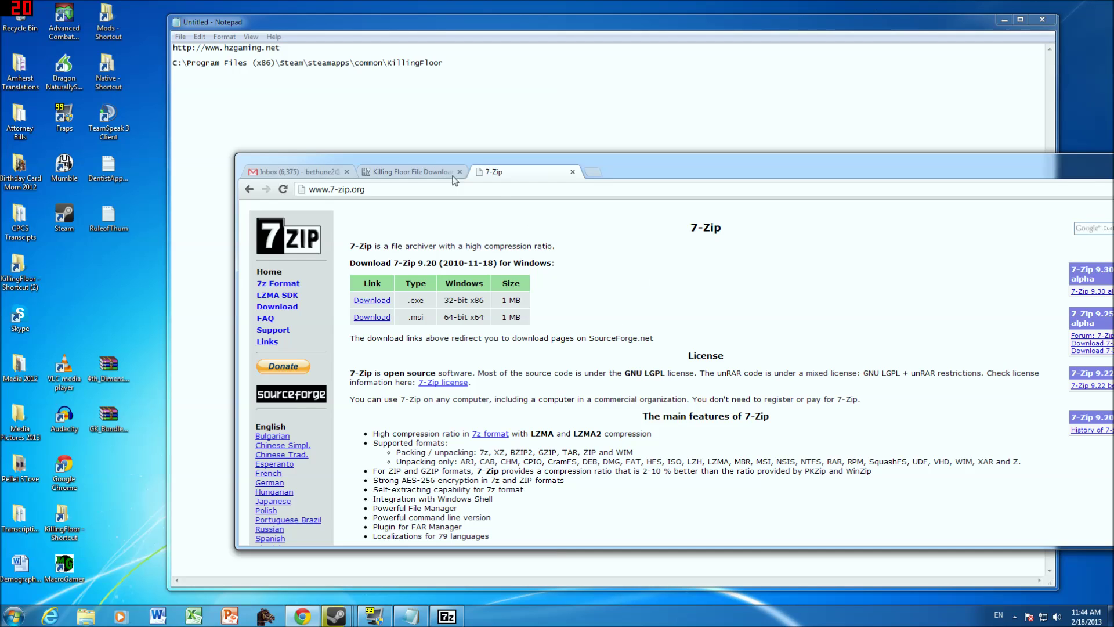
# - Maximize the browser and open the official 7-Zip website from the search results
pyautogui.moveTo(436, 166); pyautogui.dragTo(397, 130)
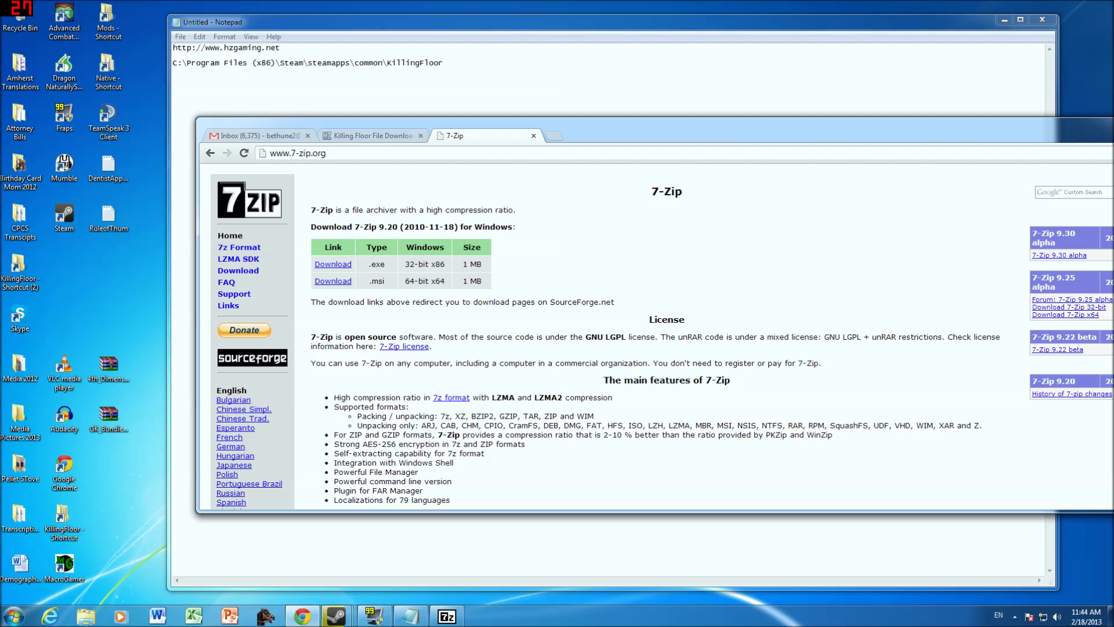
pyautogui.doubleClick(1051, 126)
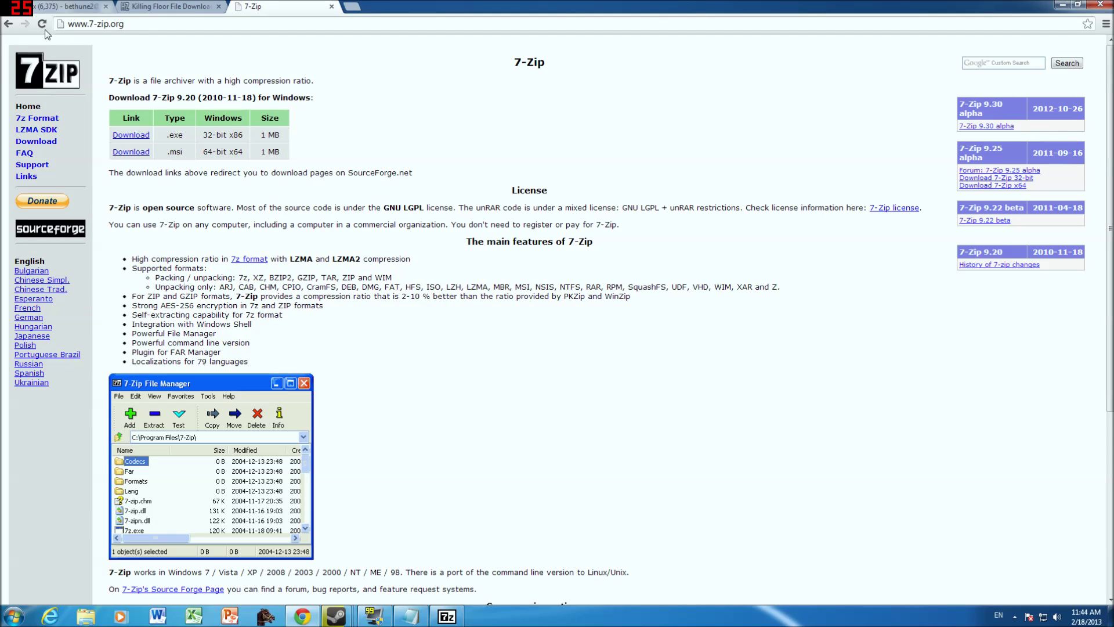
pyautogui.click(8, 26)
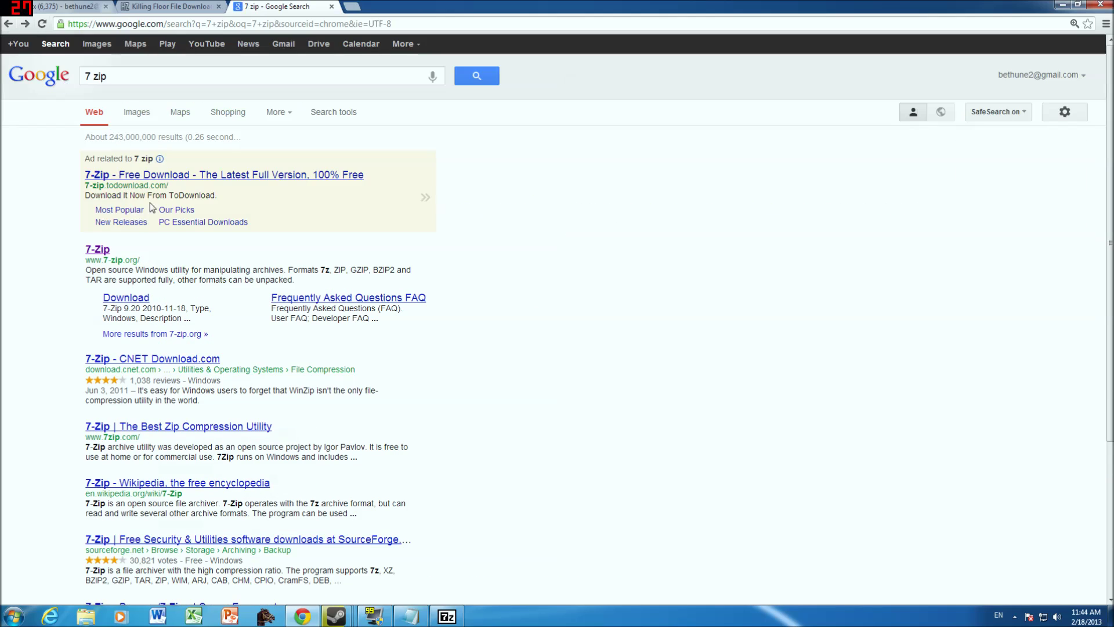
pyautogui.click(103, 250)
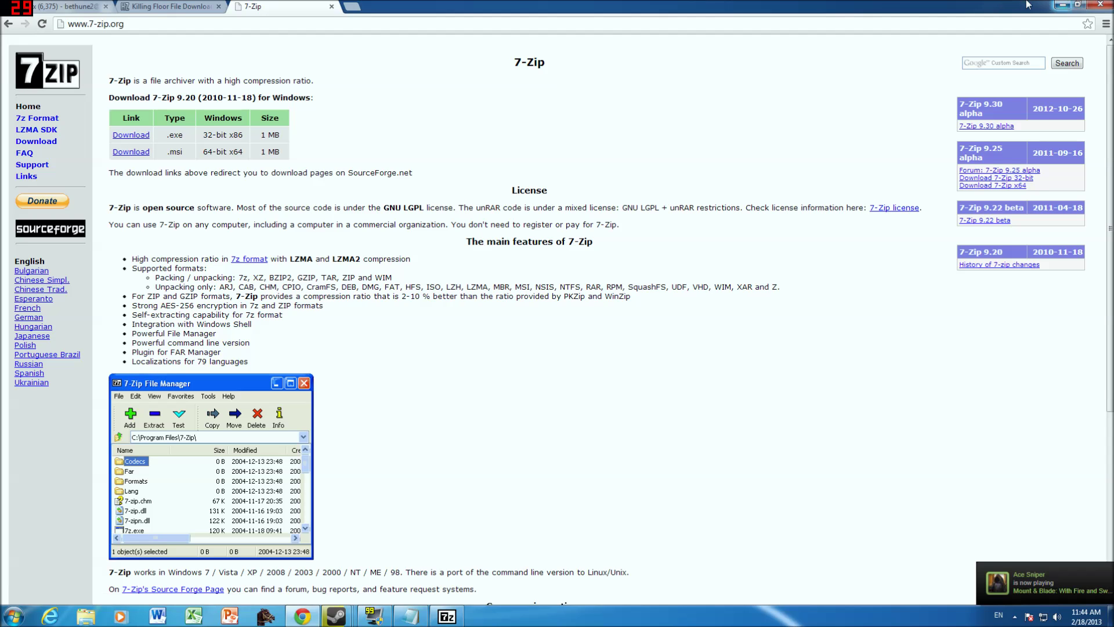
# - Shrink the browser, move the 7-Zip File Manager window up-left, then hide it
pyautogui.click(1083, 5)
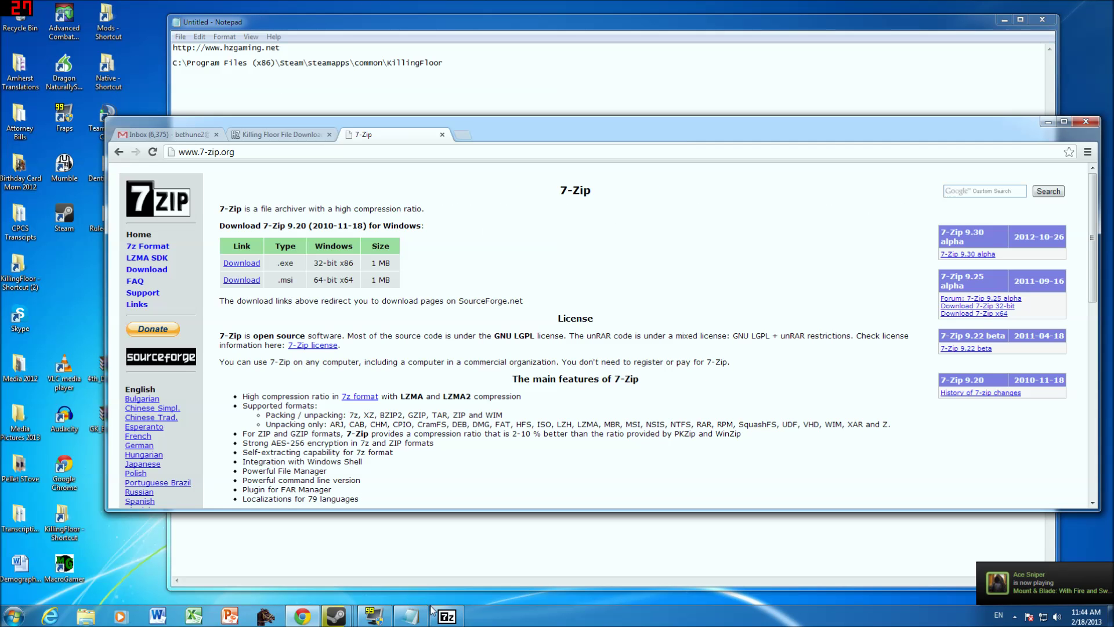
pyautogui.click(448, 617)
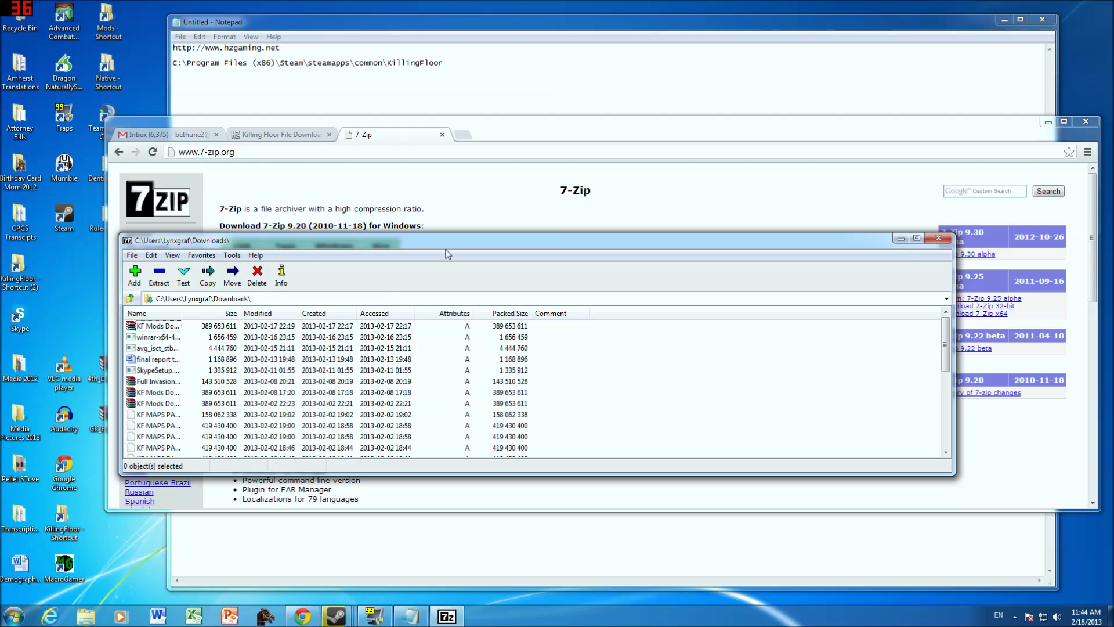
pyautogui.moveTo(447, 253); pyautogui.dragTo(405, 260)
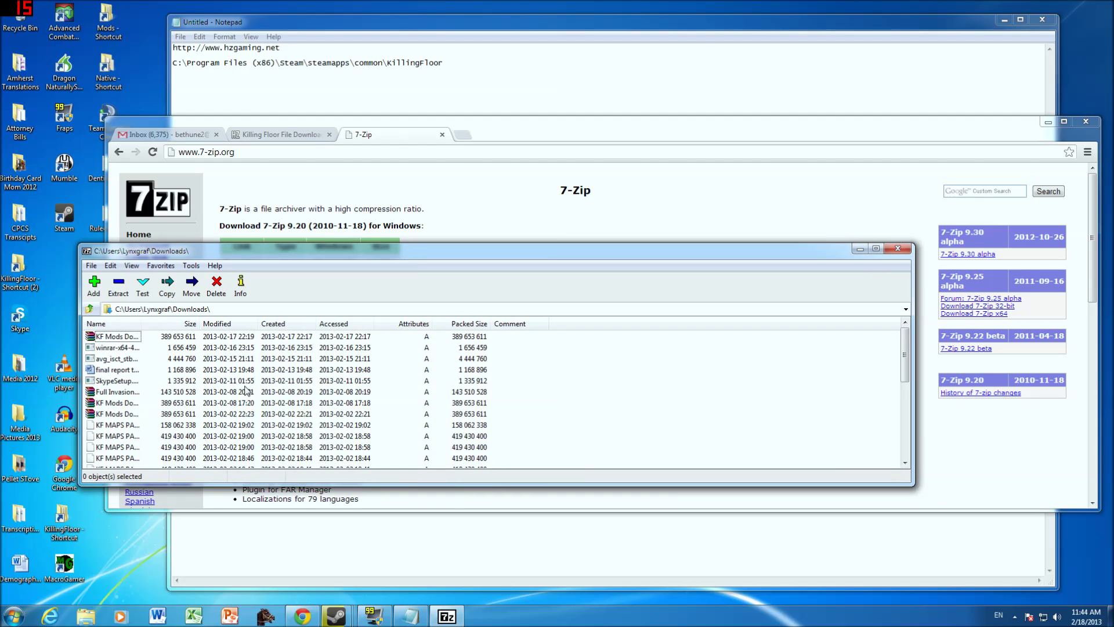
pyautogui.click(860, 249)
pyautogui.click(283, 134)
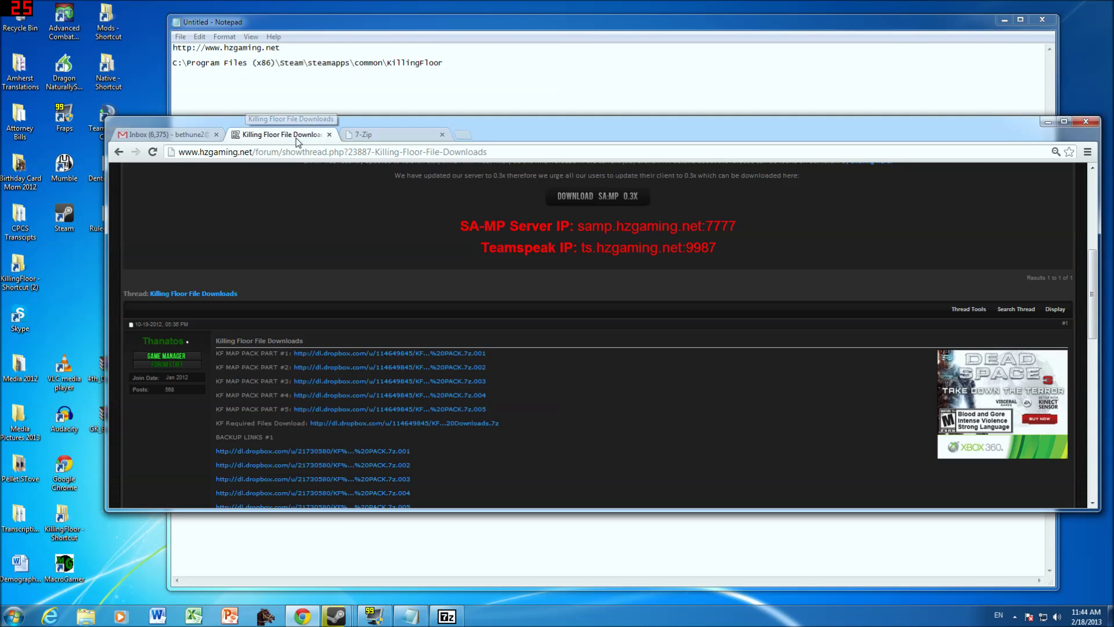
pyautogui.moveTo(487, 152); pyautogui.dragTo(267, 151)
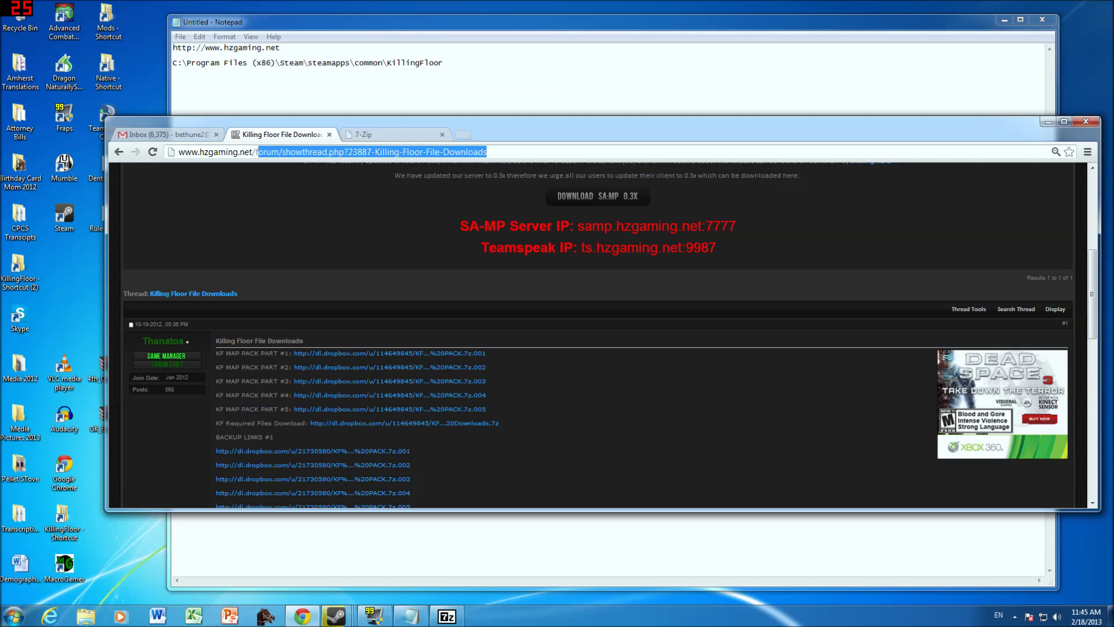
pyautogui.press('BackSpace')
pyautogui.press('Return')
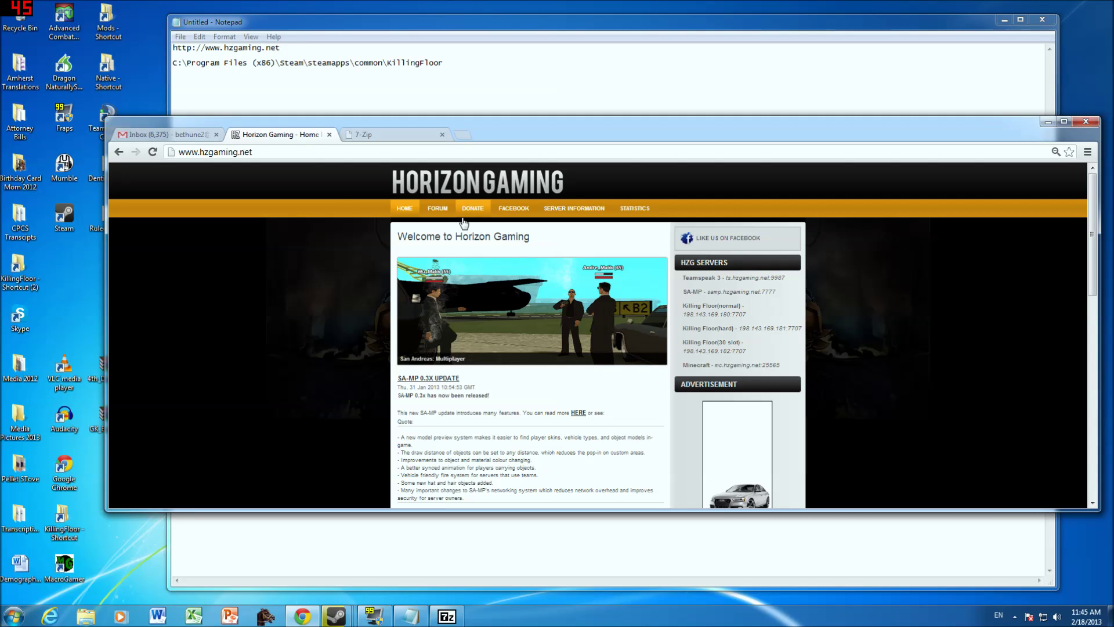
# - Go through the FORUM and Killing Floor section to the Killing Floor File Downloads thread
pyautogui.click(439, 210)
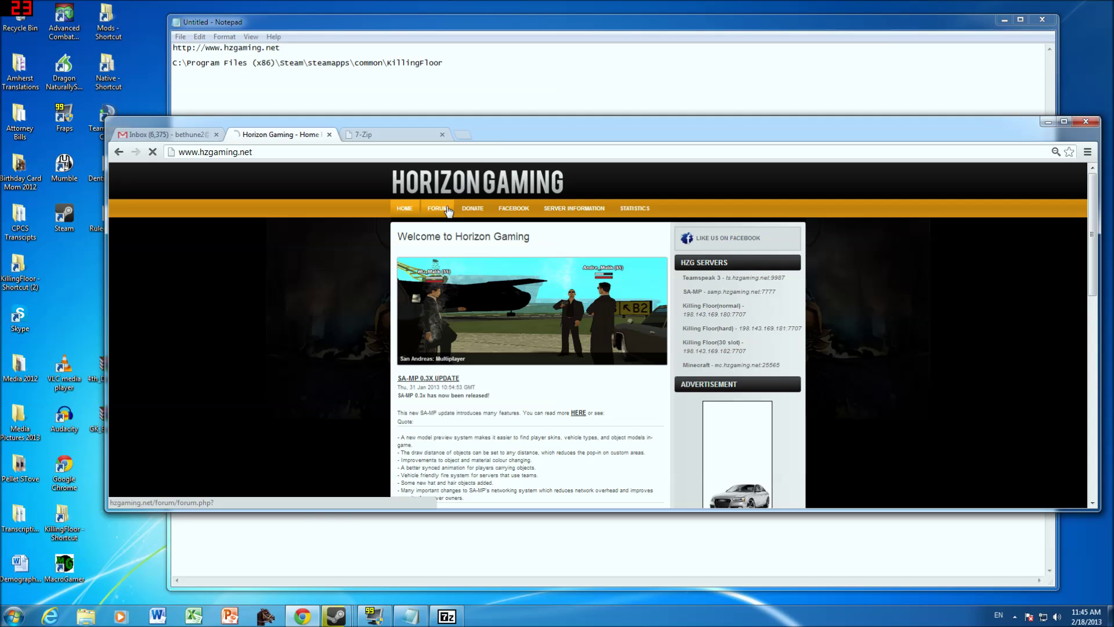
pyautogui.scroll(-5, 249, 339)
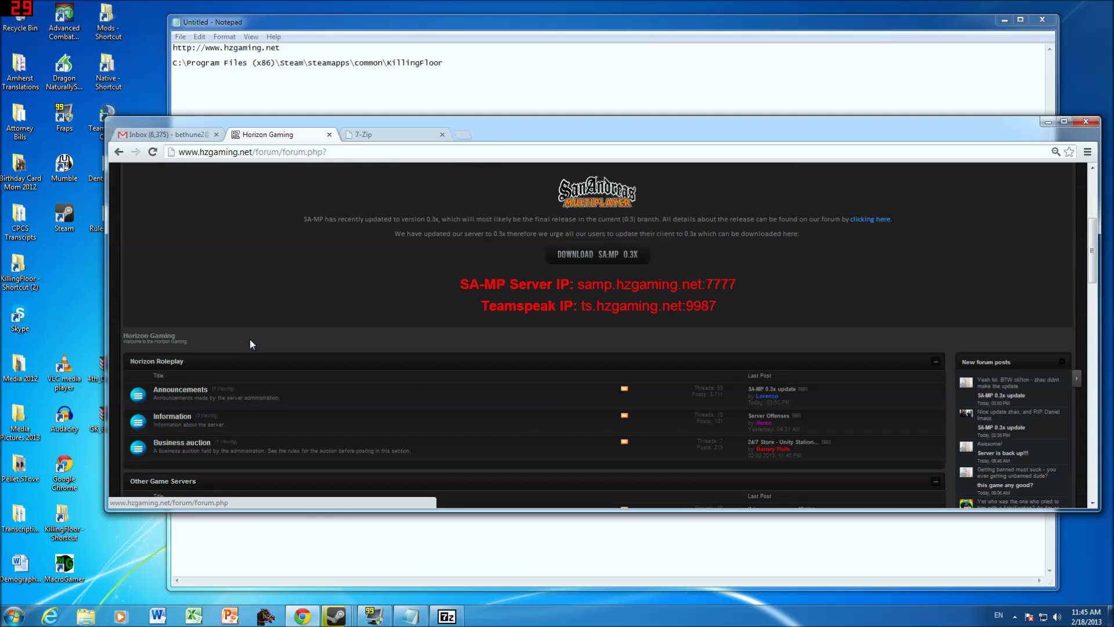
pyautogui.scroll(-2, 189, 388)
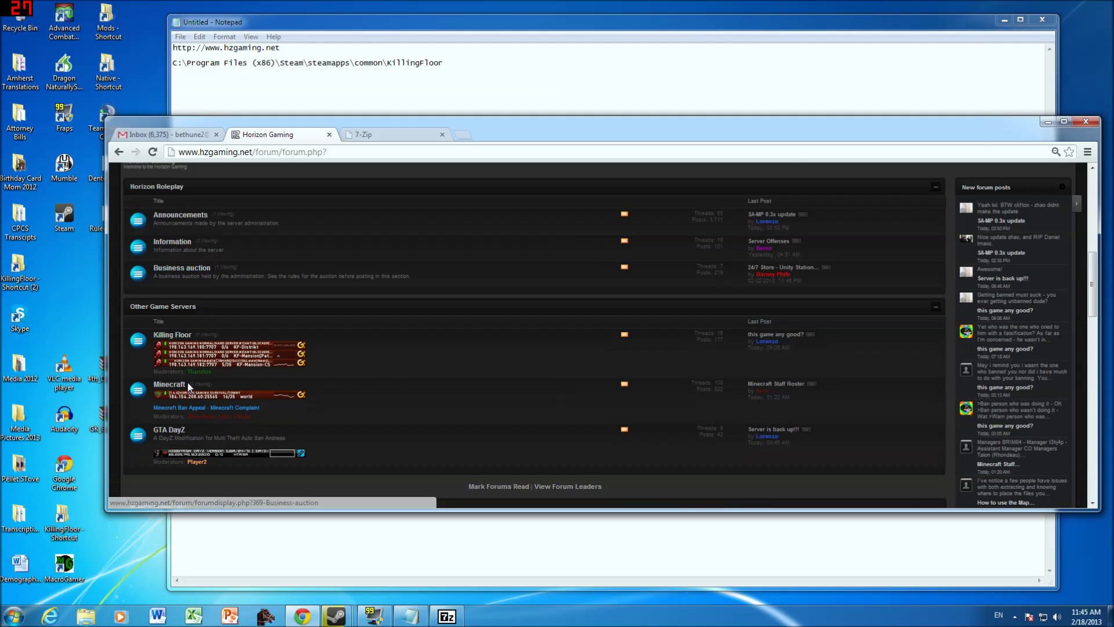
pyautogui.click(180, 337)
pyautogui.scroll(-7, 288, 382)
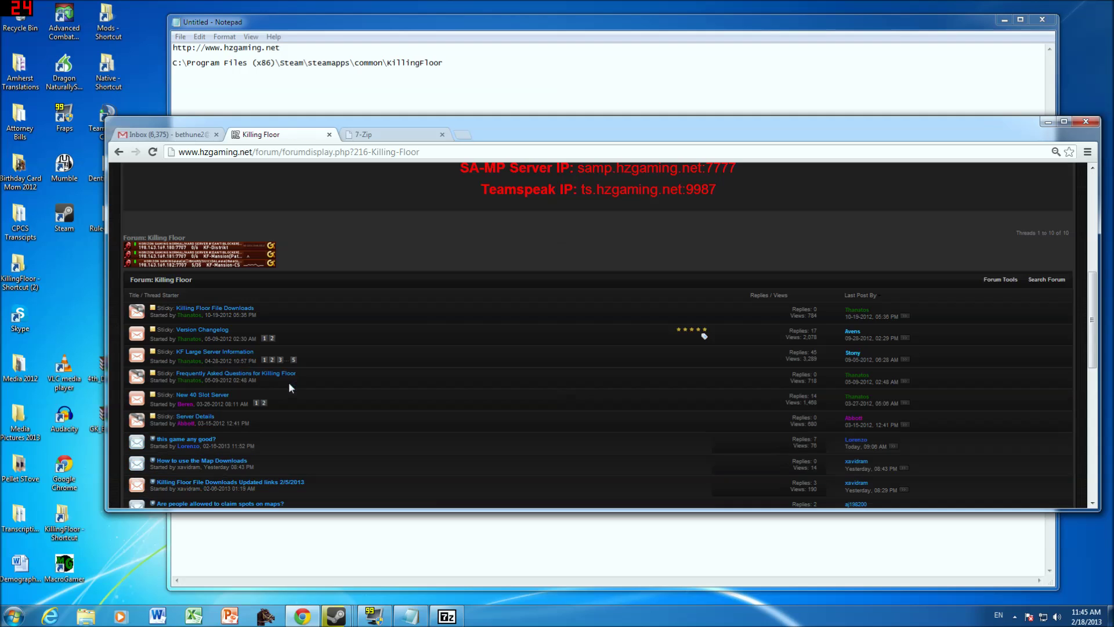
pyautogui.click(234, 314)
pyautogui.scroll(-6, 266, 351)
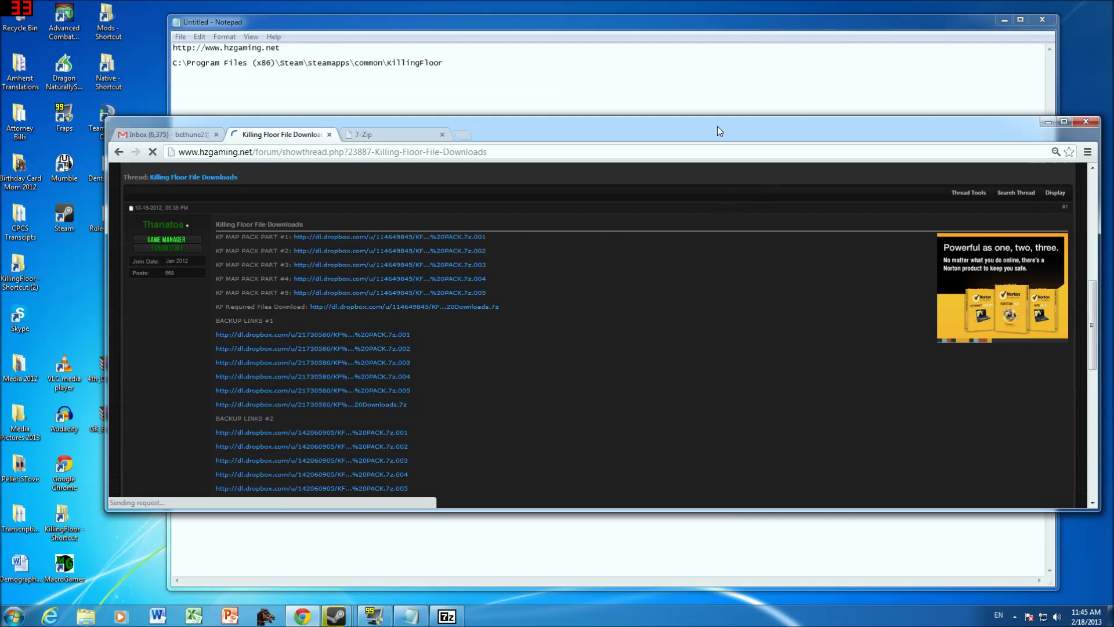
pyautogui.moveTo(720, 131); pyautogui.dragTo(718, 98)
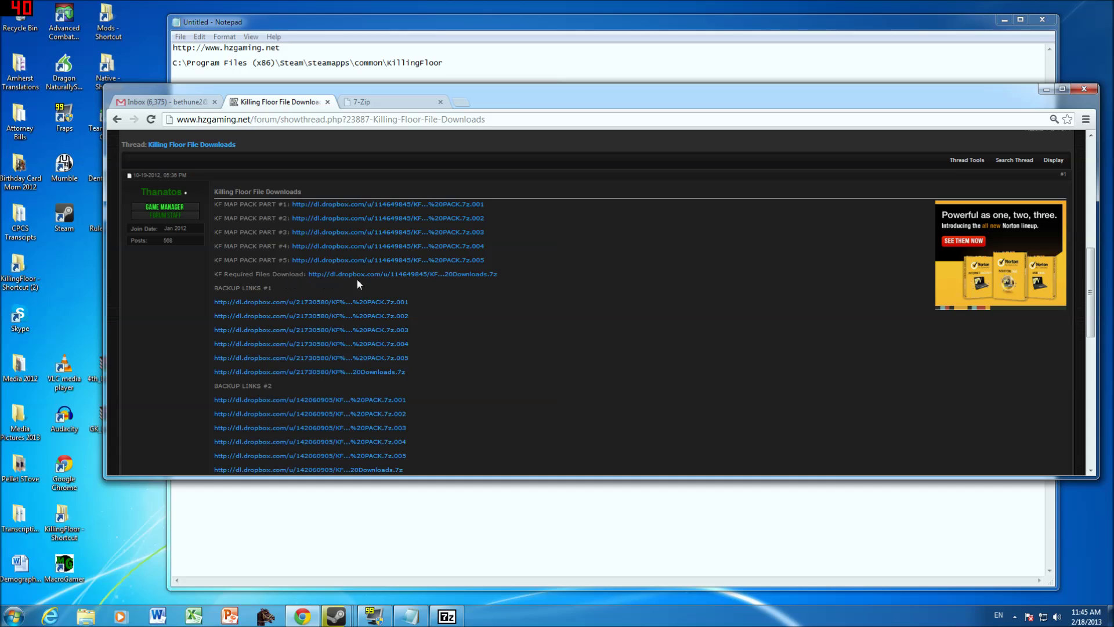
pyautogui.moveTo(522, 283); pyautogui.dragTo(223, 205)
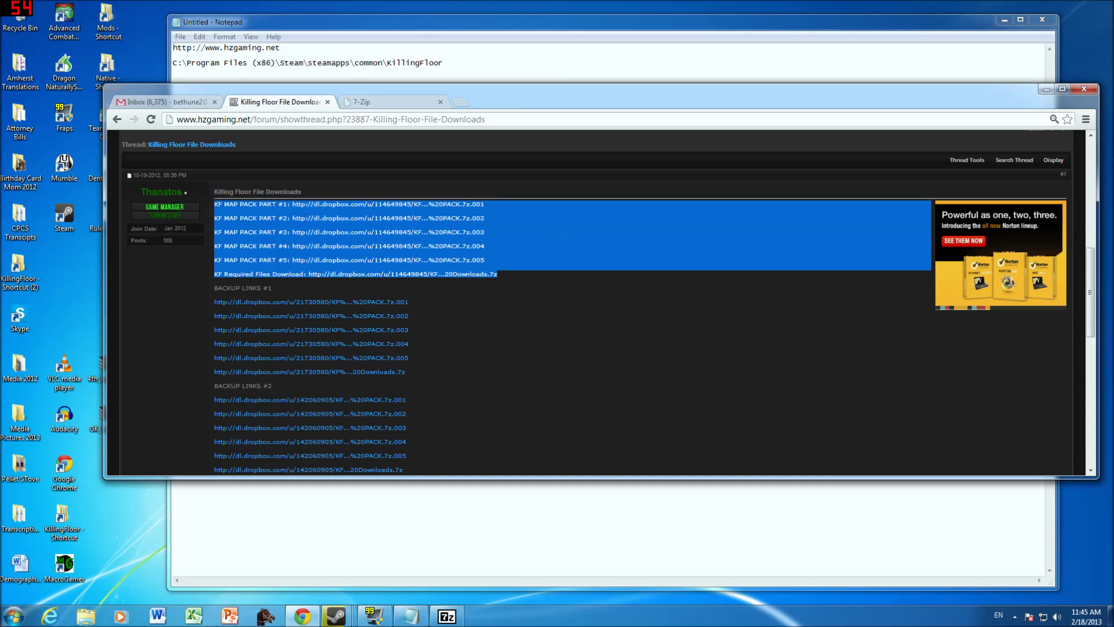
pyautogui.click(469, 326)
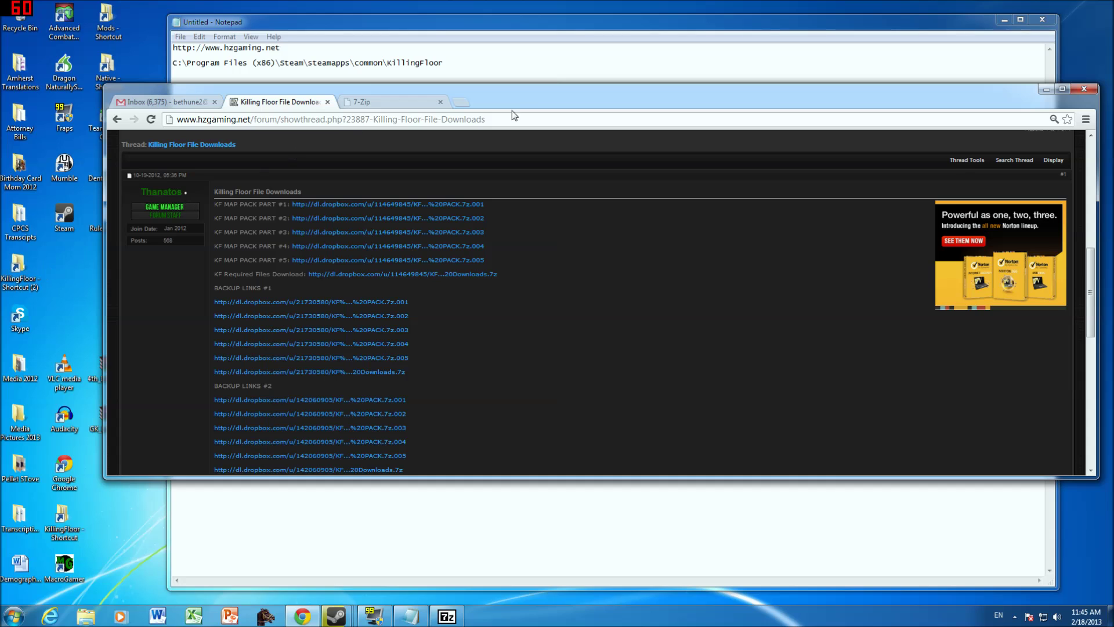
pyautogui.moveTo(512, 115); pyautogui.dragTo(483, 143)
# - Open C:\Program Files (x86)\Steam\steamapps\common\KillingFloor in Explorer
pyautogui.click(13, 617)
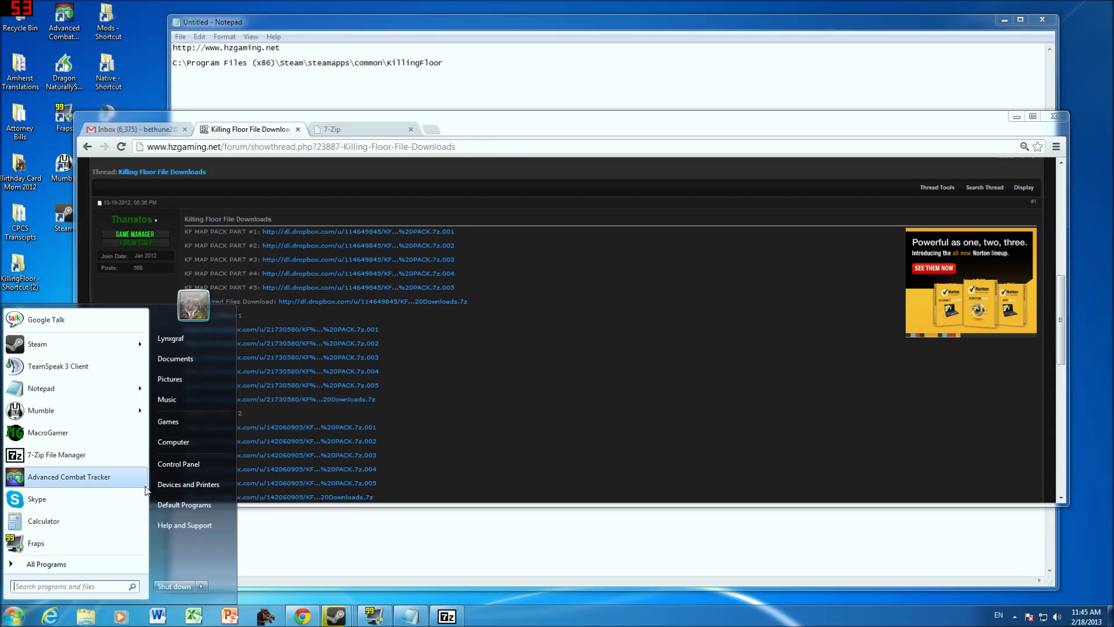
pyautogui.click(177, 442)
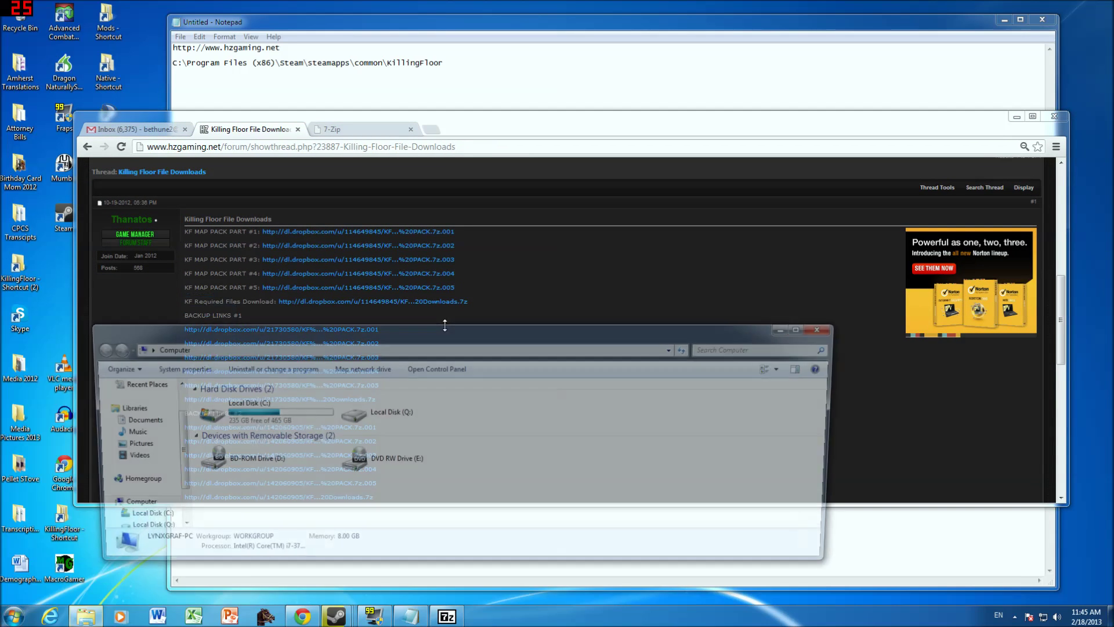
pyautogui.doubleClick(279, 422)
pyautogui.click(234, 502)
pyautogui.doubleClick(234, 501)
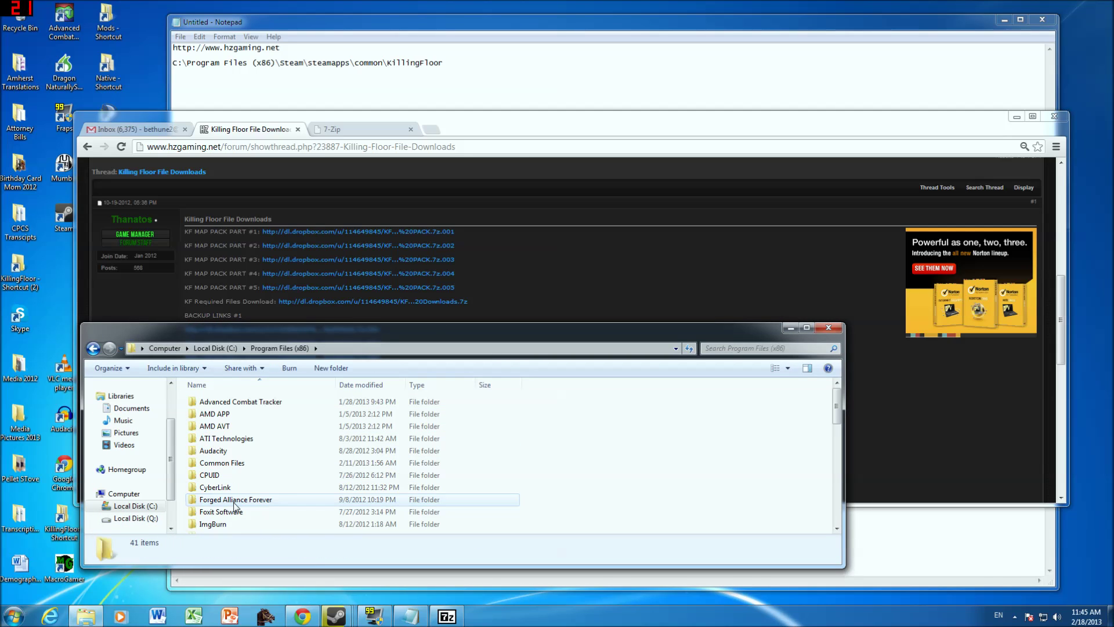
pyautogui.scroll(-8, 234, 504)
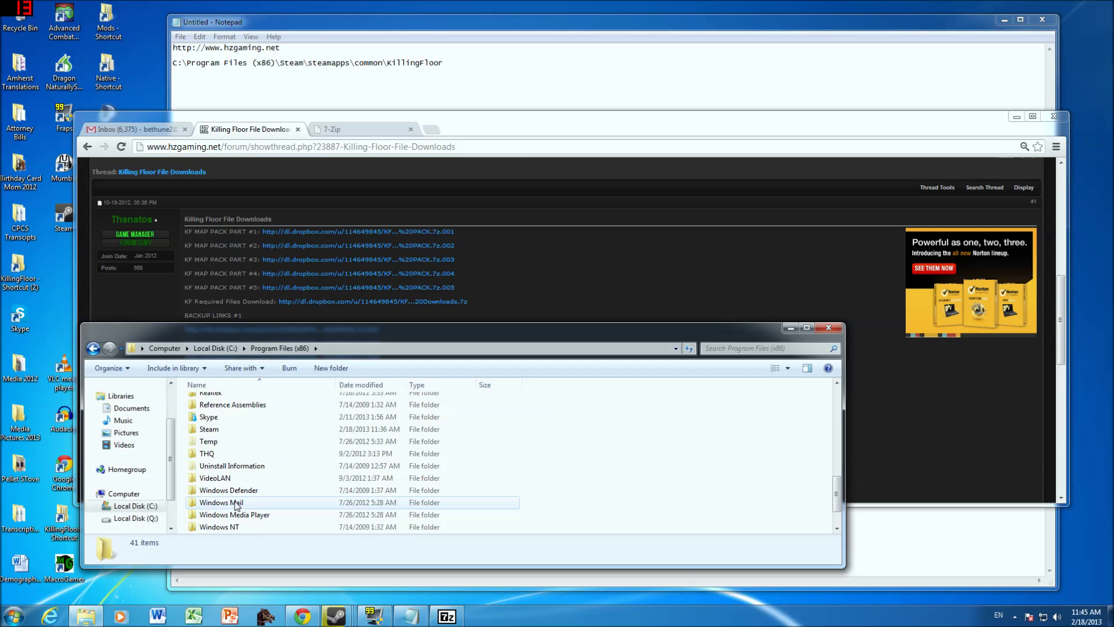
pyautogui.doubleClick(233, 431)
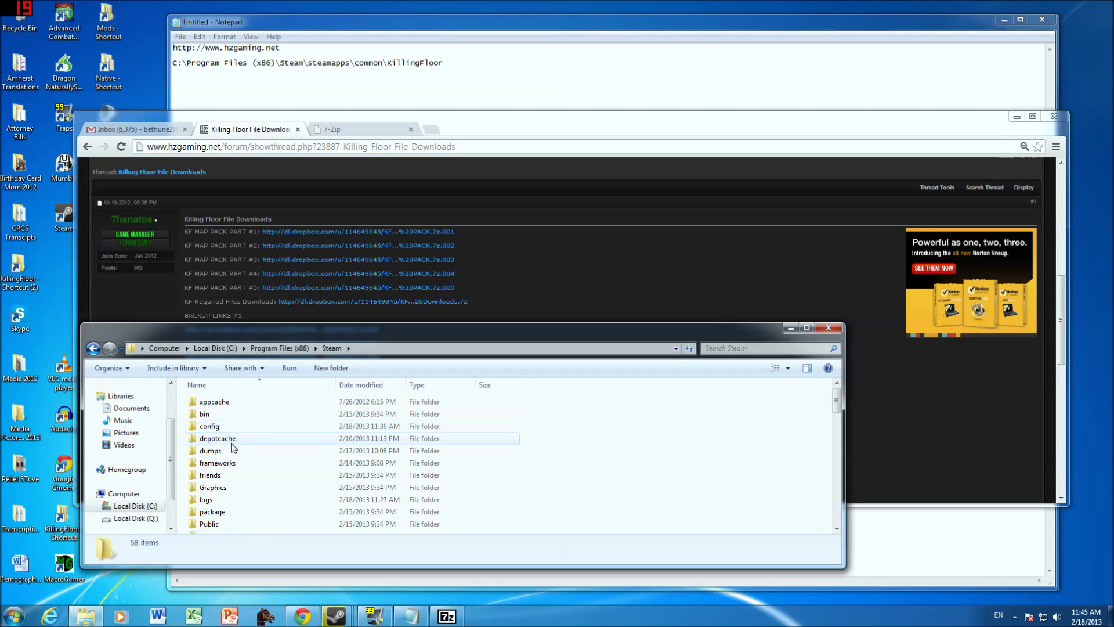
pyautogui.scroll(-3, 248, 490)
pyautogui.doubleClick(235, 491)
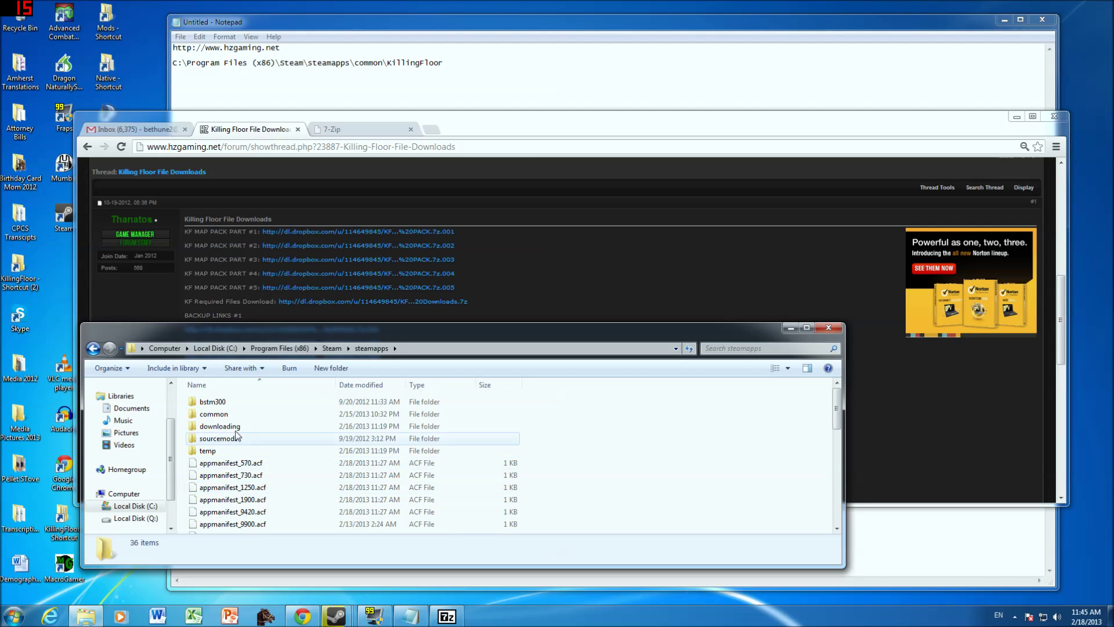
pyautogui.doubleClick(235, 417)
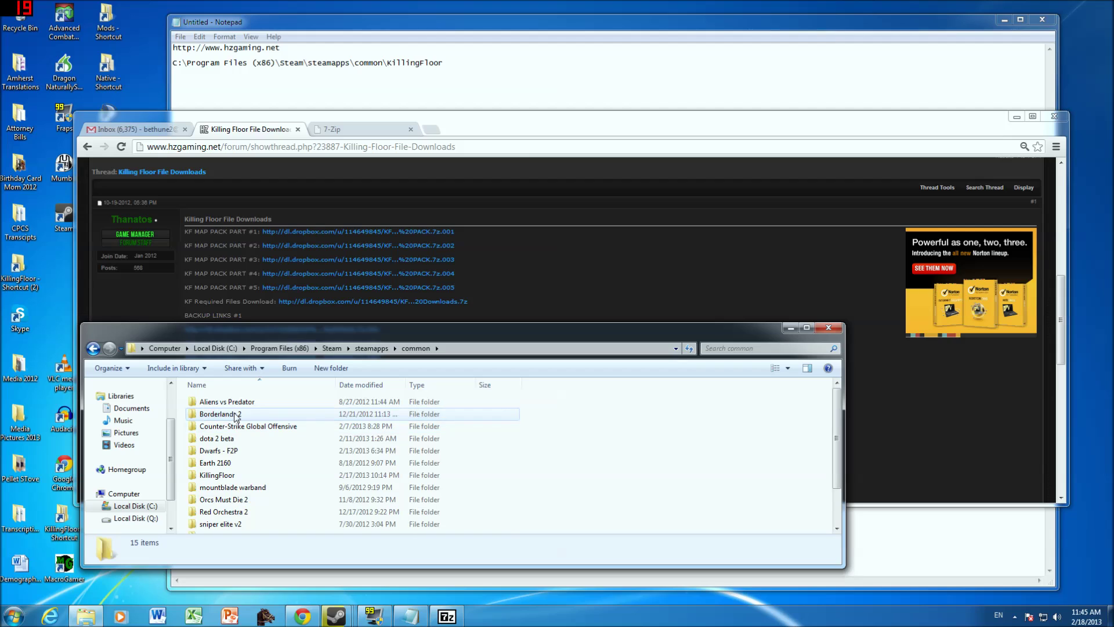
pyautogui.doubleClick(236, 475)
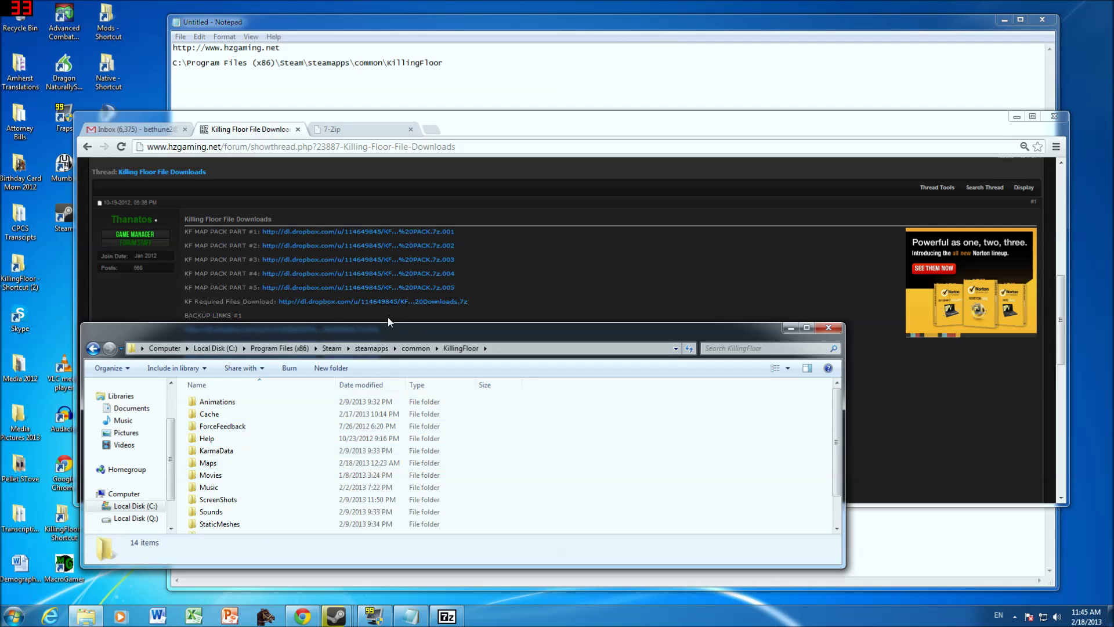
# - Make the KillingFloor window taller, move it to the lower left, and bring the download thread forward
pyautogui.moveTo(385, 324); pyautogui.dragTo(373, 208)
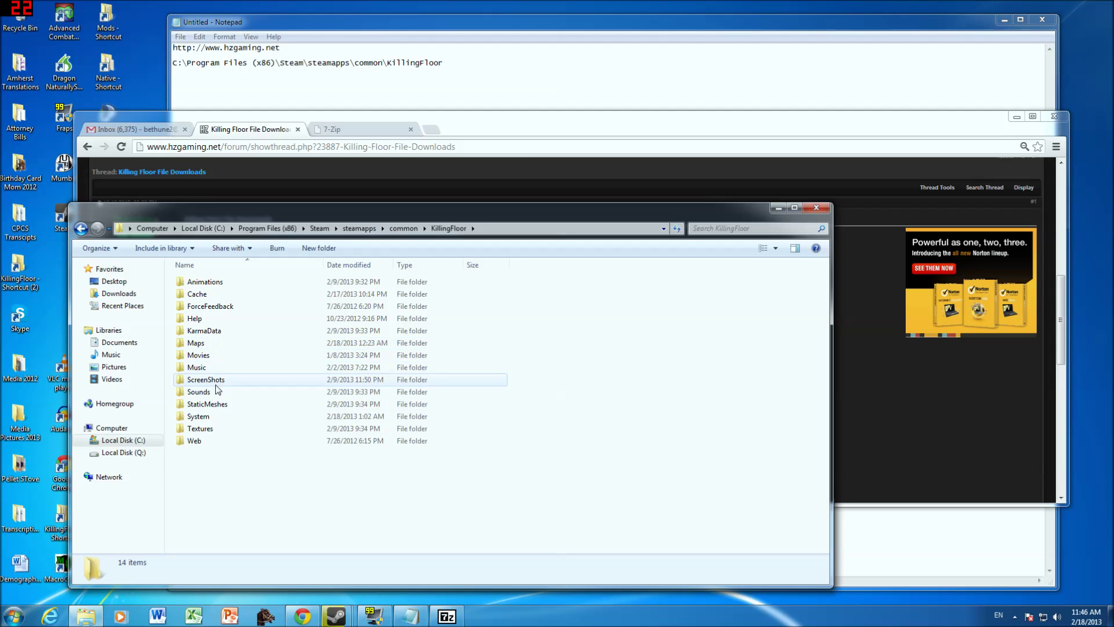
pyautogui.moveTo(323, 211); pyautogui.dragTo(233, 317)
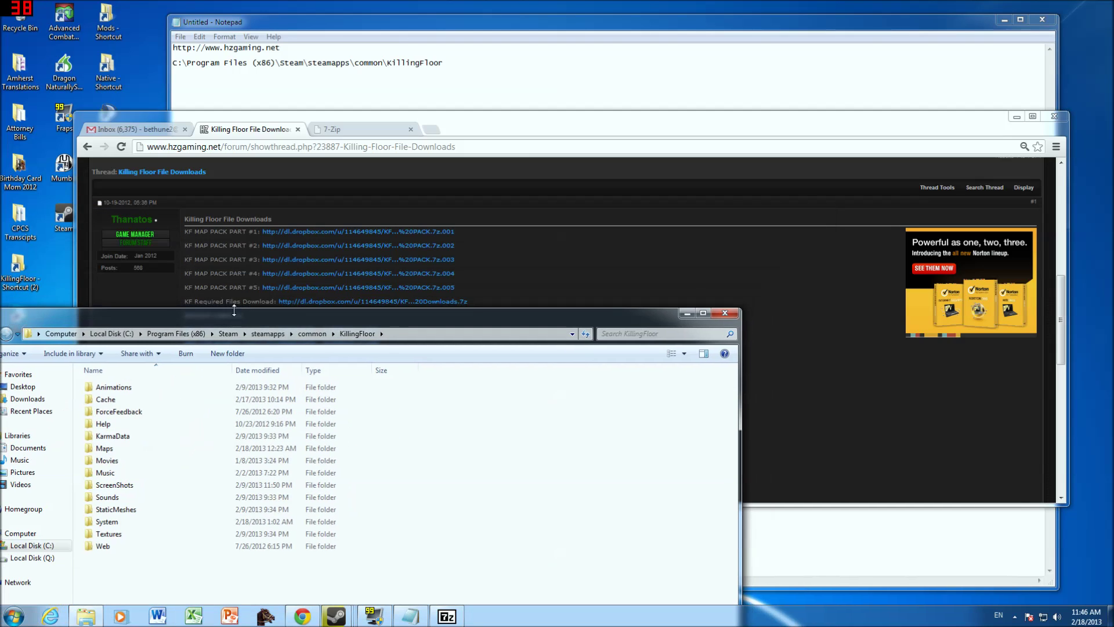
pyautogui.click(545, 256)
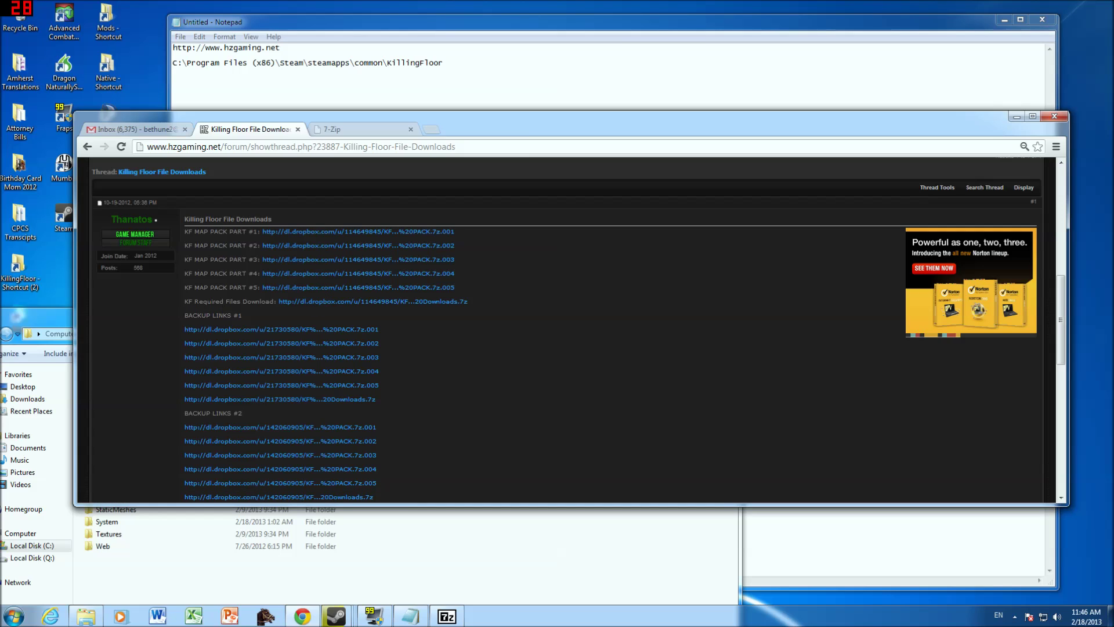
# - Open the Downloads folder from the user folder, sort its files by Type, and return to the thread
pyautogui.click(15, 617)
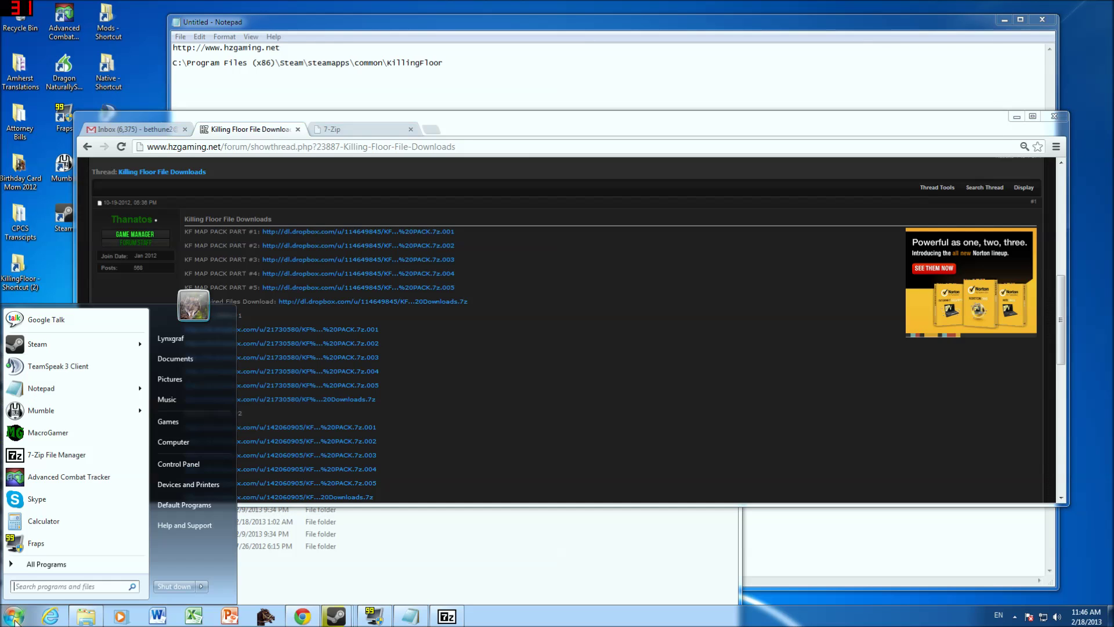
pyautogui.click(178, 340)
pyautogui.moveTo(298, 4); pyautogui.dragTo(514, 45)
pyautogui.doubleClick(548, 124)
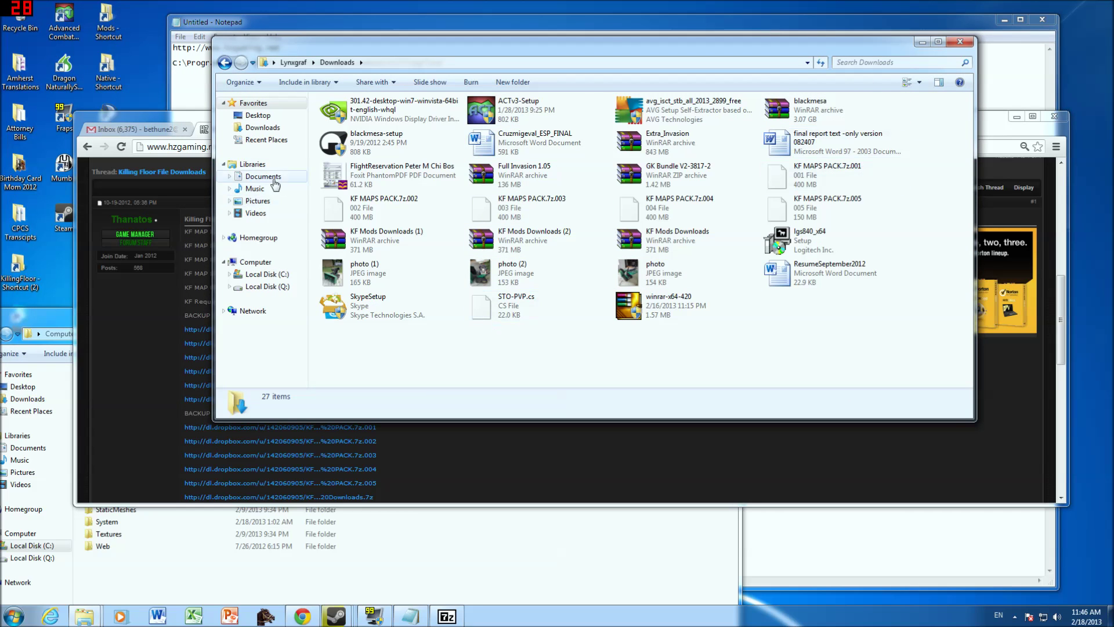
pyautogui.rightClick(393, 338)
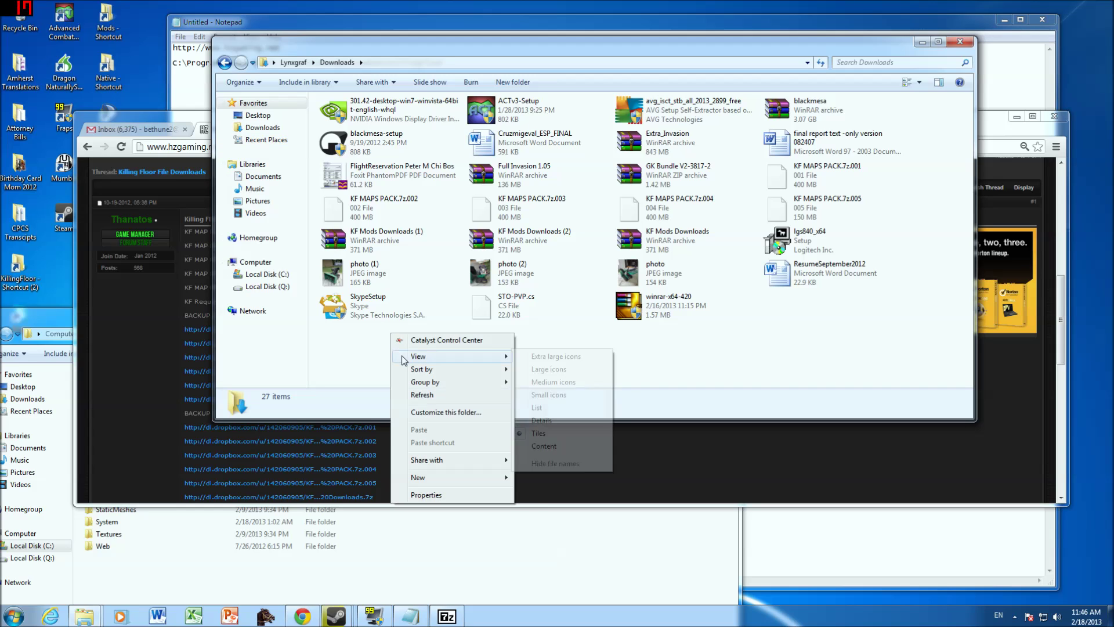
pyautogui.moveTo(427, 368)
pyautogui.click(534, 394)
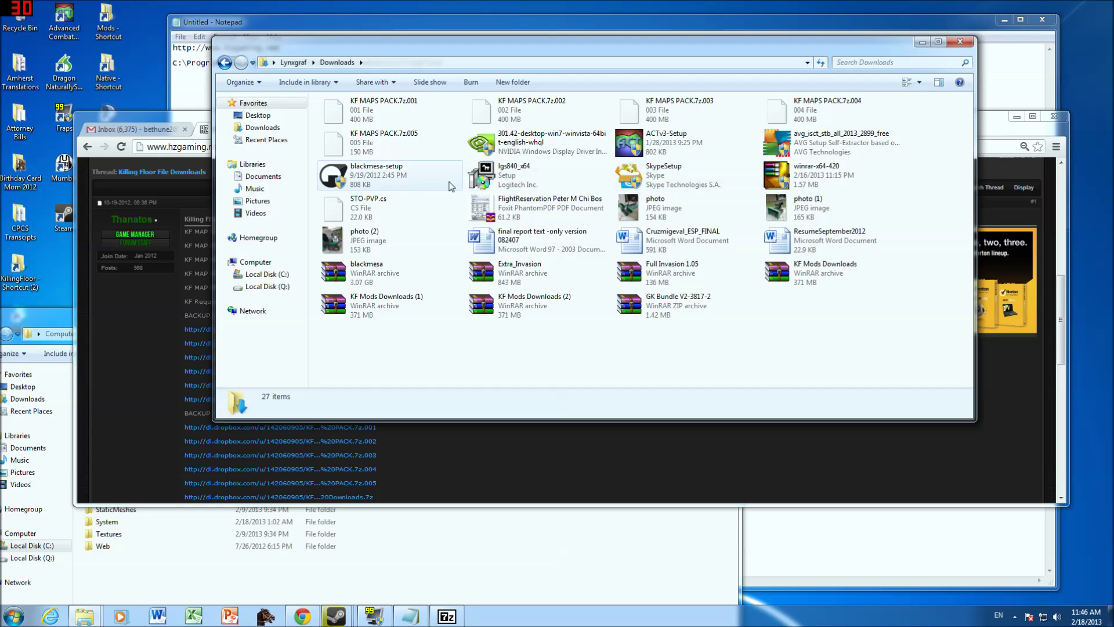
pyautogui.click(185, 344)
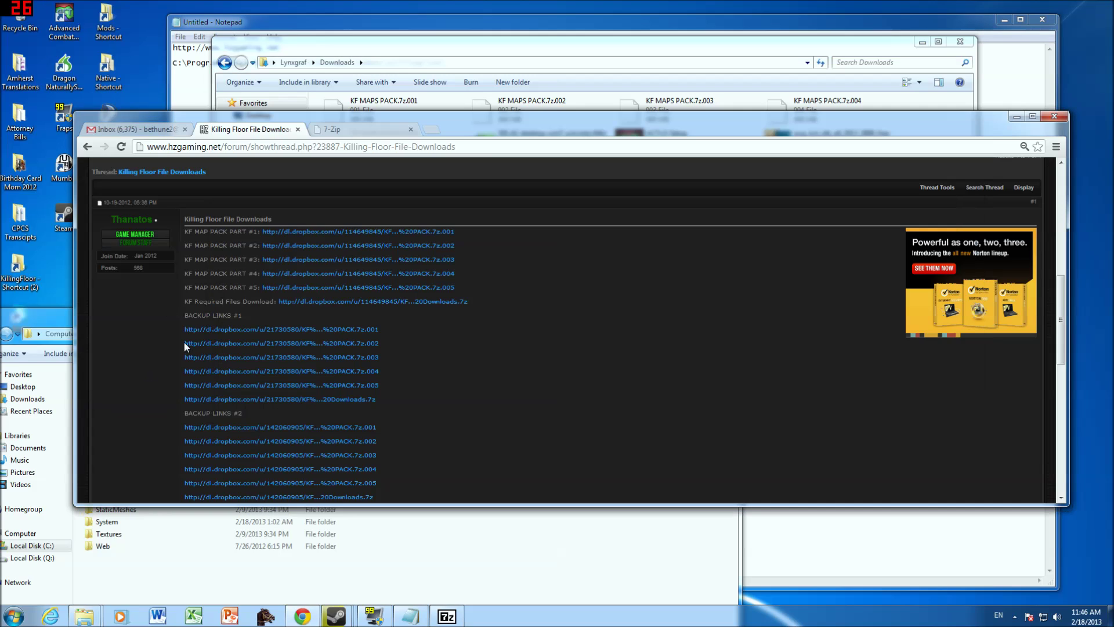
# - Download KF Mods Downloads (3).7z from the KF Required Files link and minimize Notepad
pyautogui.click(303, 306)
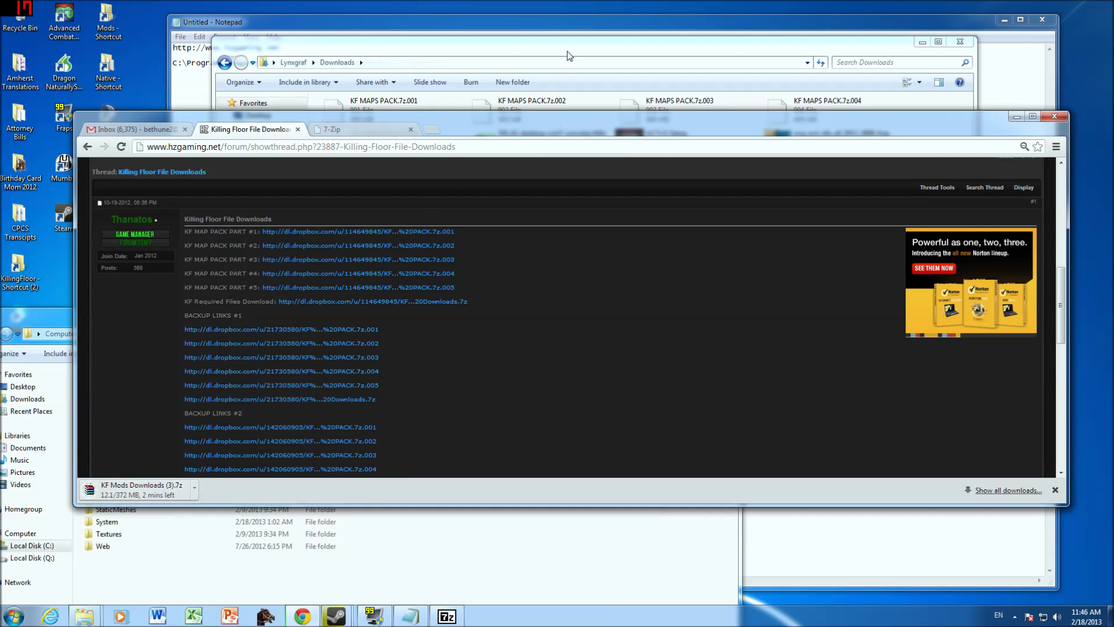
pyautogui.click(595, 26)
pyautogui.moveTo(579, 26); pyautogui.dragTo(628, 194)
pyautogui.click(1056, 195)
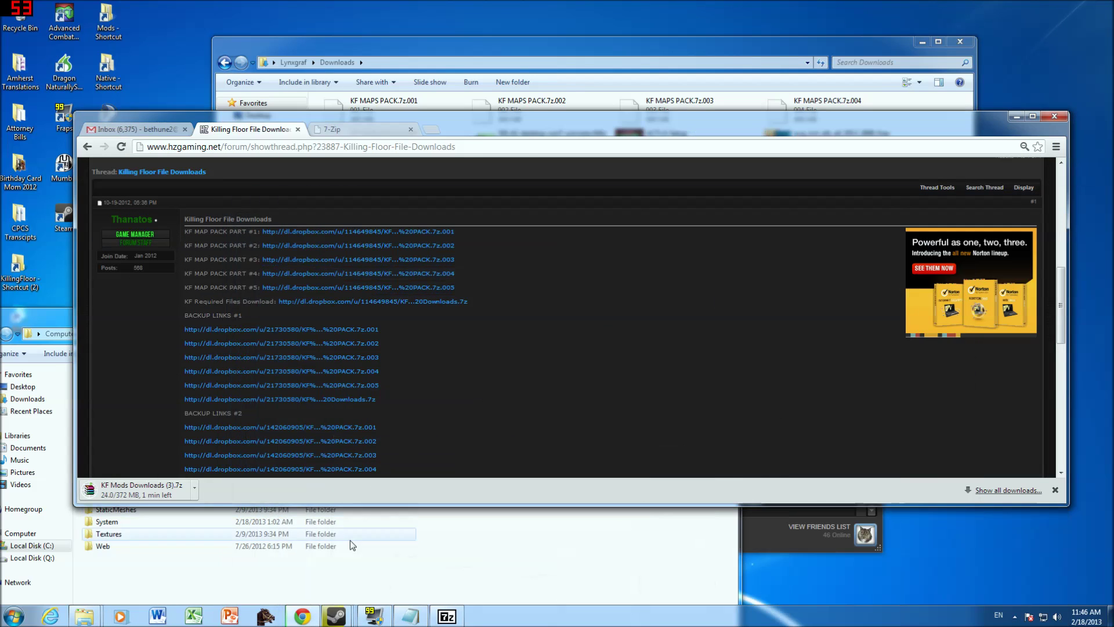
pyautogui.click(447, 616)
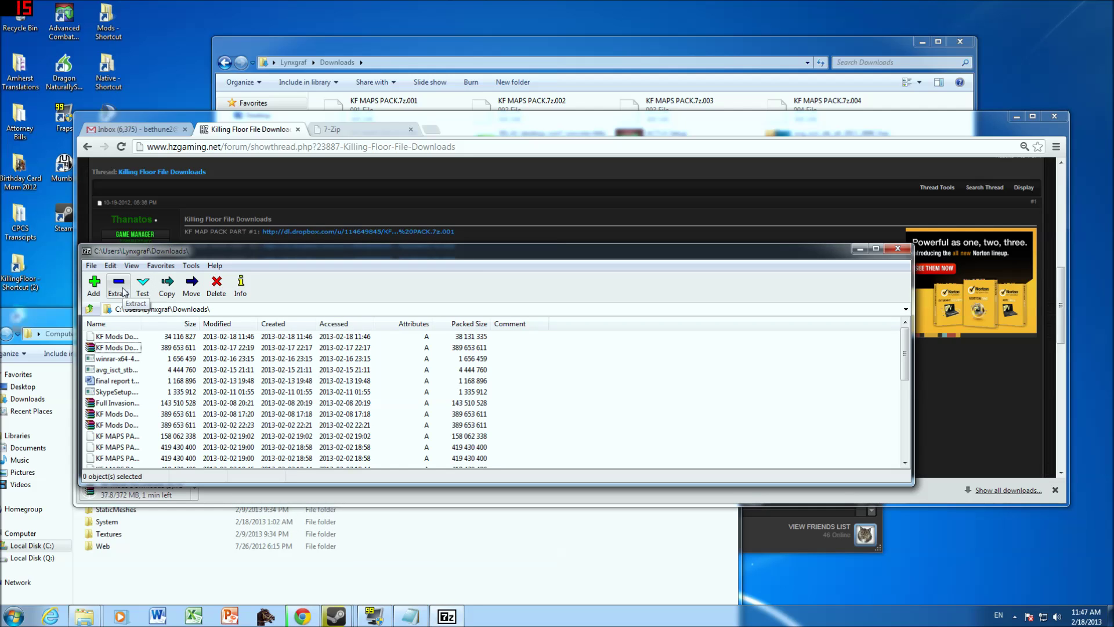
# - Check the partly downloaded KF Mods Downloads archives and the folder path in 7-Zip's Downloads list
pyautogui.click(118, 338)
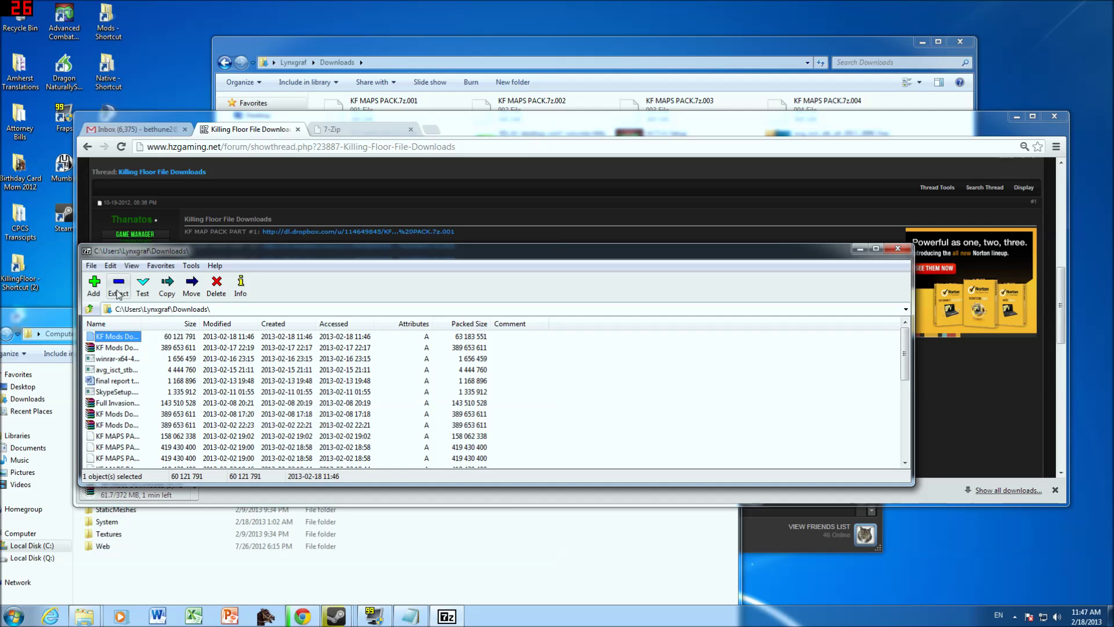
pyautogui.click(208, 309)
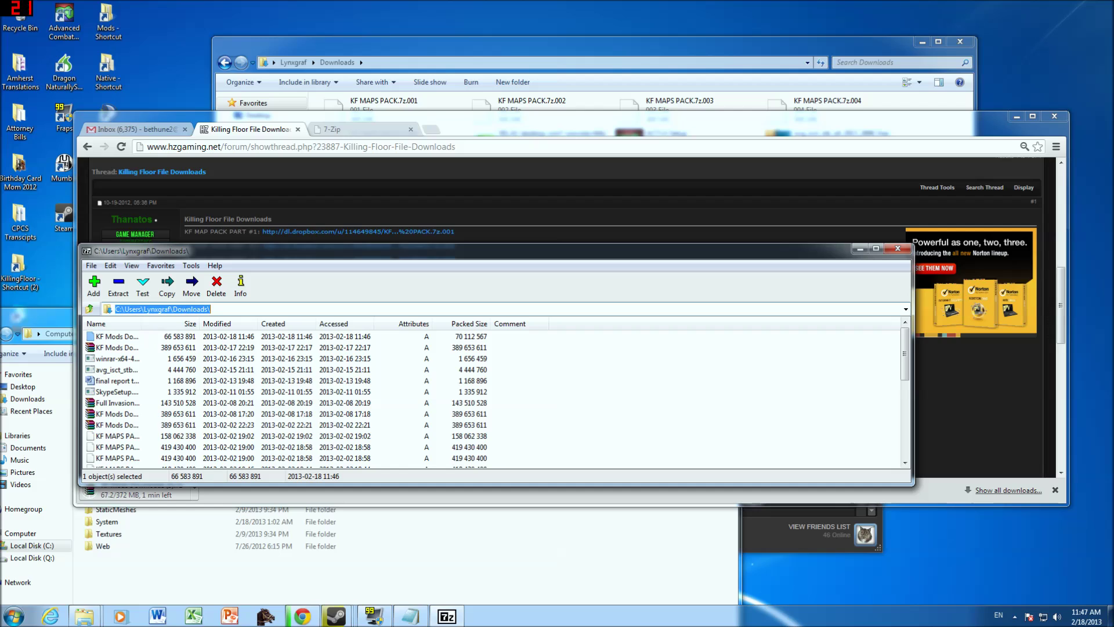
pyautogui.moveTo(212, 309); pyautogui.dragTo(205, 308)
pyautogui.press('Home')
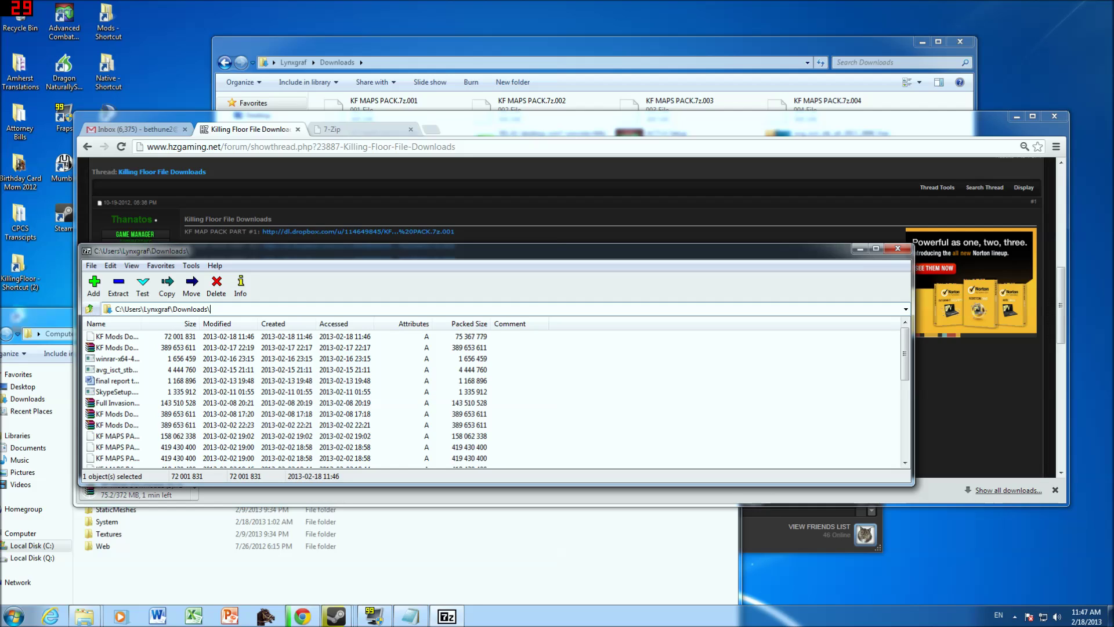
pyautogui.doubleClick(211, 308)
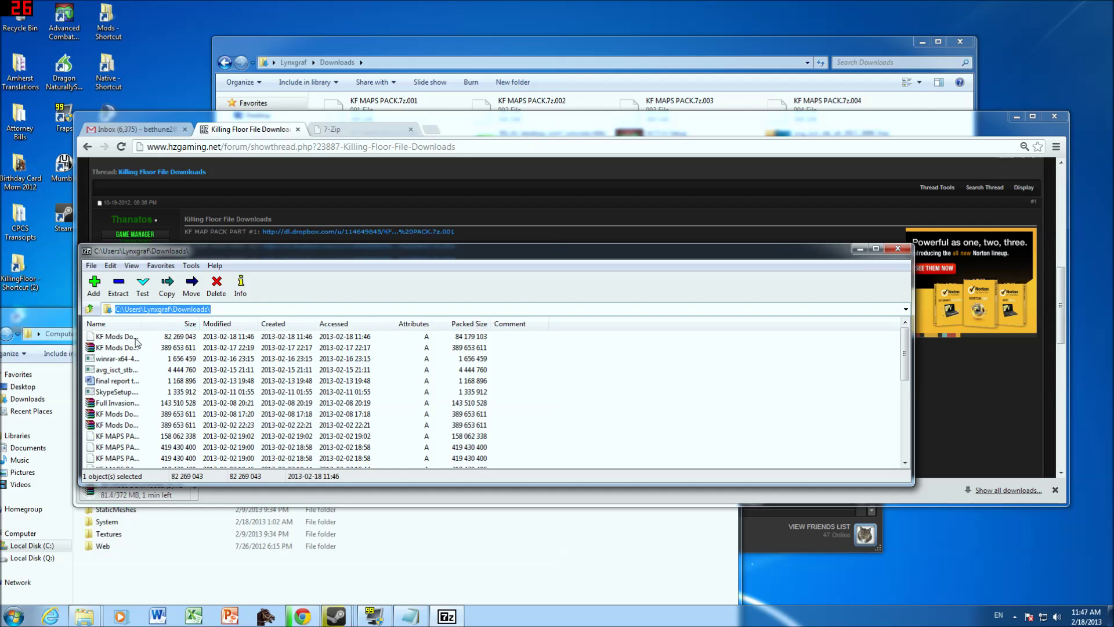
pyautogui.click(136, 338)
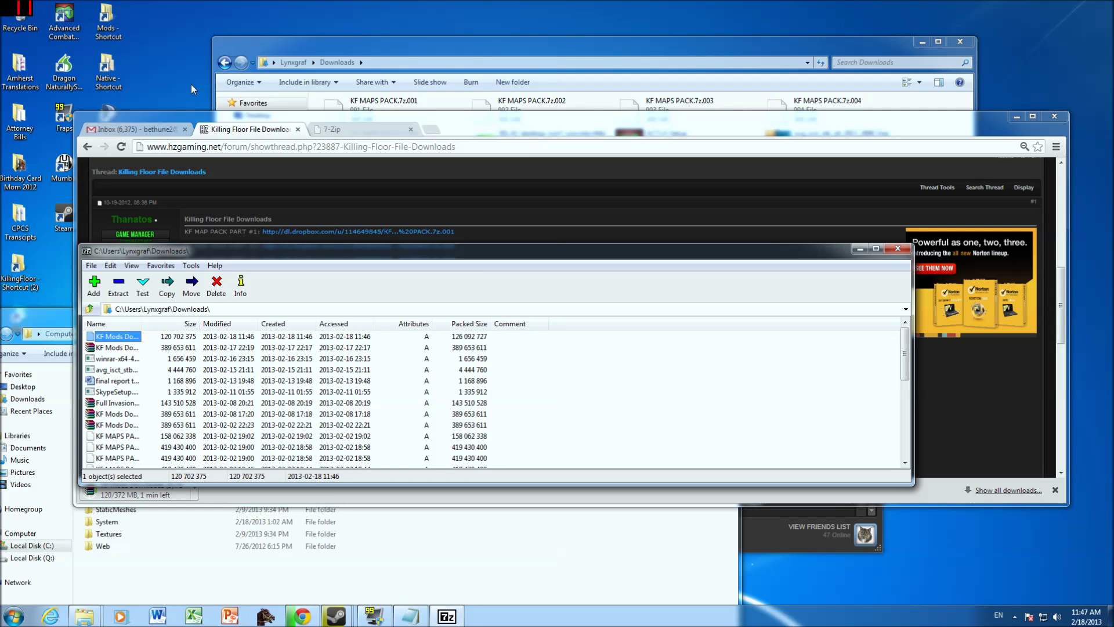
pyautogui.click(129, 348)
pyautogui.click(405, 199)
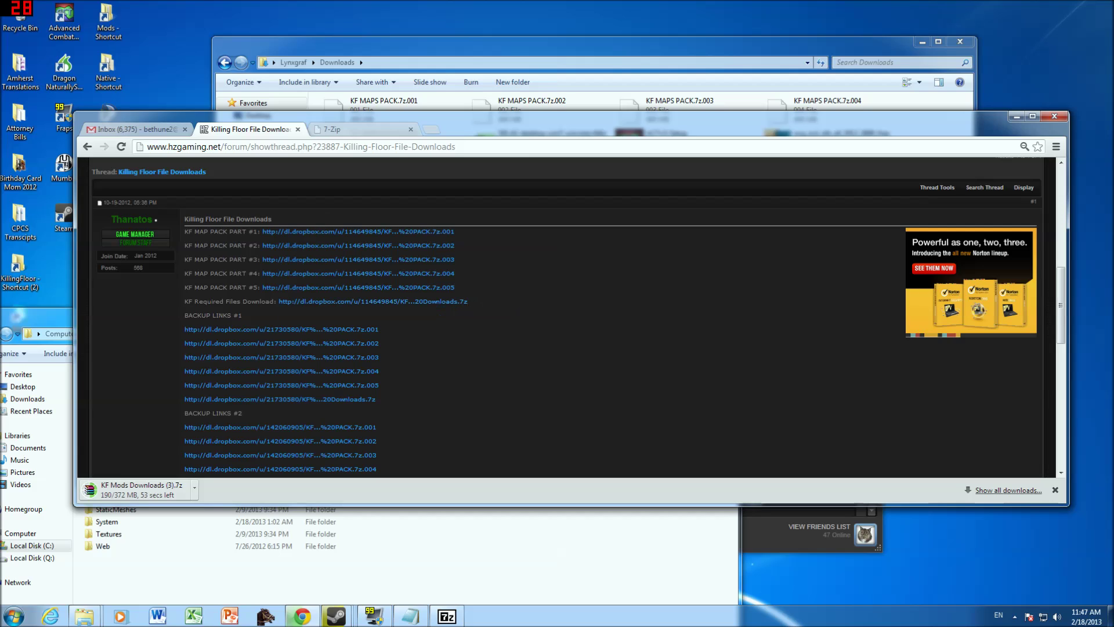
# - Minimize the KillingFloor window, shift Chrome down-right, and place 7-Zip's Downloads list in front
pyautogui.moveTo(180, 302); pyautogui.dragTo(468, 302)
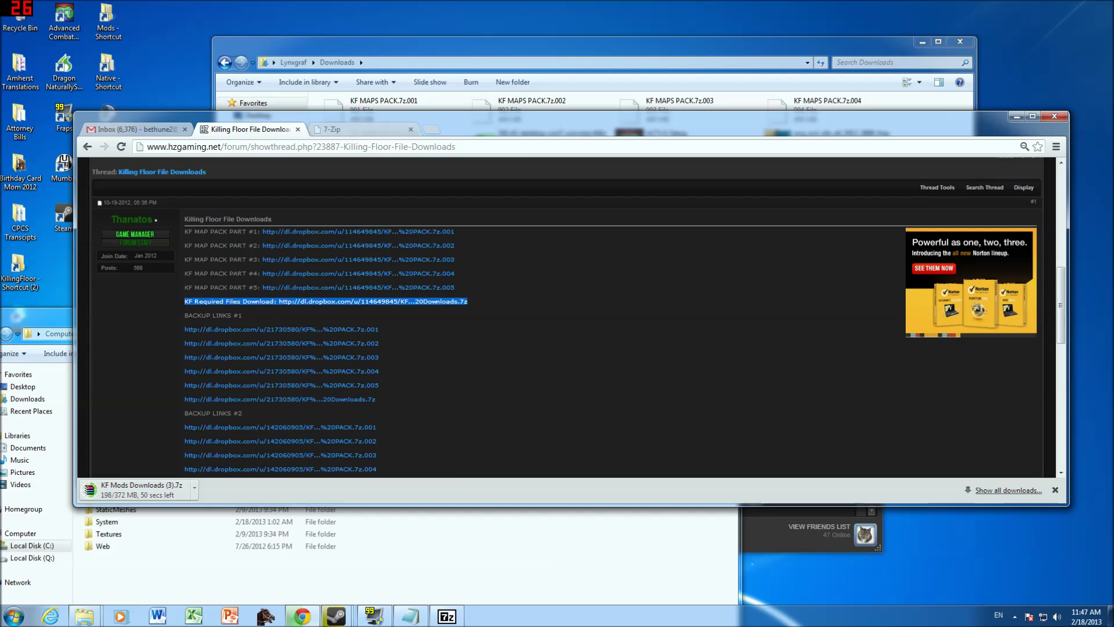
pyautogui.click(422, 549)
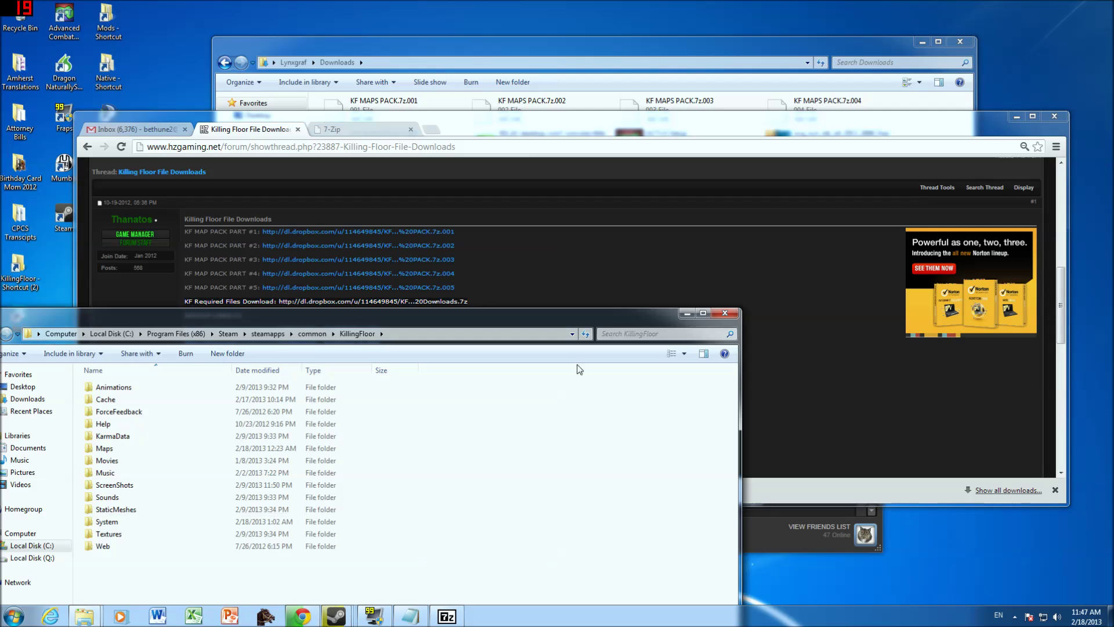
pyautogui.click(688, 313)
pyautogui.moveTo(552, 119); pyautogui.dragTo(621, 124)
pyautogui.click(137, 253)
pyautogui.moveTo(137, 253); pyautogui.dragTo(132, 300)
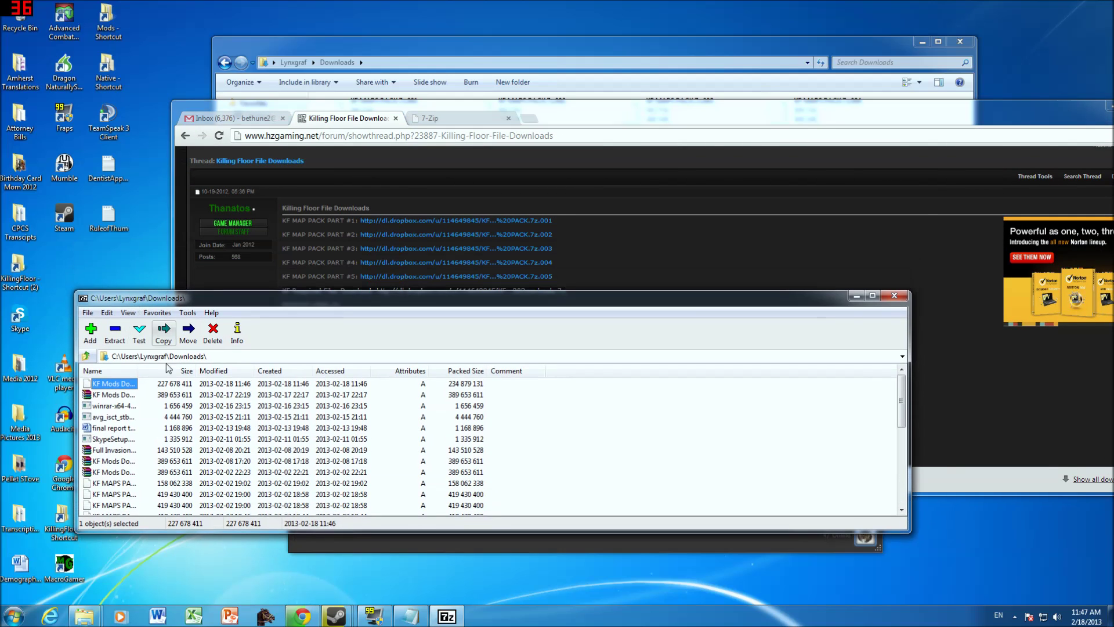
pyautogui.rightClick(131, 387)
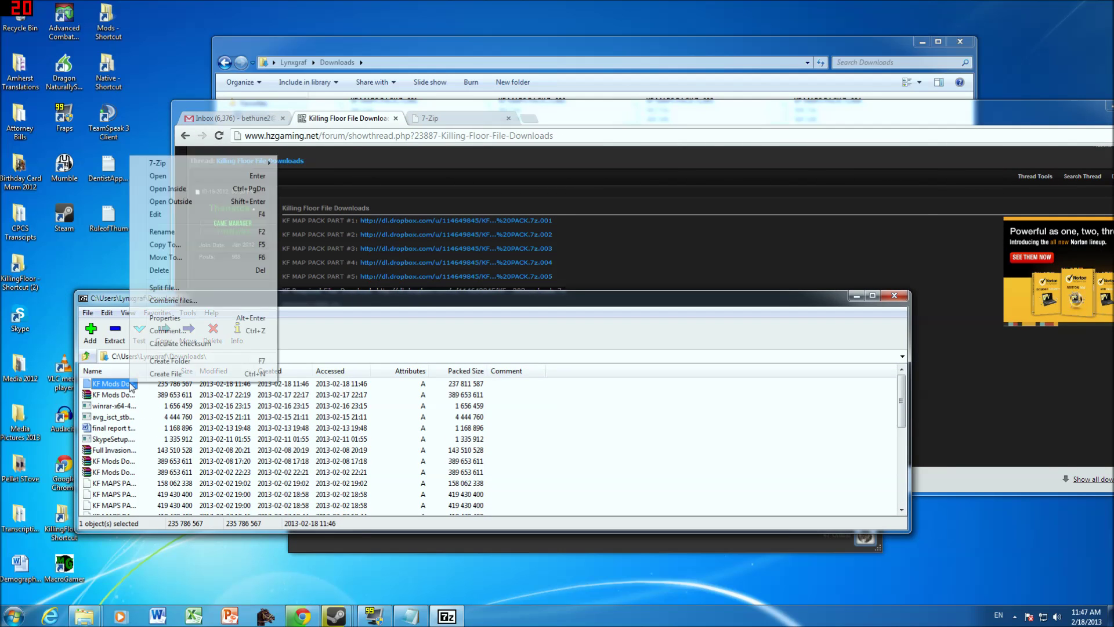
pyautogui.click(123, 416)
pyautogui.scroll(-2, 137, 441)
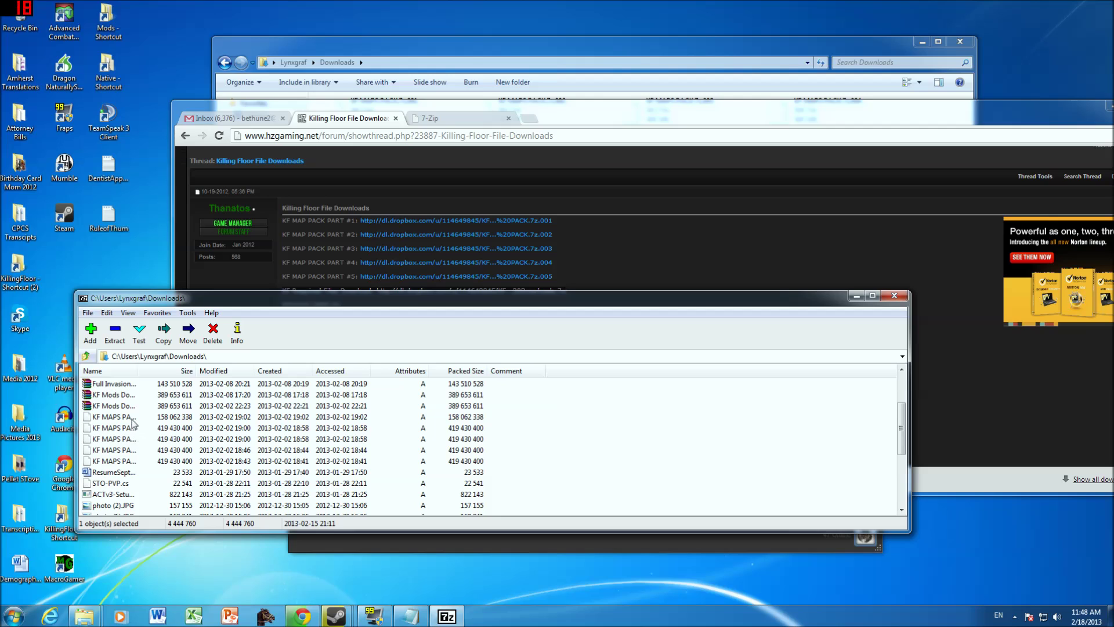
pyautogui.scroll(2, 132, 423)
pyautogui.click(122, 473)
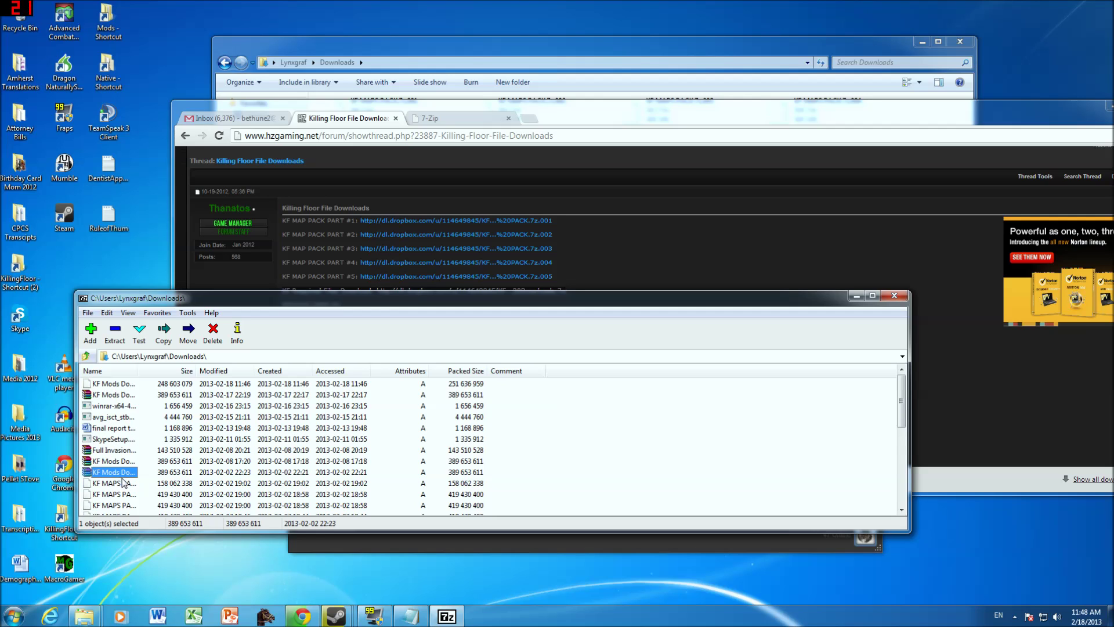
pyautogui.click(114, 486)
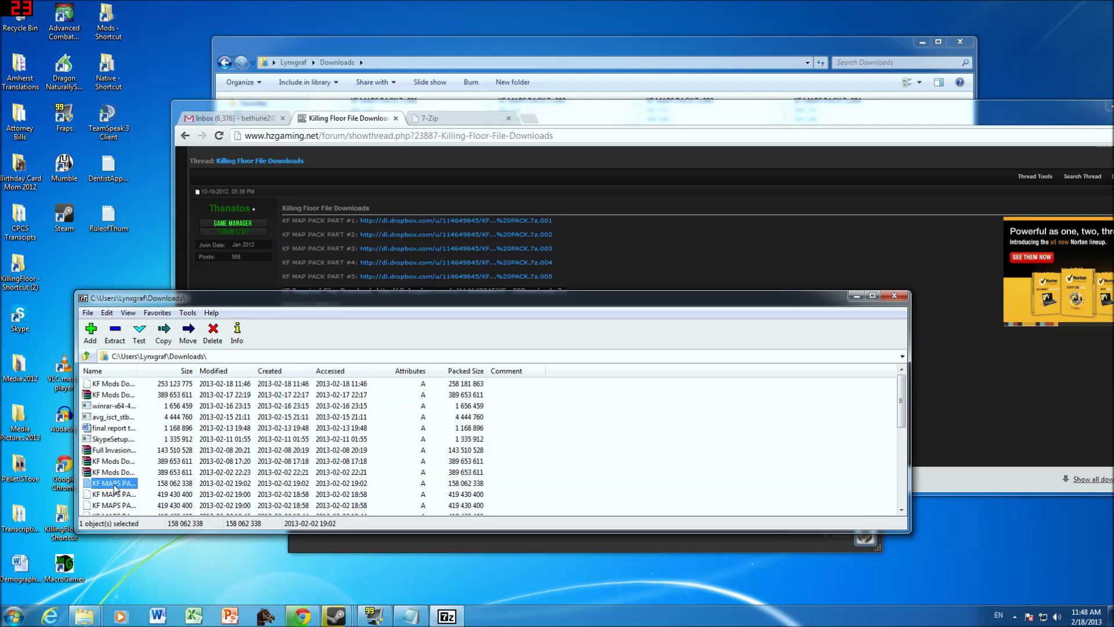
pyautogui.scroll(-2, 122, 491)
pyautogui.scroll(2, 127, 427)
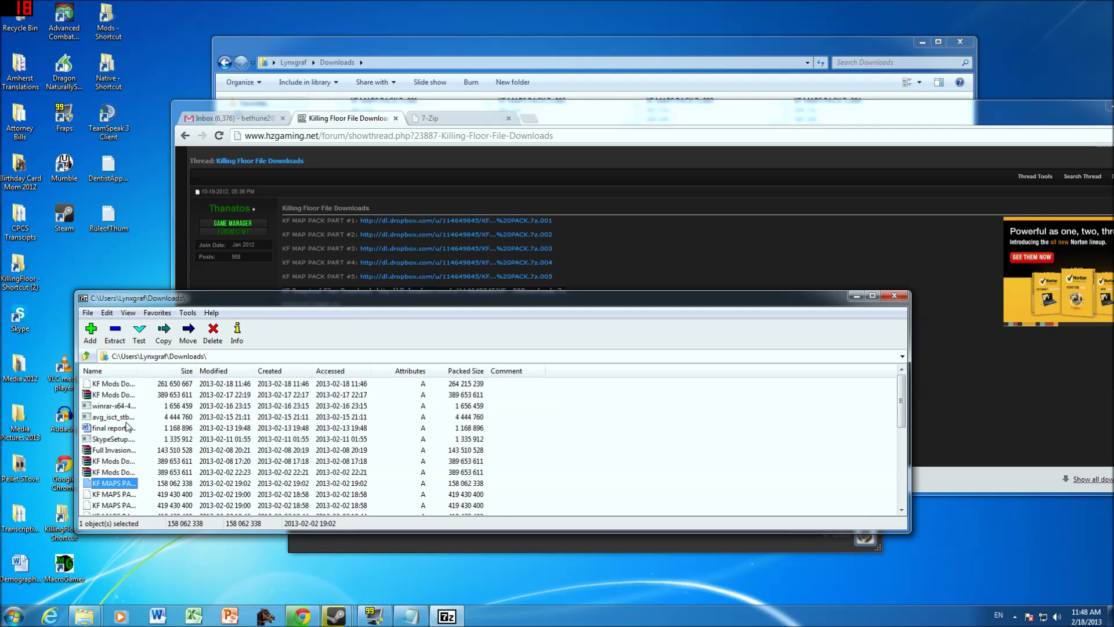
pyautogui.rightClick(120, 484)
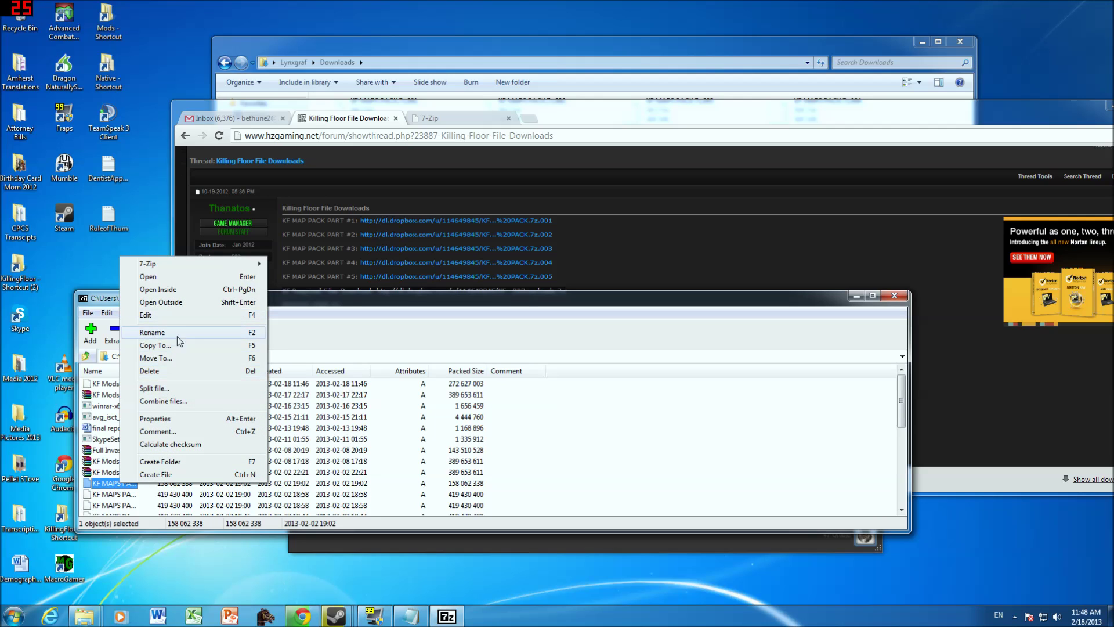
pyautogui.moveTo(189, 263)
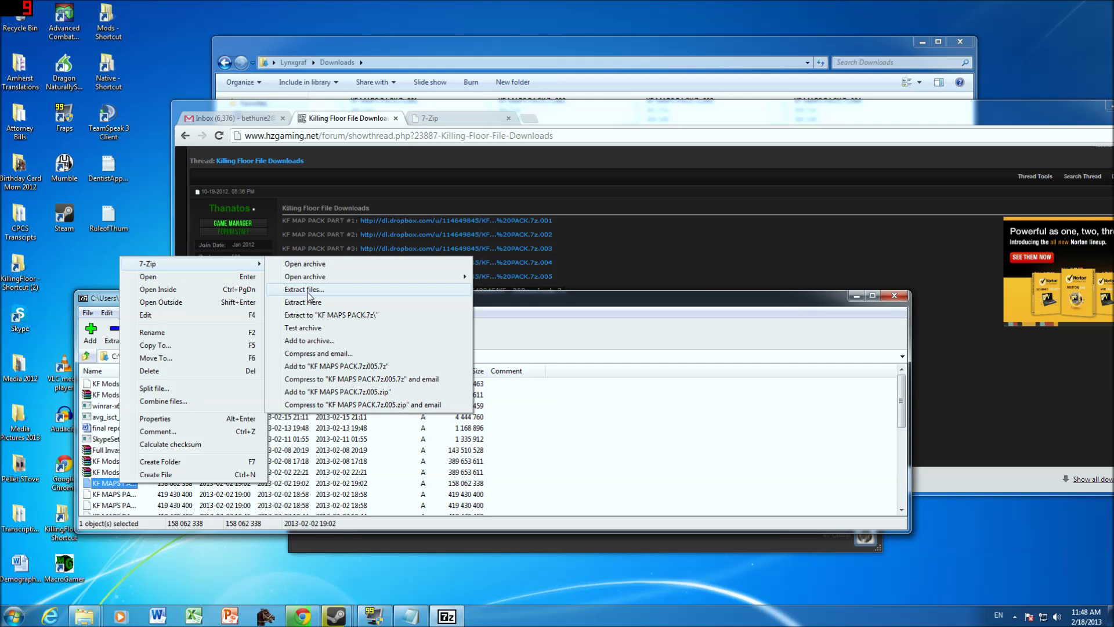
pyautogui.click(304, 289)
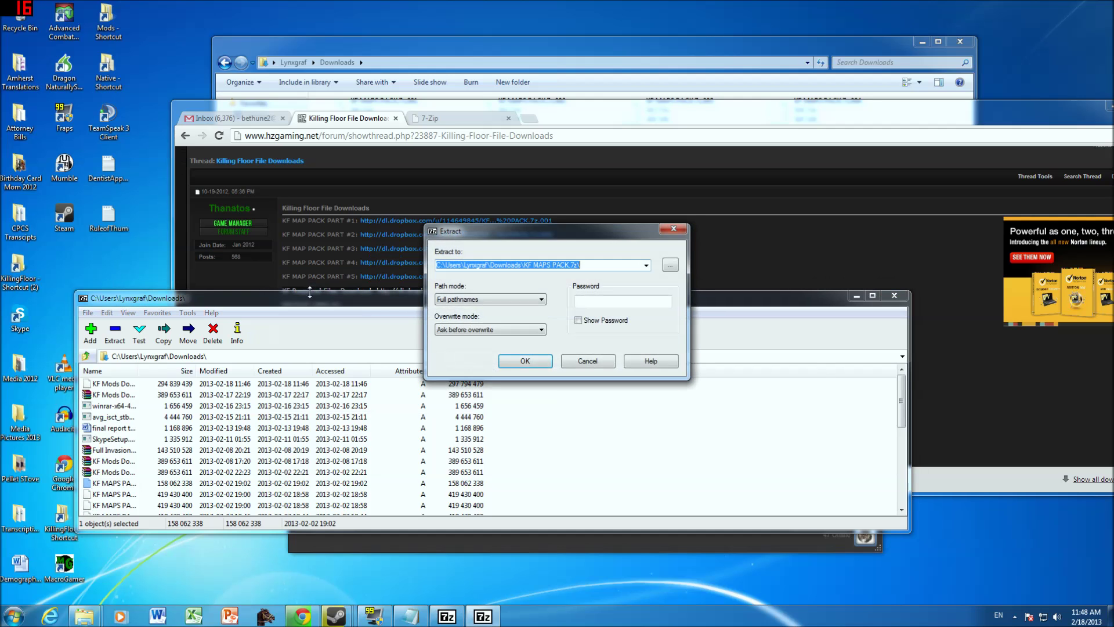
pyautogui.click(581, 264)
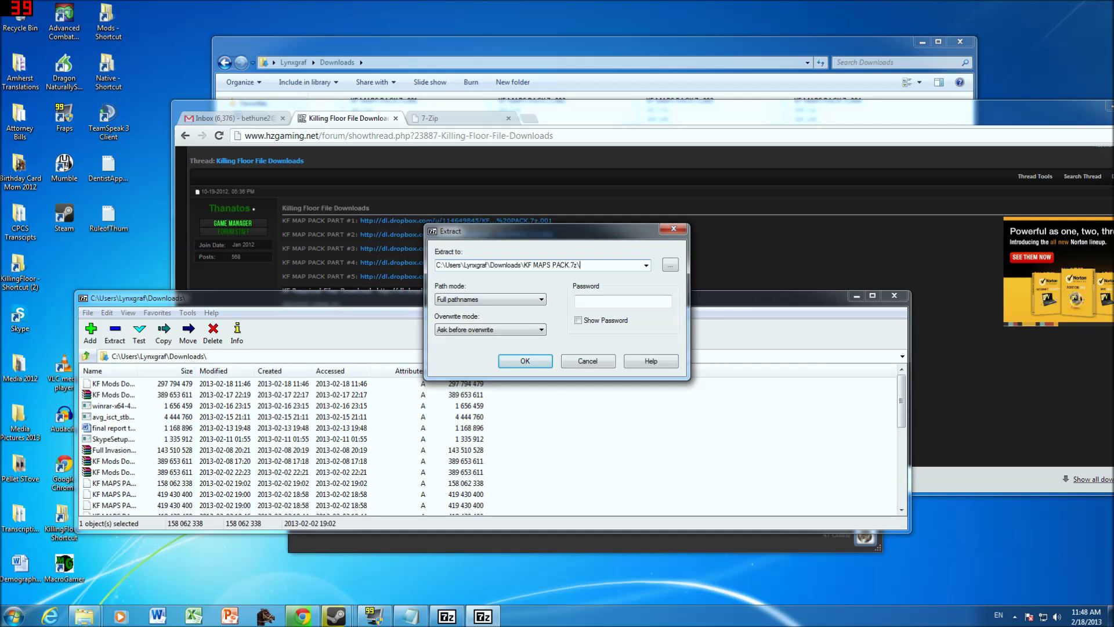
pyautogui.click(671, 265)
pyautogui.click(495, 266)
pyautogui.click(571, 407)
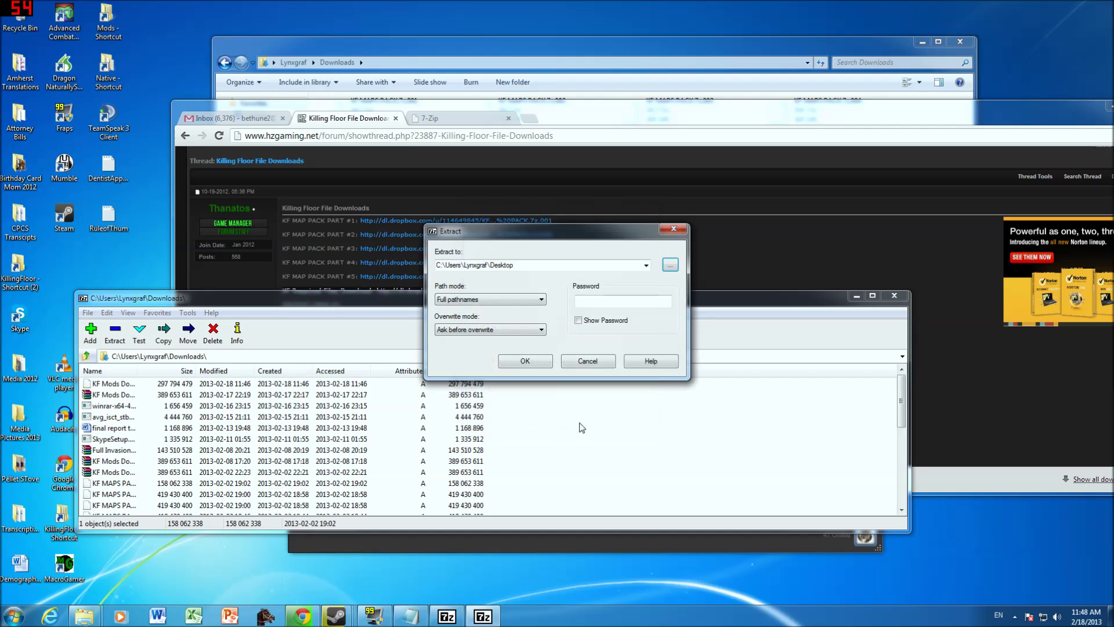
pyautogui.click(535, 361)
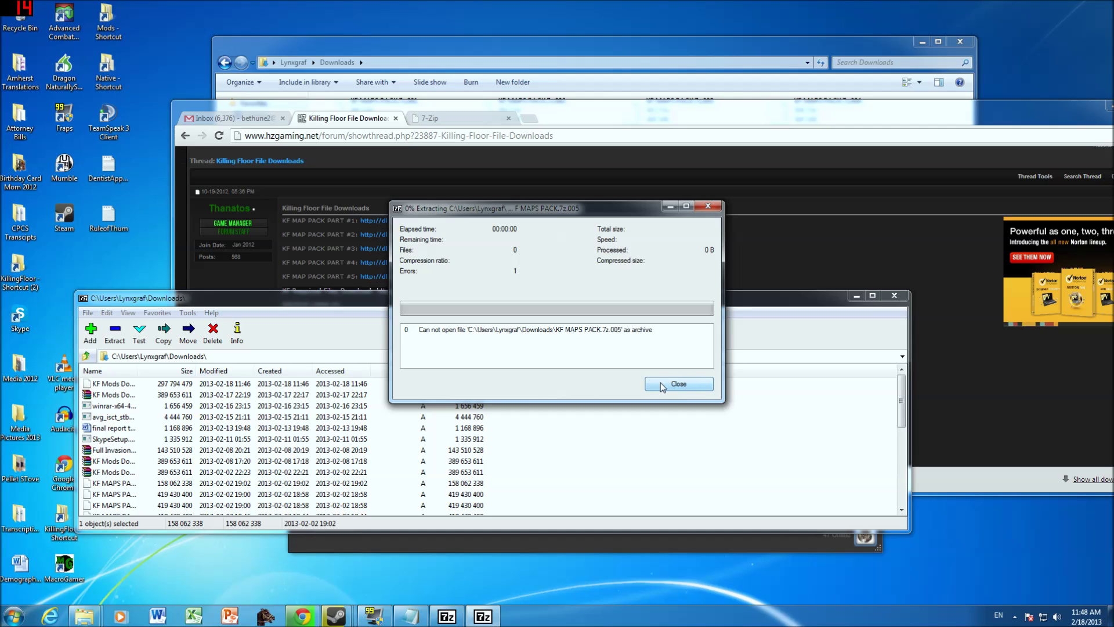
pyautogui.click(661, 383)
# - Extract KF MAPS PACK.7z.001 to the Desktop with 7-Zip's Extract files option
pyautogui.scroll(-2, 200, 440)
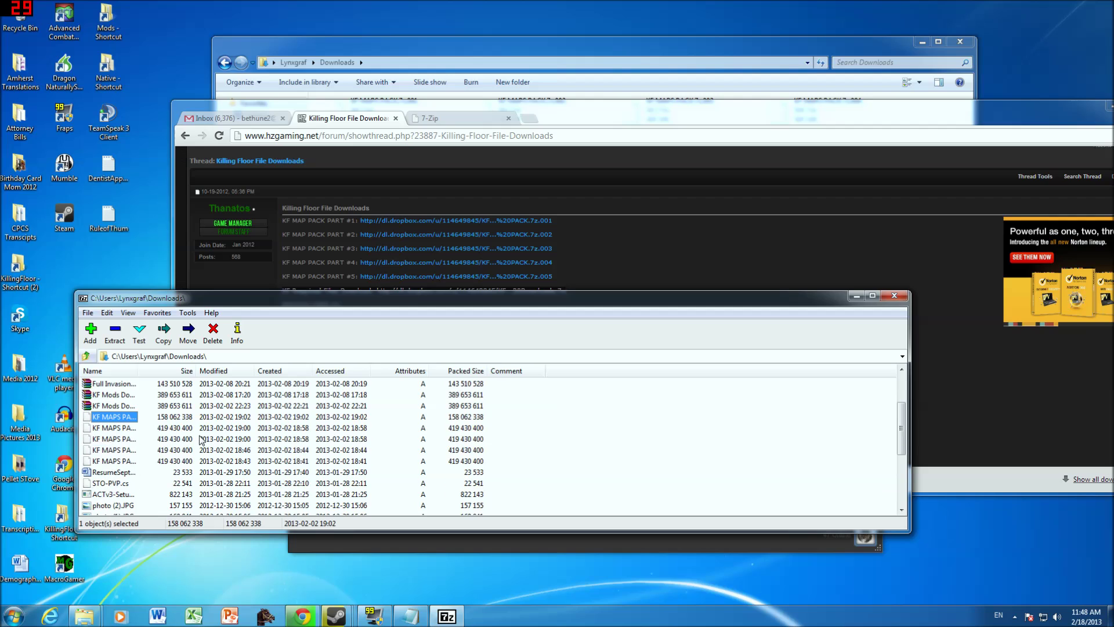
pyautogui.click(122, 464)
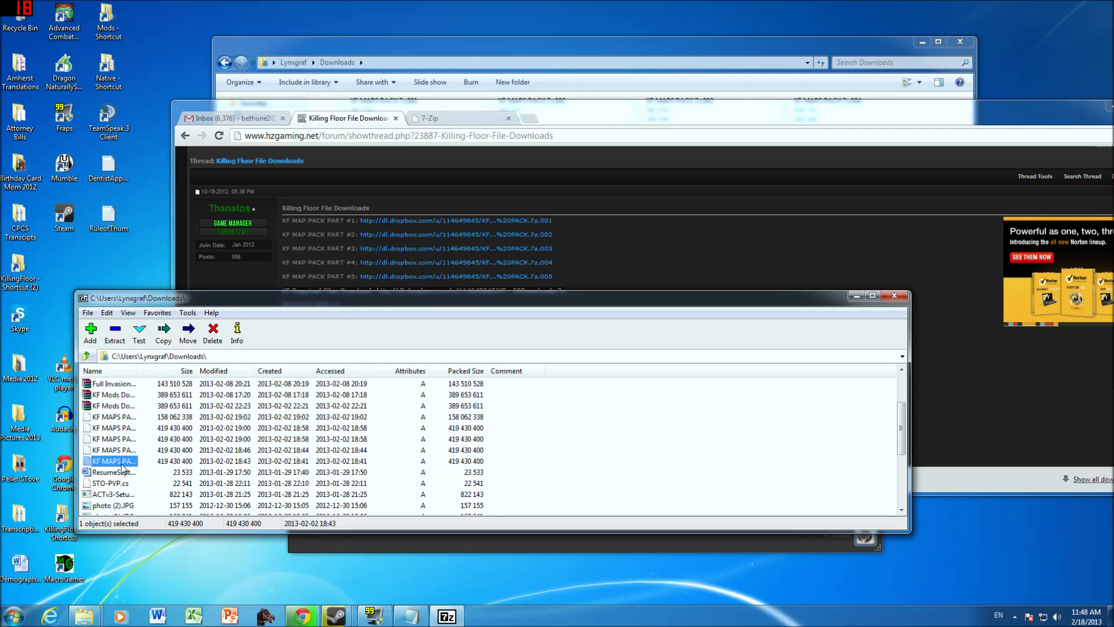
pyautogui.rightClick(123, 467)
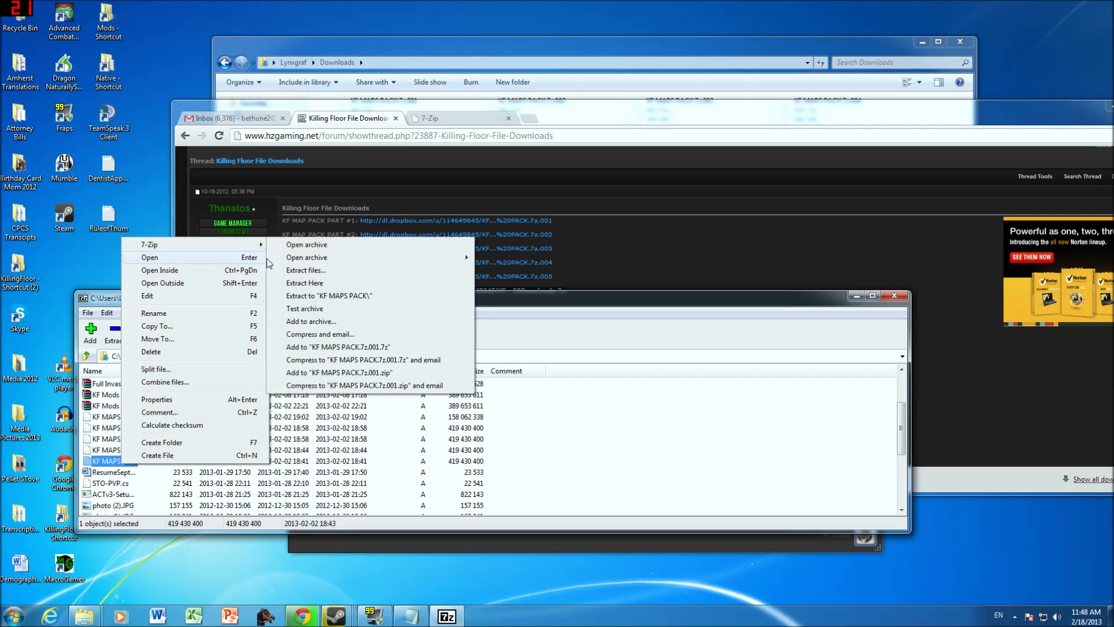
pyautogui.click(300, 270)
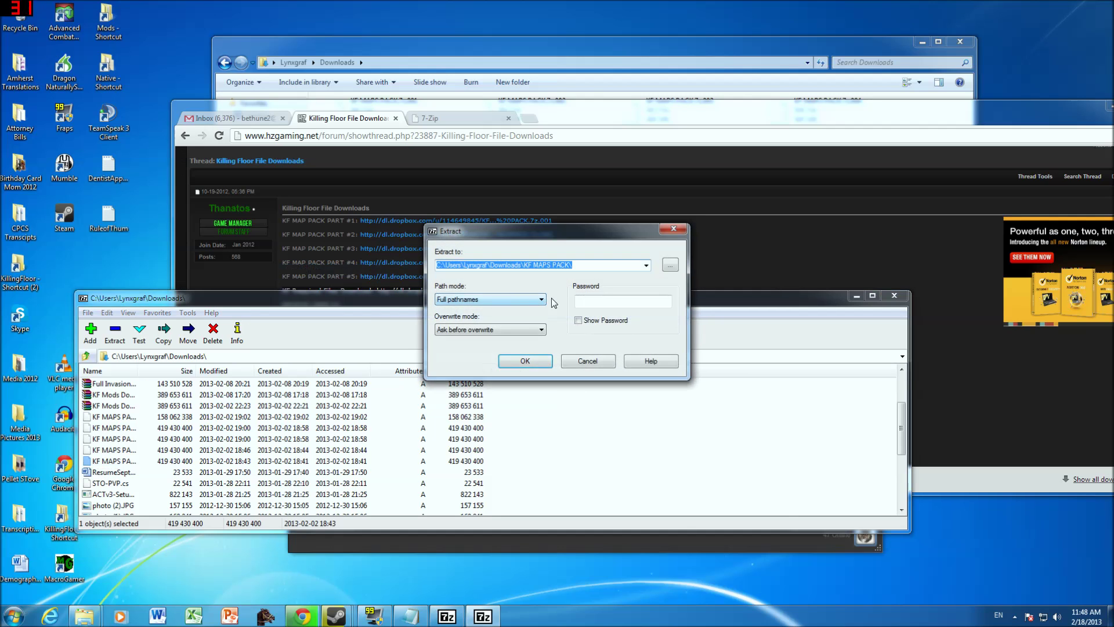
pyautogui.click(670, 265)
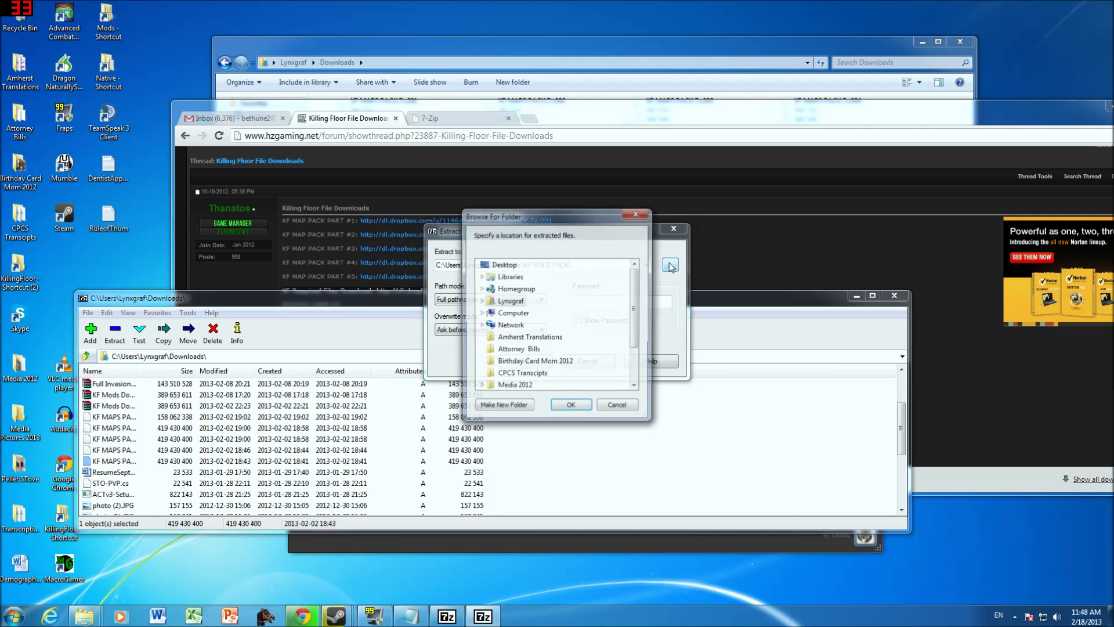
pyautogui.click(566, 406)
pyautogui.click(526, 361)
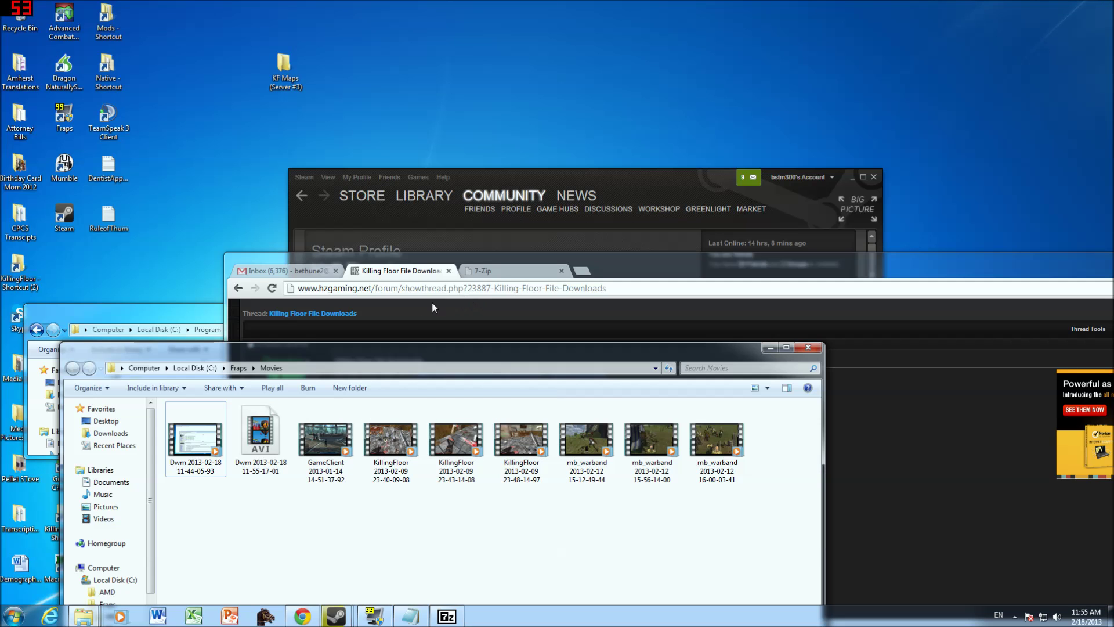
# - Browse the KF Maps (Server #3) folder, then close it and the KillingFloor window
pyautogui.moveTo(176, 321); pyautogui.dragTo(293, 175)
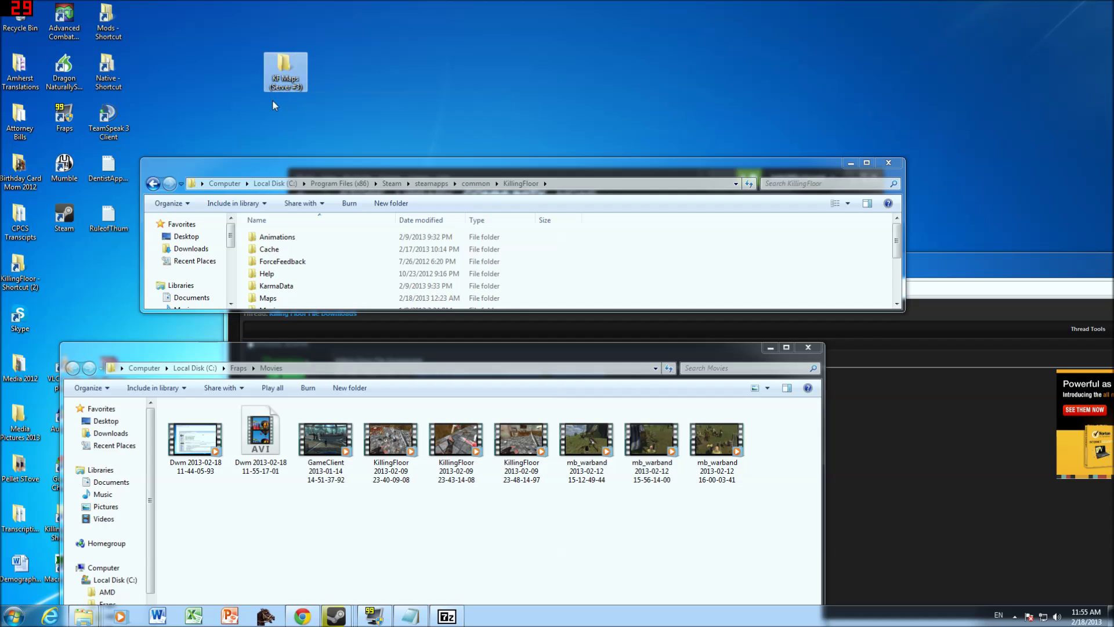
pyautogui.doubleClick(280, 86)
pyautogui.scroll(-1, 334, 253)
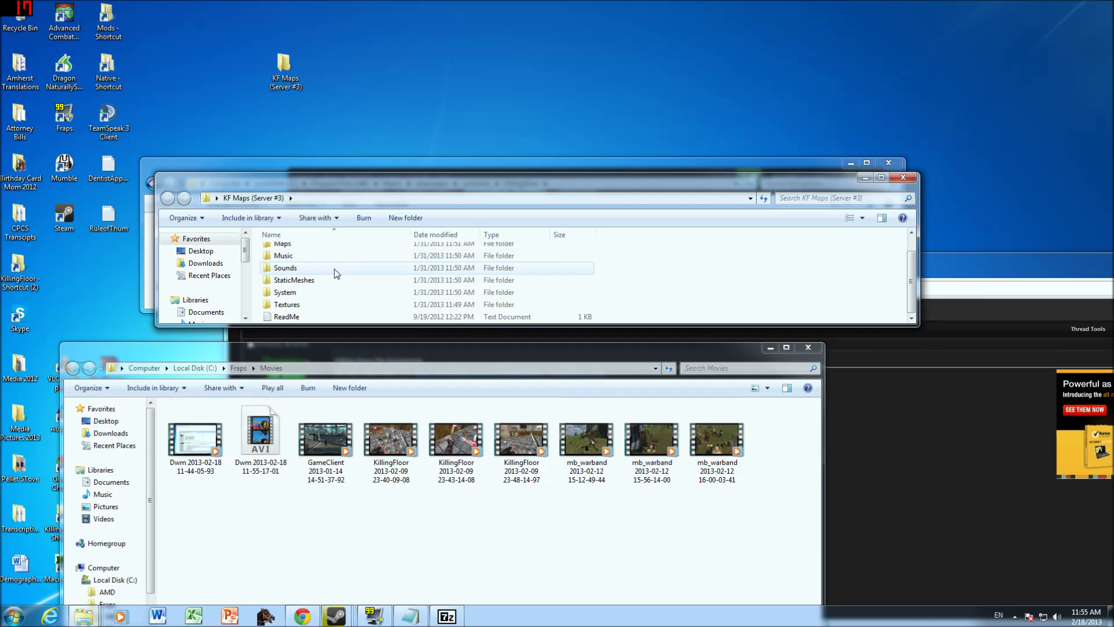
pyautogui.scroll(1, 334, 269)
pyautogui.scroll(-1, 321, 273)
pyautogui.scroll(1, 302, 290)
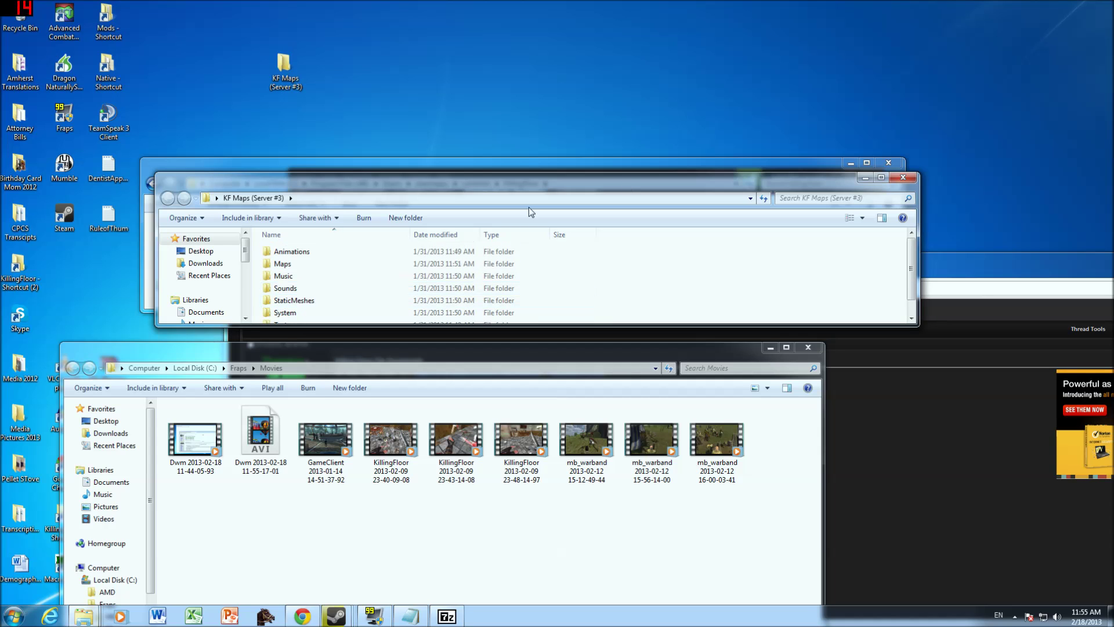
pyautogui.click(902, 177)
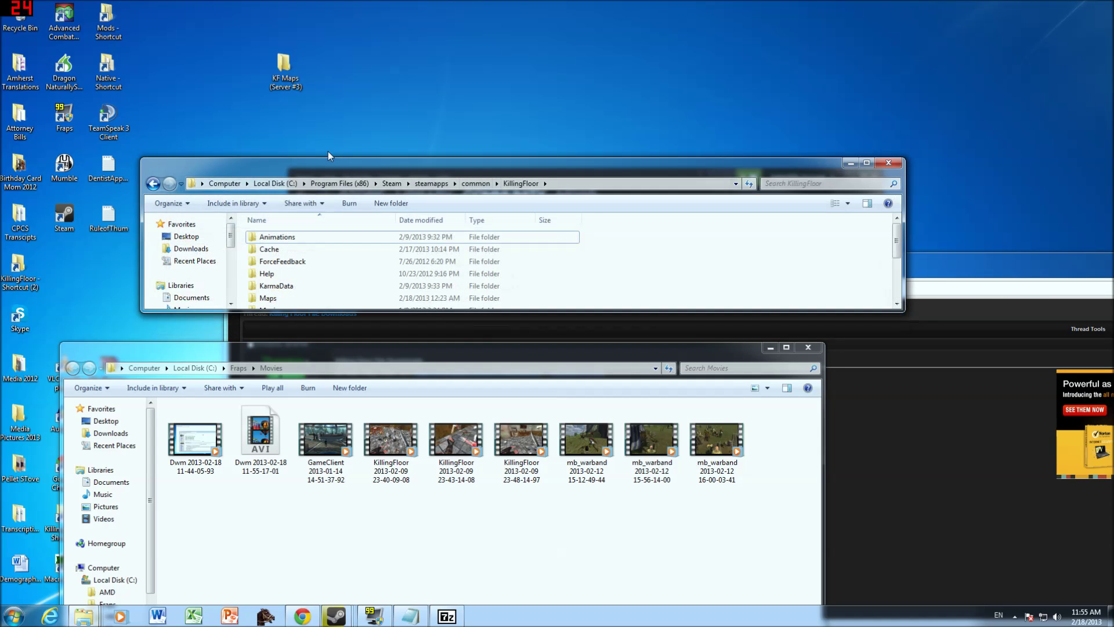
pyautogui.click(888, 163)
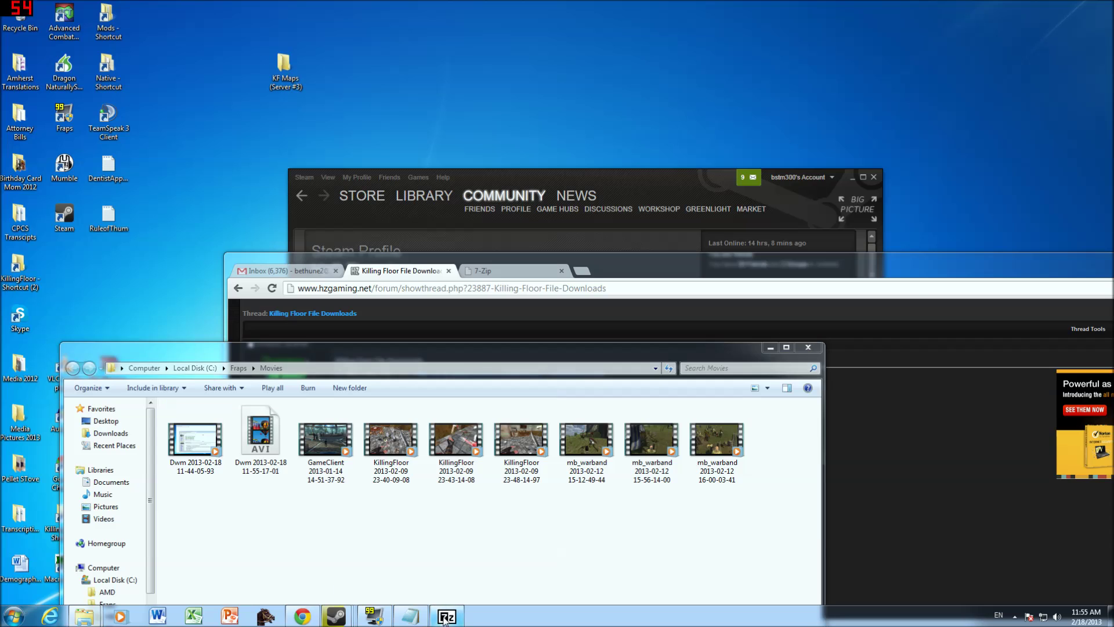
pyautogui.click(447, 615)
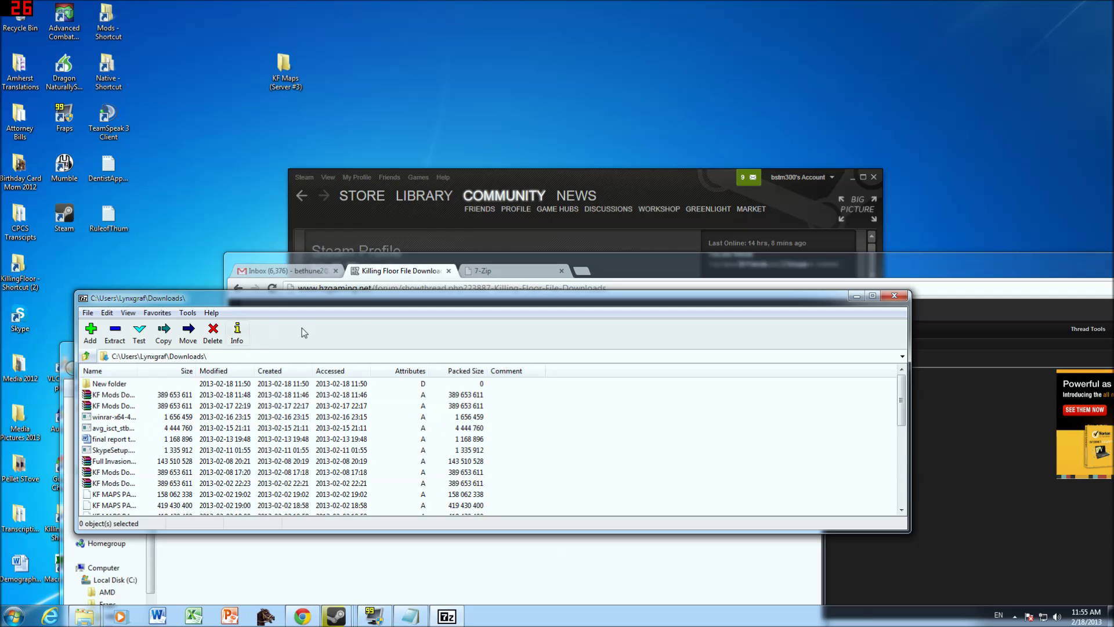
pyautogui.click(371, 273)
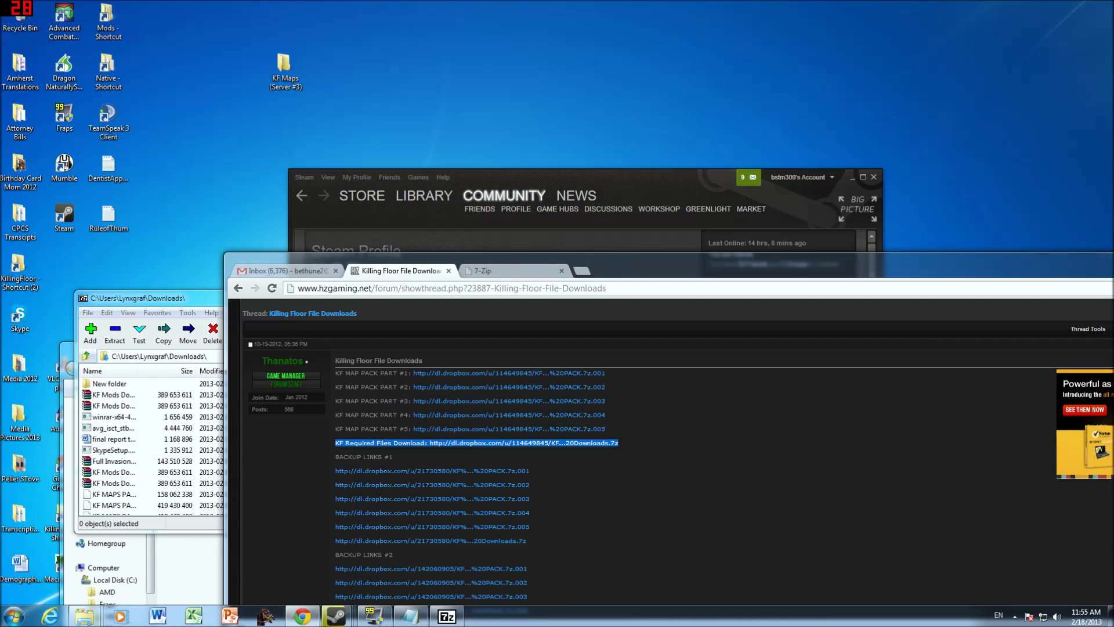
pyautogui.click(159, 300)
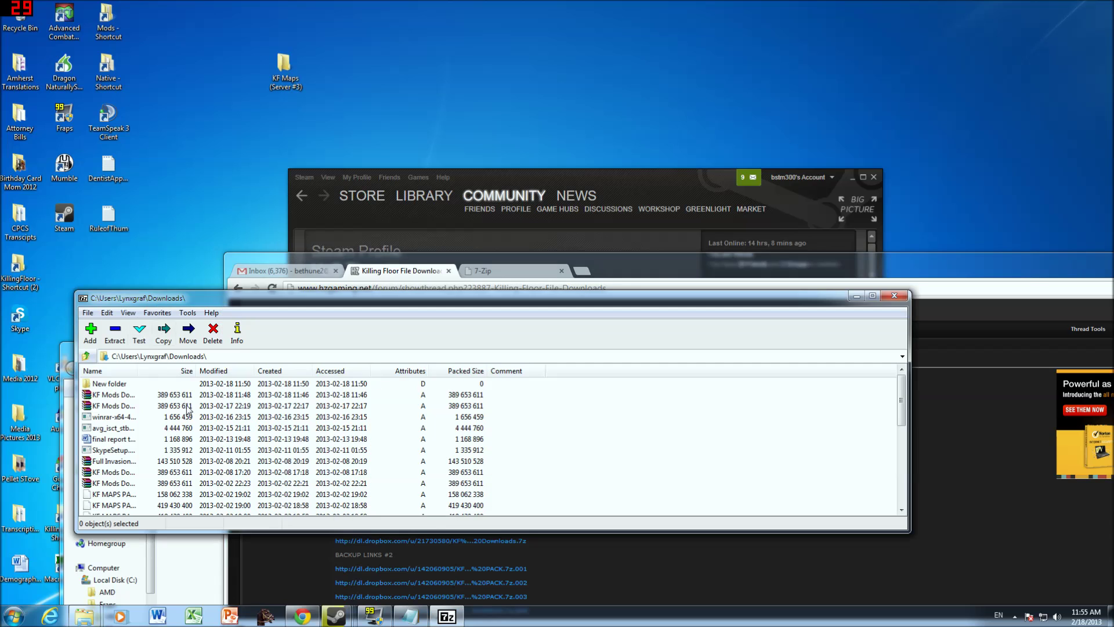
pyautogui.scroll(-3, 185, 453)
pyautogui.scroll(2, 184, 463)
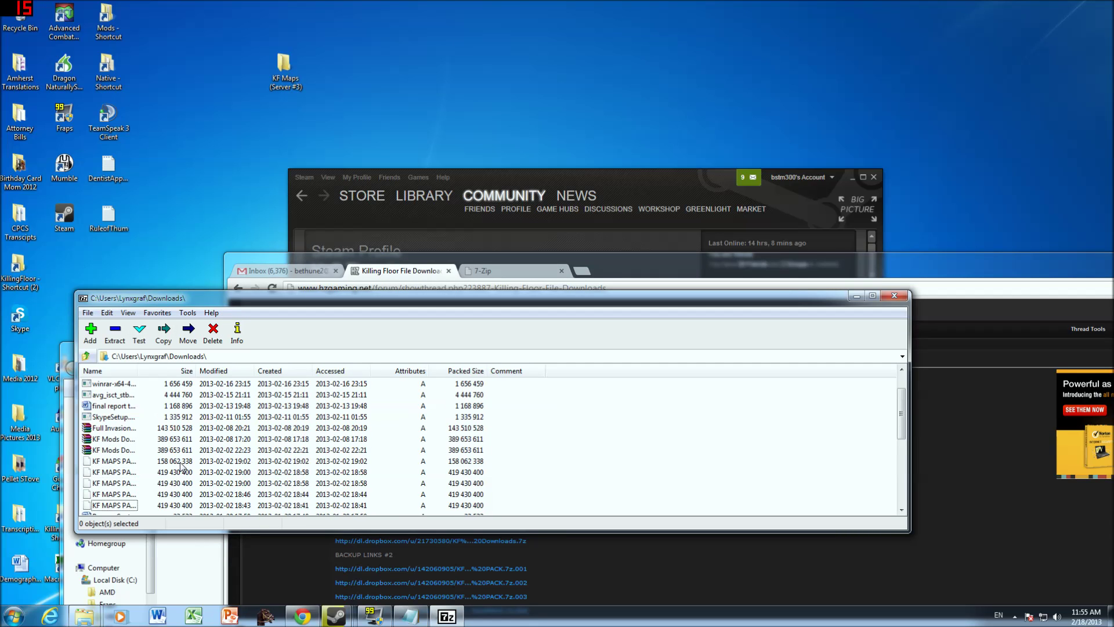
pyautogui.scroll(1, 182, 469)
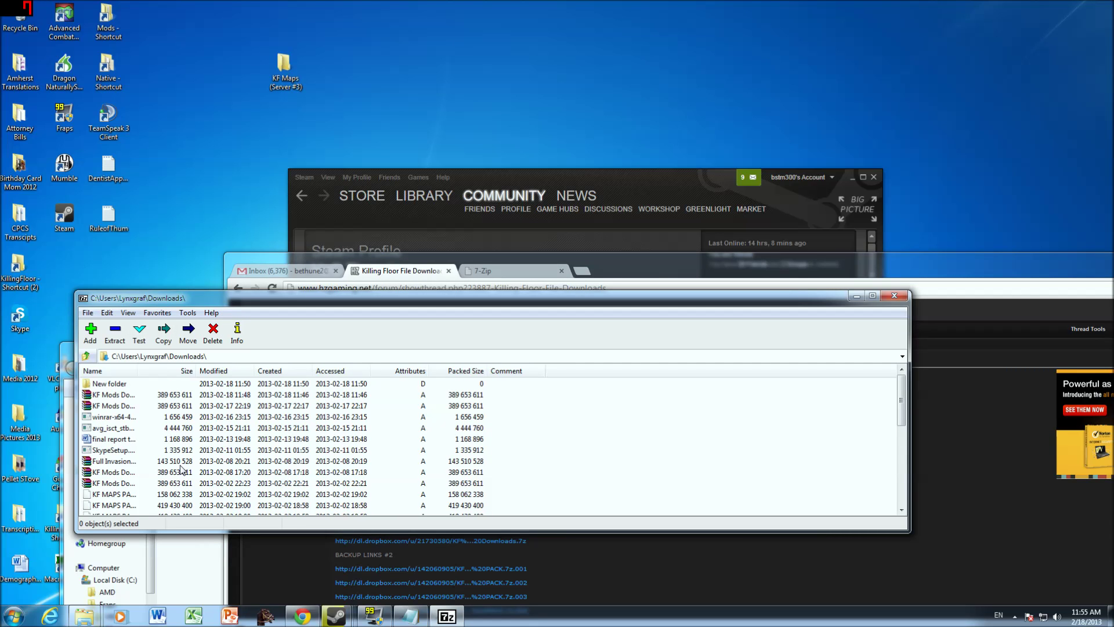
pyautogui.click(115, 408)
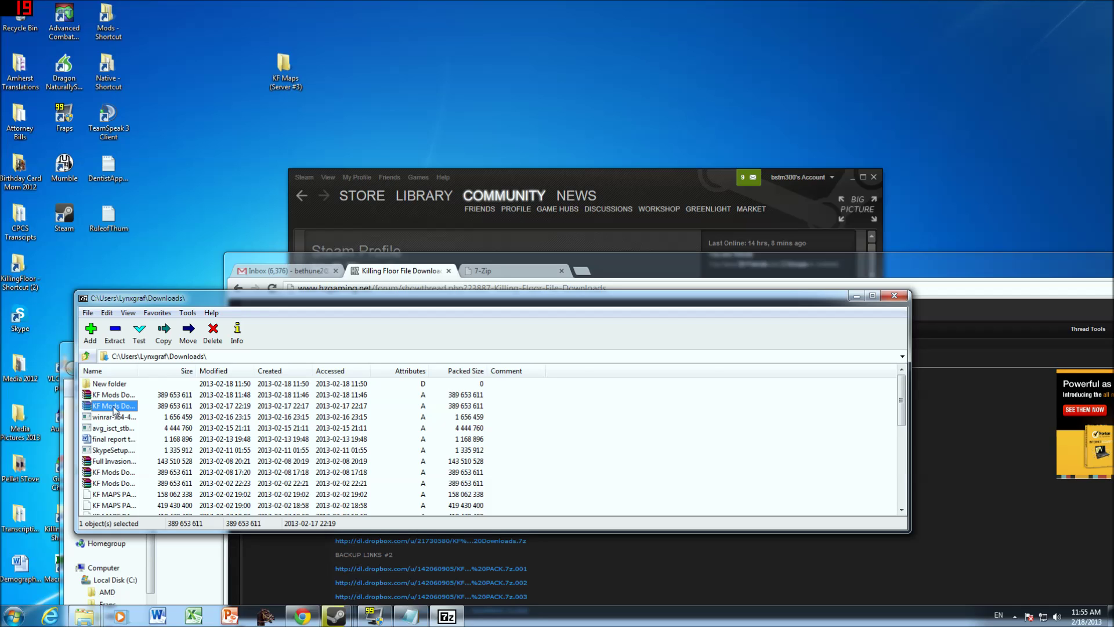
pyautogui.doubleClick(115, 408)
pyautogui.doubleClick(123, 388)
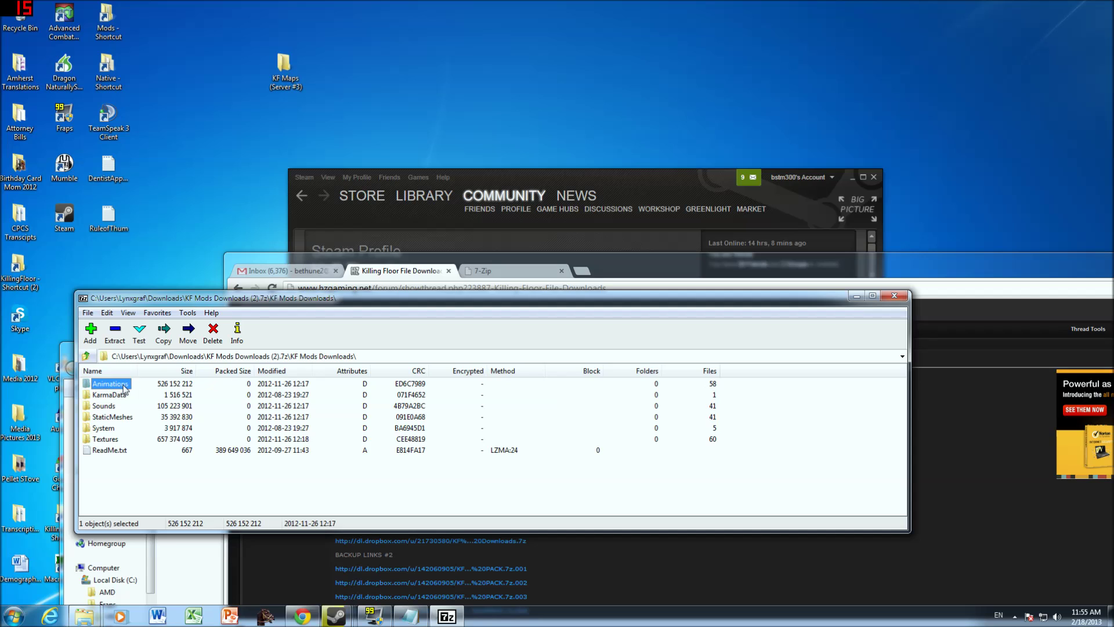
pyautogui.click(87, 356)
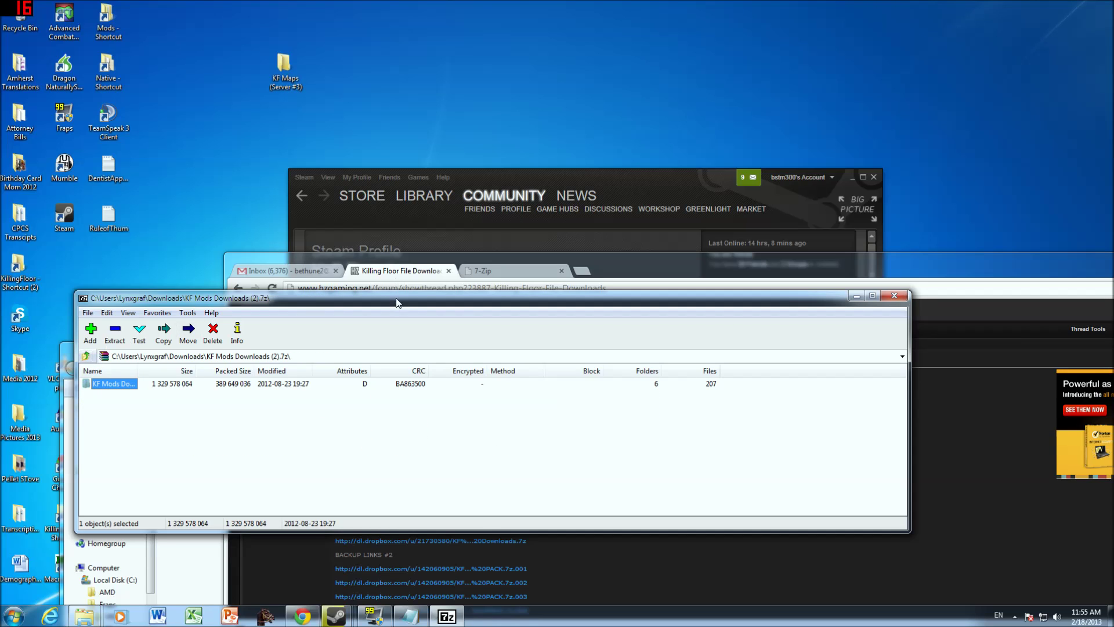
pyautogui.moveTo(397, 302); pyautogui.dragTo(419, 222)
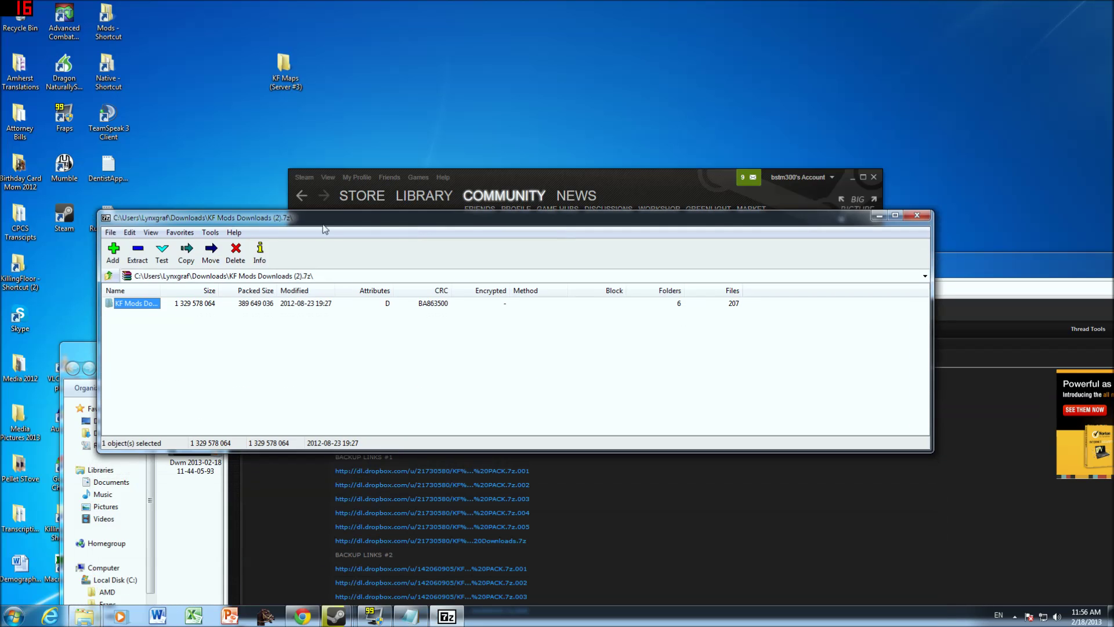
pyautogui.click(108, 276)
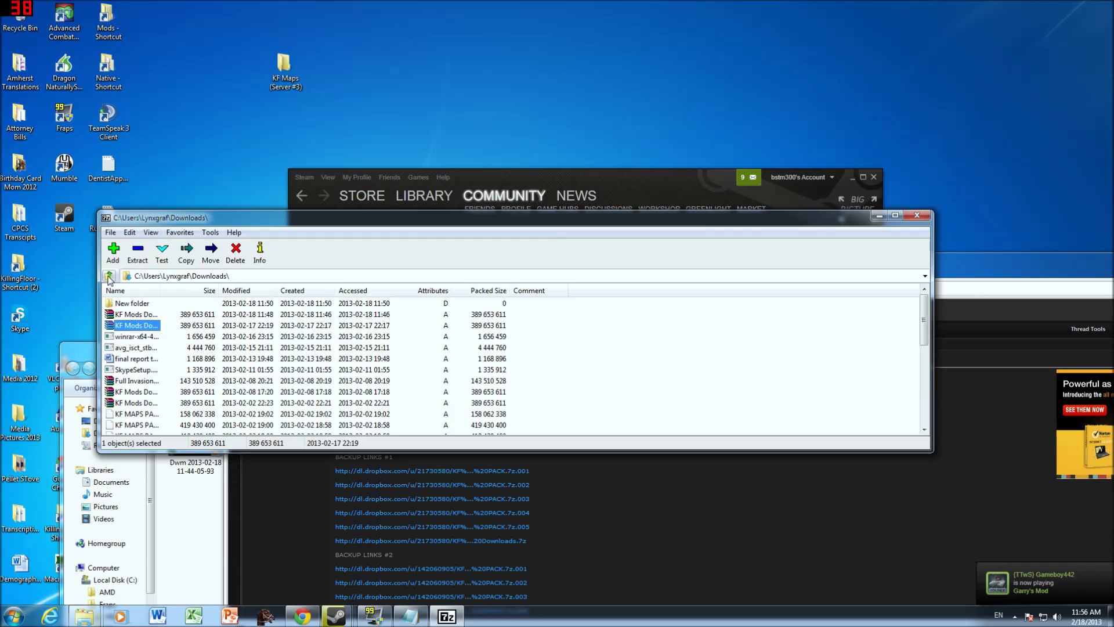
# - Enlarge the 7-Zip window to show more of the Downloads files
pyautogui.scroll(-4, 146, 380)
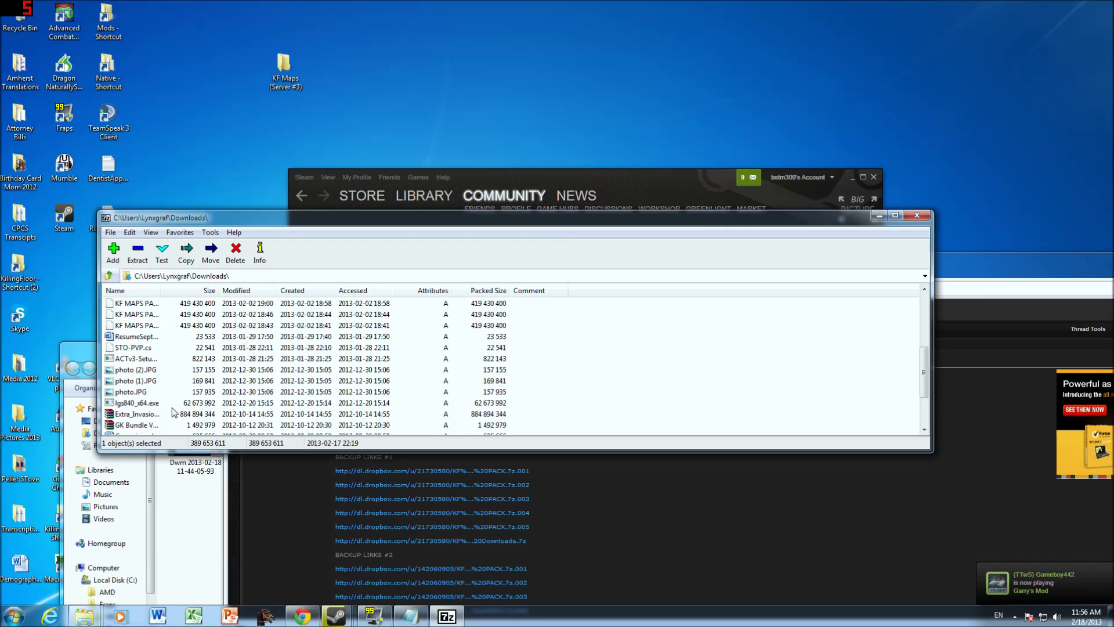
pyautogui.scroll(-2, 172, 407)
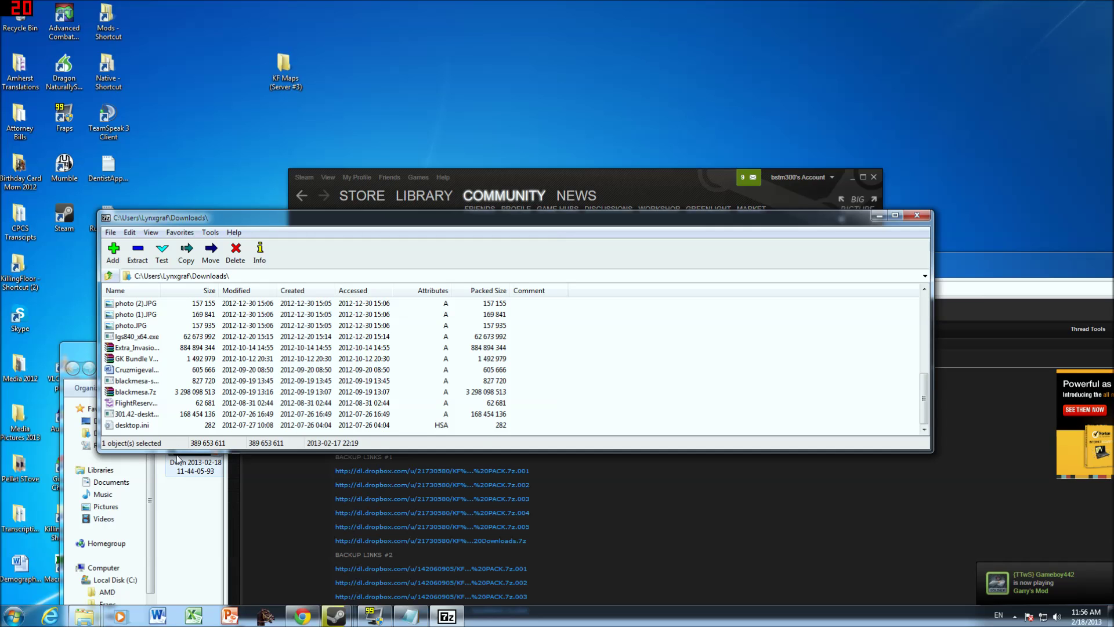
pyautogui.moveTo(207, 452); pyautogui.dragTo(207, 580)
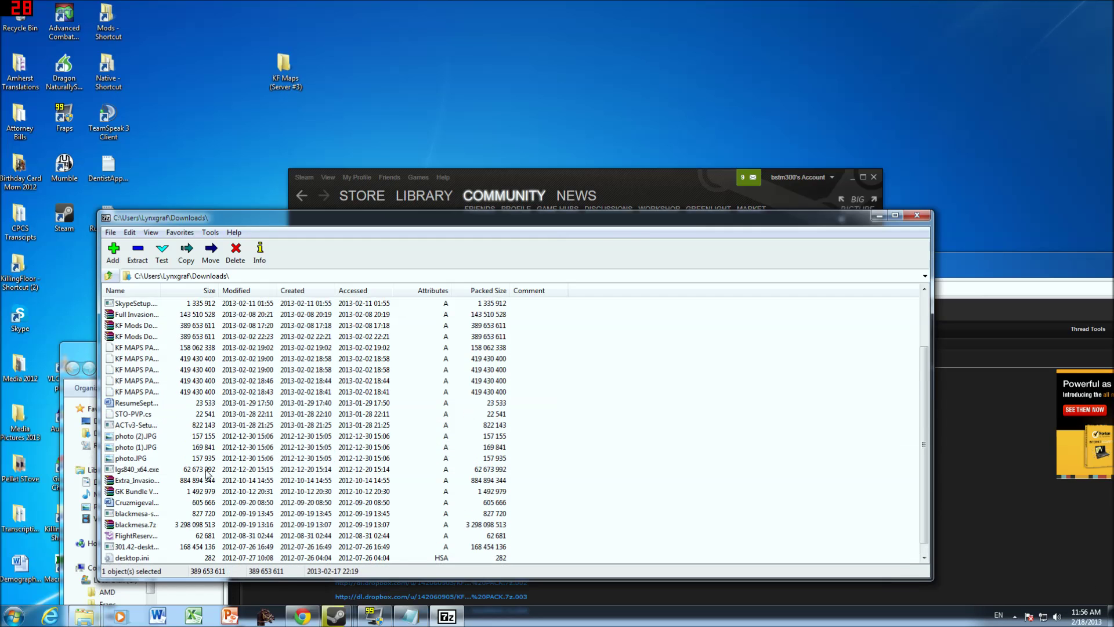
pyautogui.scroll(2, 206, 467)
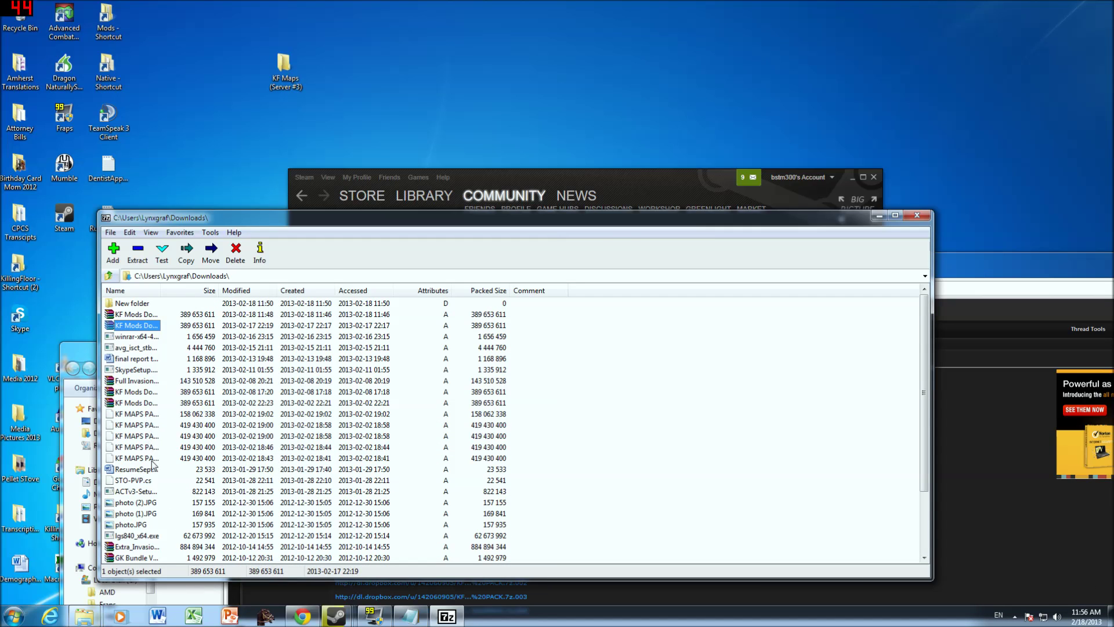
# - Extract the KF Mods Downloads archive to the Desktop via 7-Zip > Extract files
pyautogui.rightClick(144, 331)
pyautogui.moveTo(171, 336)
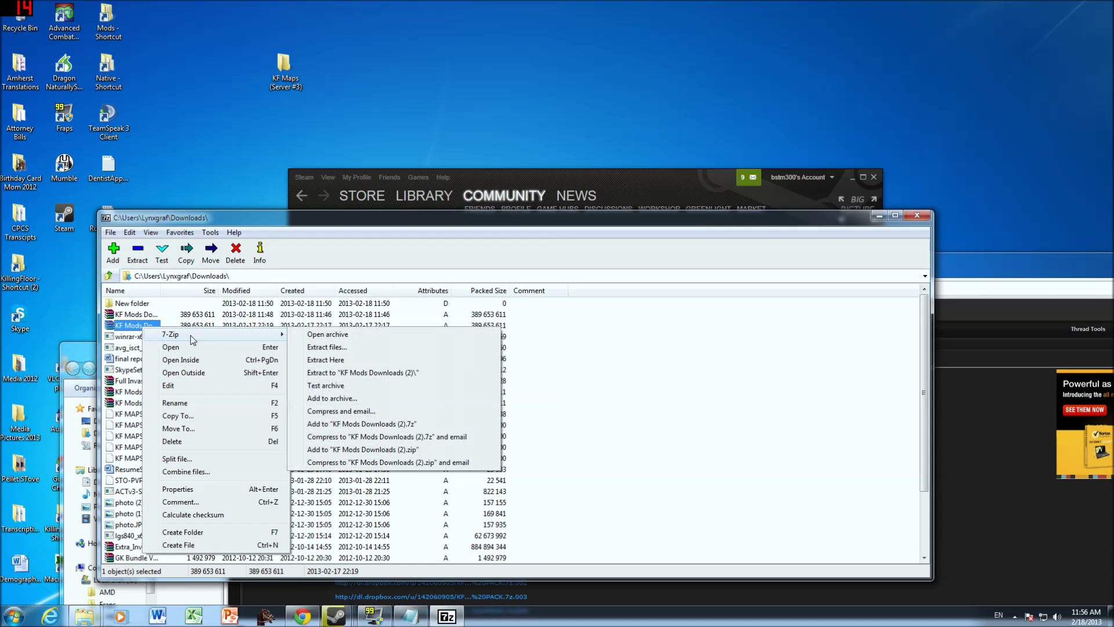
pyautogui.click(133, 327)
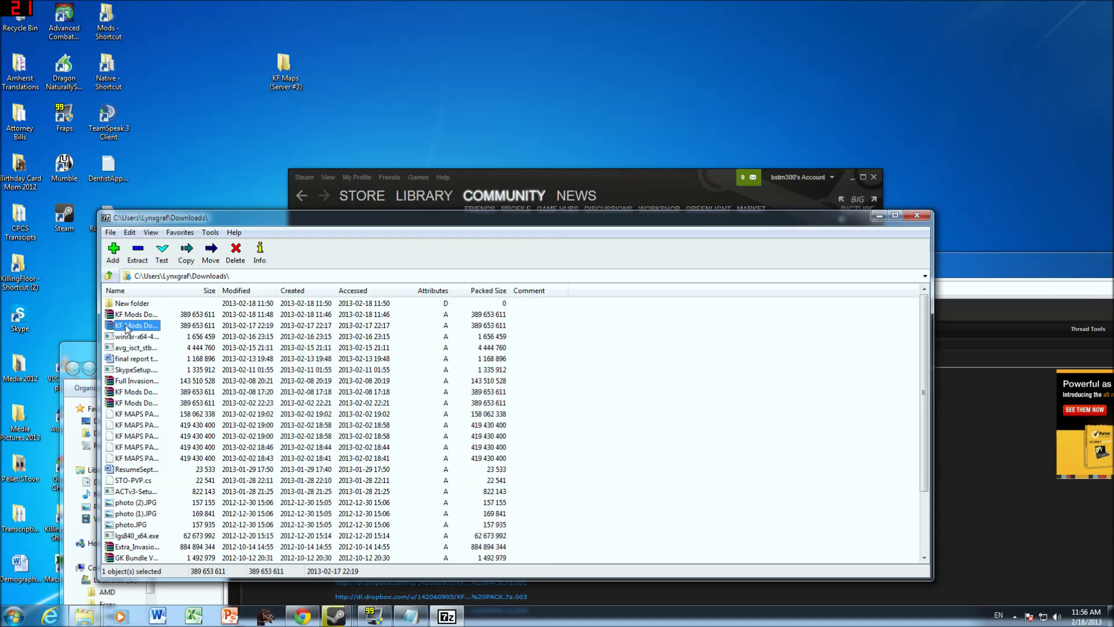
pyautogui.rightClick(126, 327)
pyautogui.moveTo(176, 332)
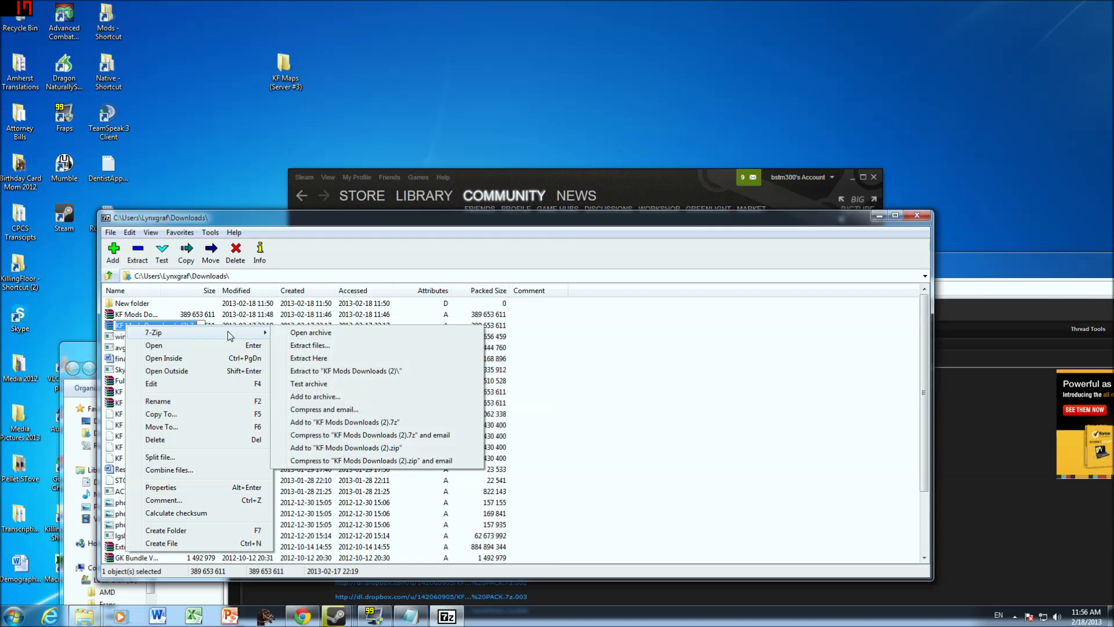
pyautogui.click(293, 346)
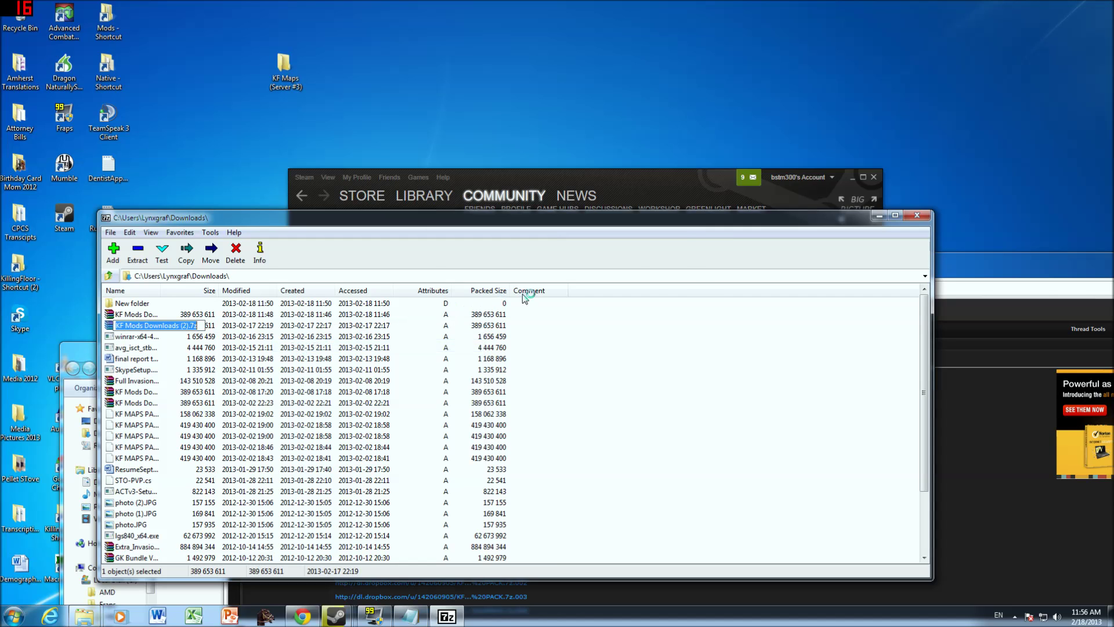
pyautogui.click(670, 265)
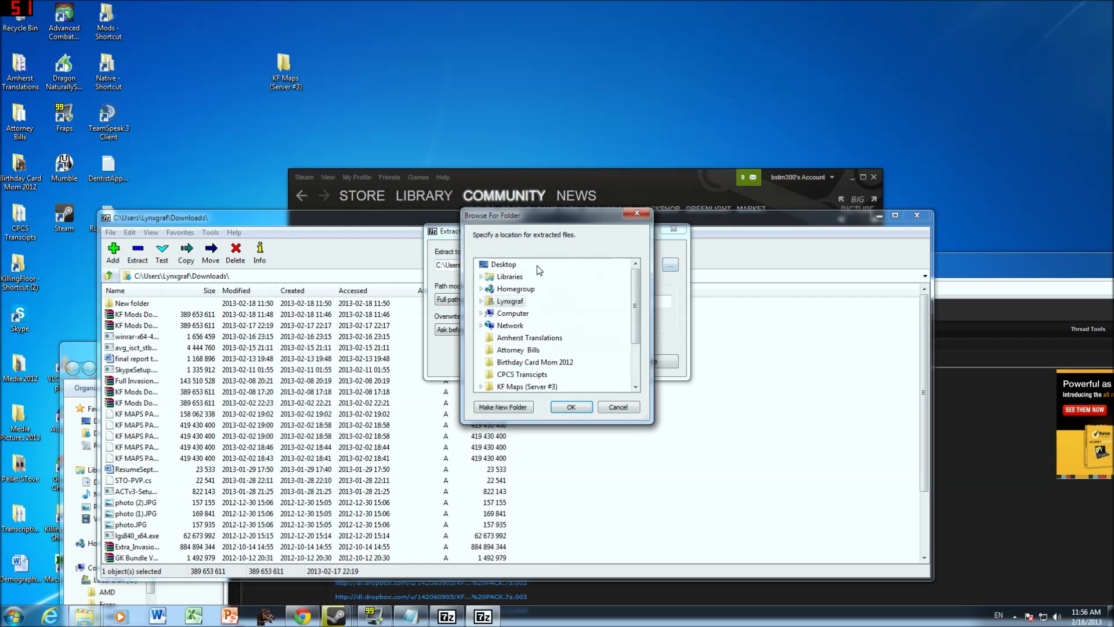
pyautogui.click(570, 408)
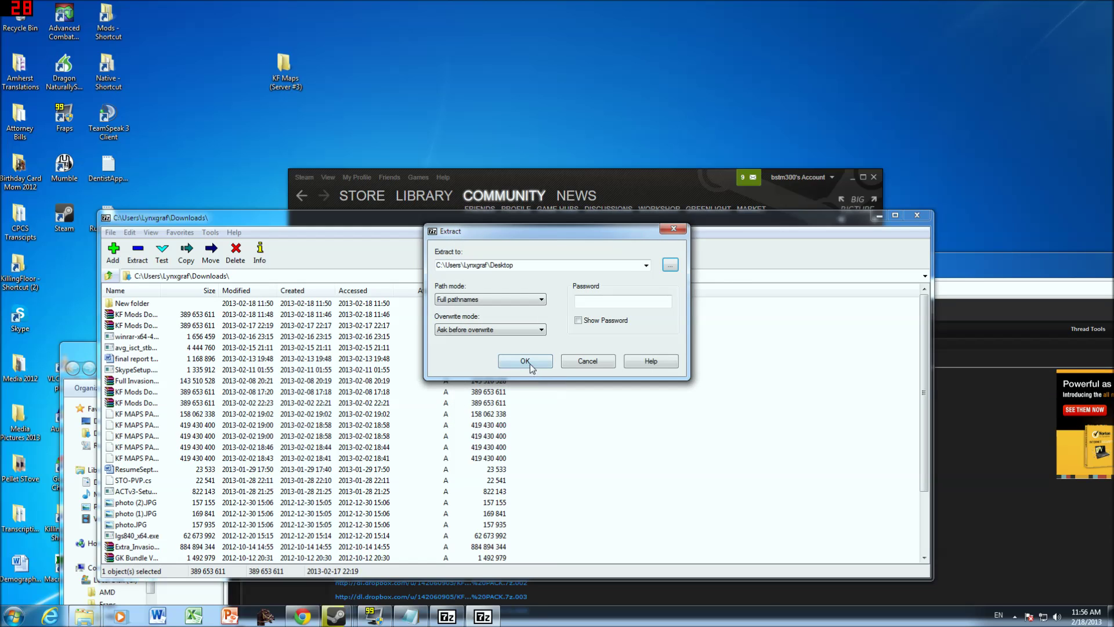
pyautogui.click(525, 361)
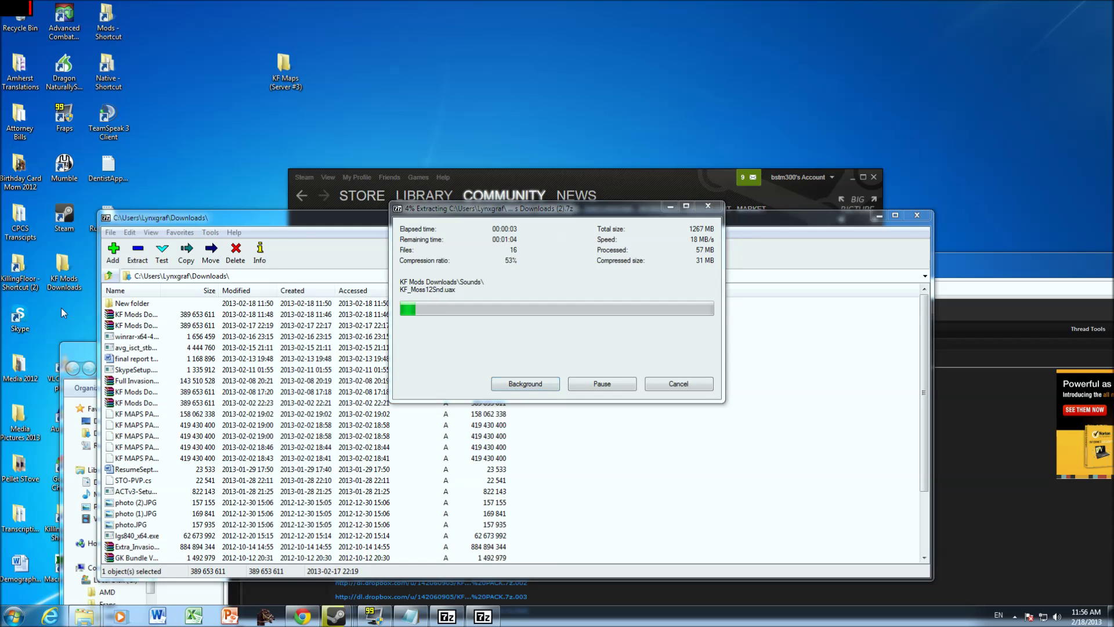
# - Minimise 7-Zip and the browser, then place KF Mods Downloads beside KF Maps (Server #3)
pyautogui.click(821, 245)
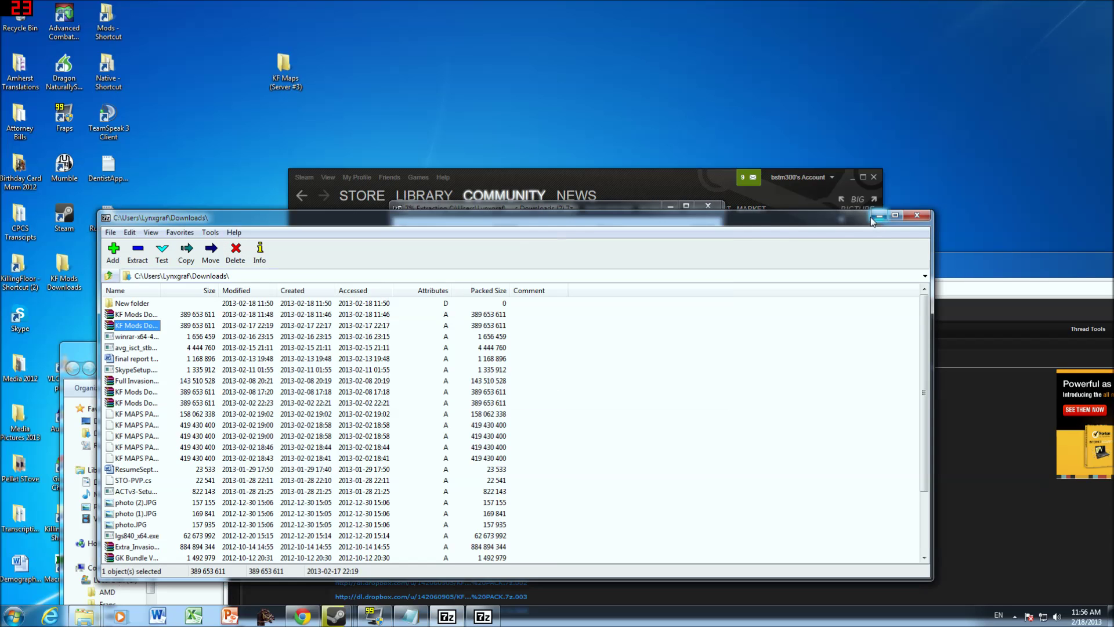
pyautogui.click(874, 217)
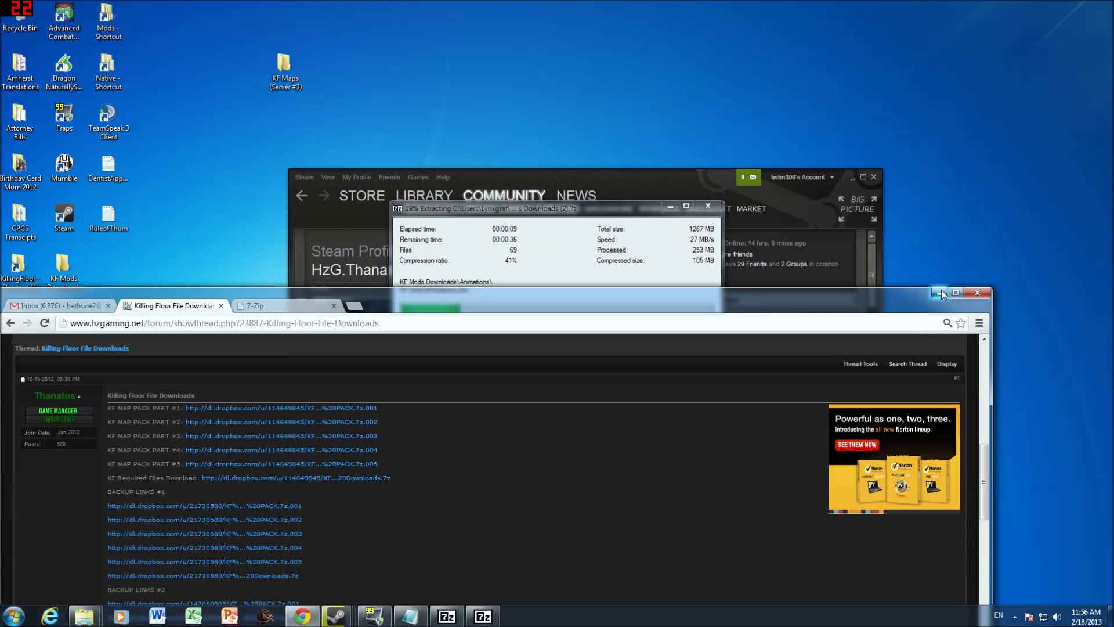
pyautogui.click(941, 290)
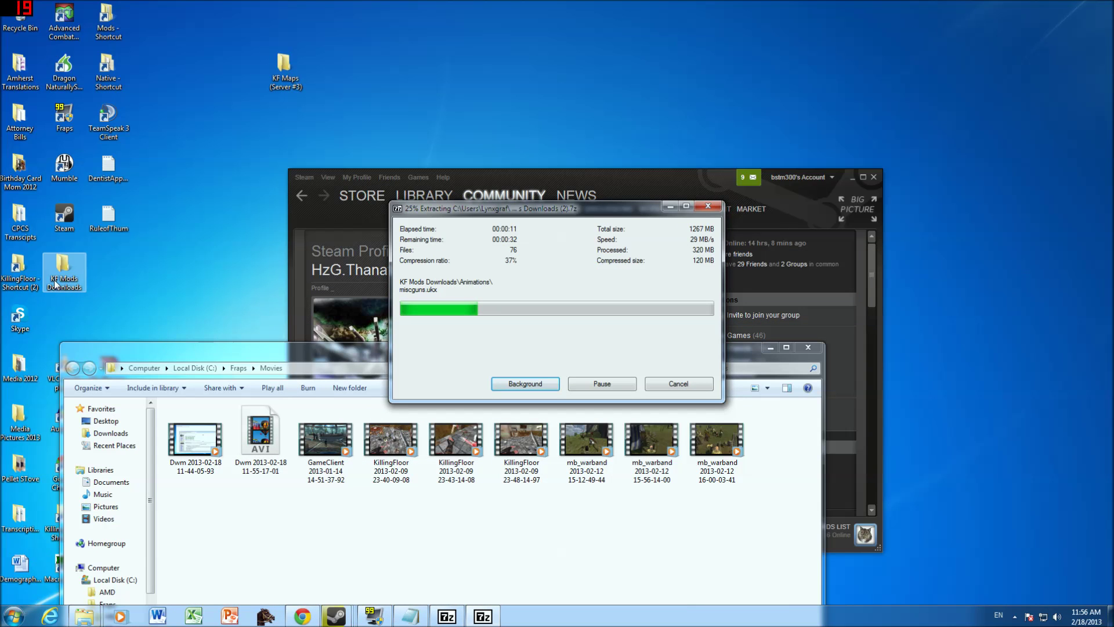
pyautogui.moveTo(55, 283); pyautogui.dragTo(332, 95)
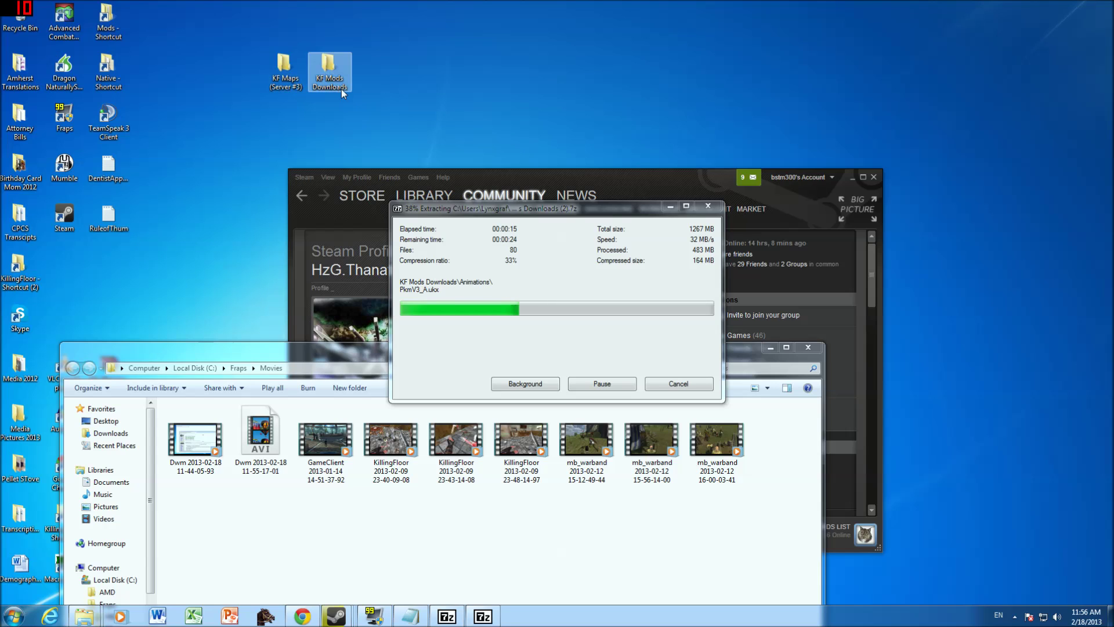
pyautogui.moveTo(280, 85)
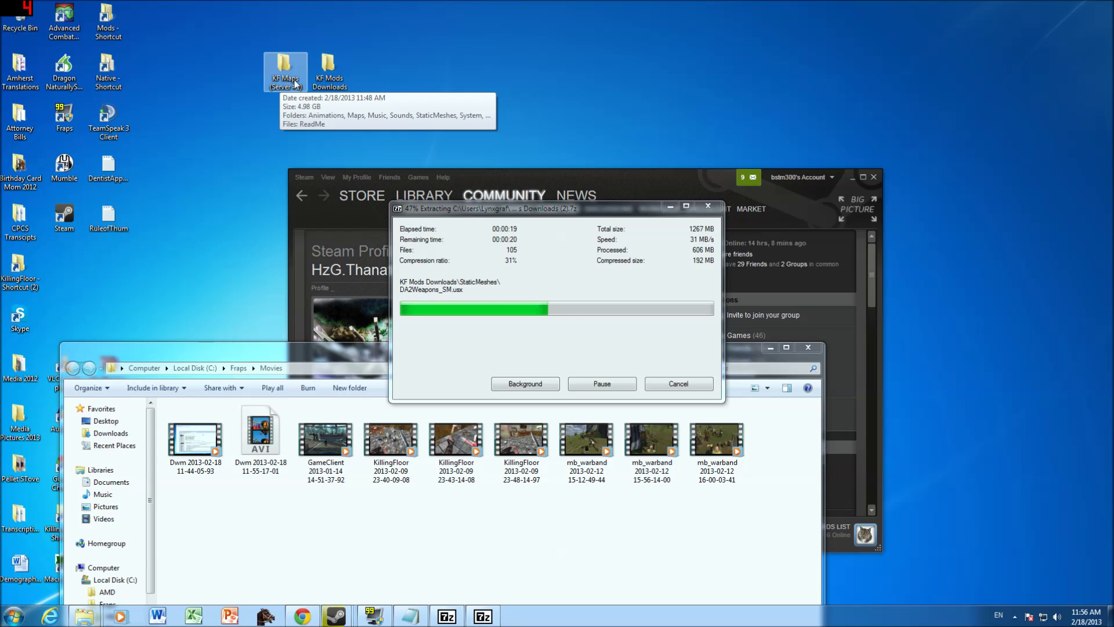
# - Close the Movies Explorer window and the 7-Zip File Manager
pyautogui.click(326, 441)
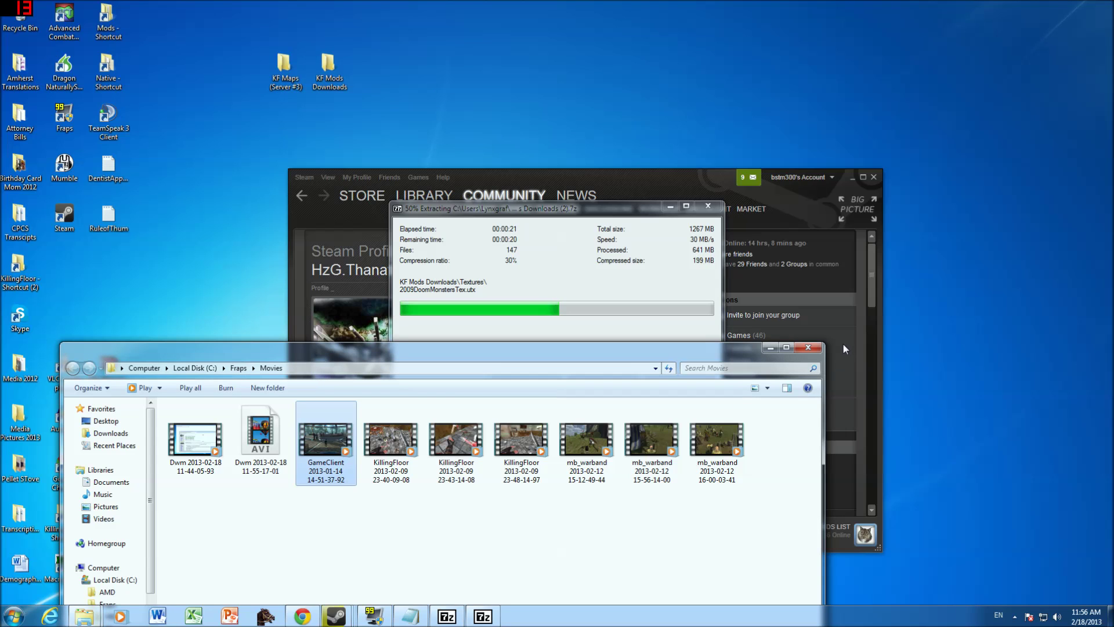
pyautogui.click(818, 348)
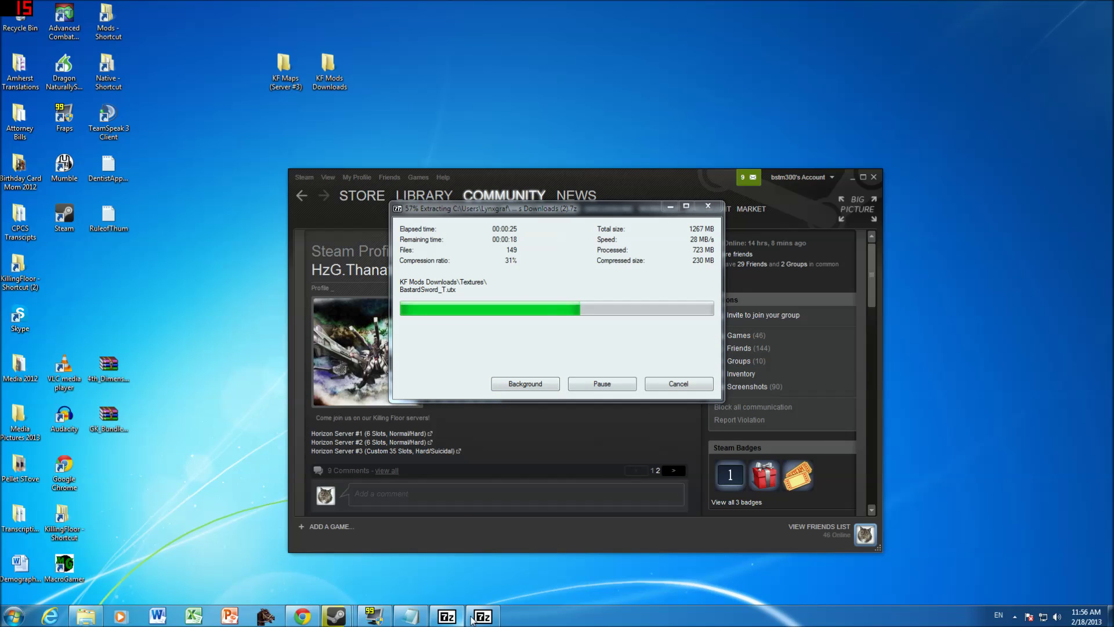
pyautogui.click(450, 621)
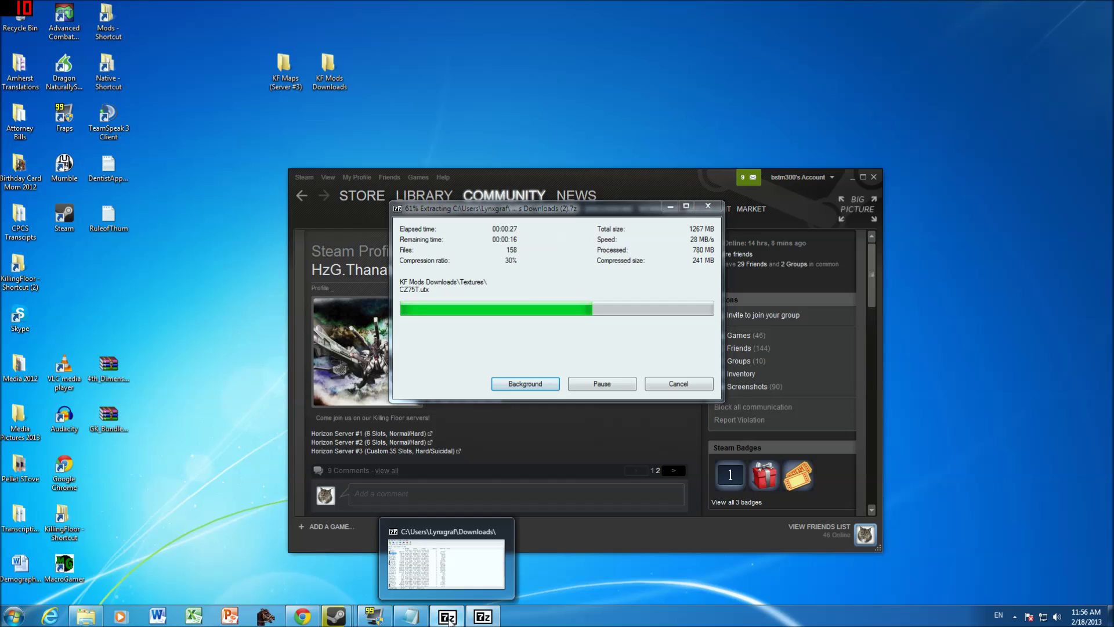
pyautogui.click(370, 615)
pyautogui.click(483, 616)
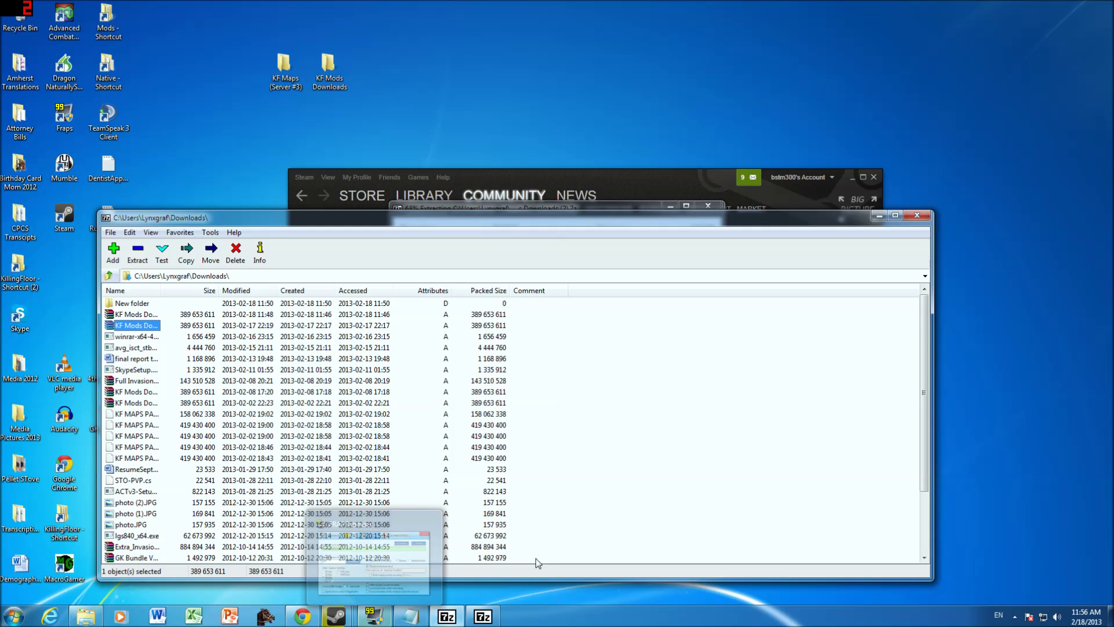
pyautogui.click(920, 215)
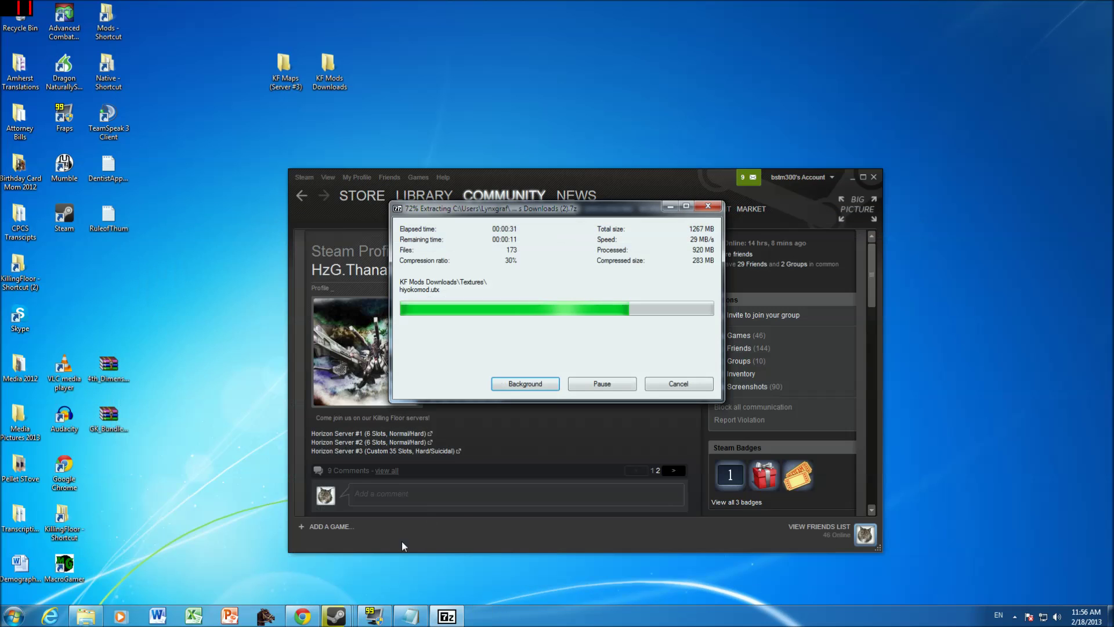
# - Minimise the Downloads folder window
pyautogui.click(86, 616)
pyautogui.click(87, 617)
pyautogui.click(87, 617)
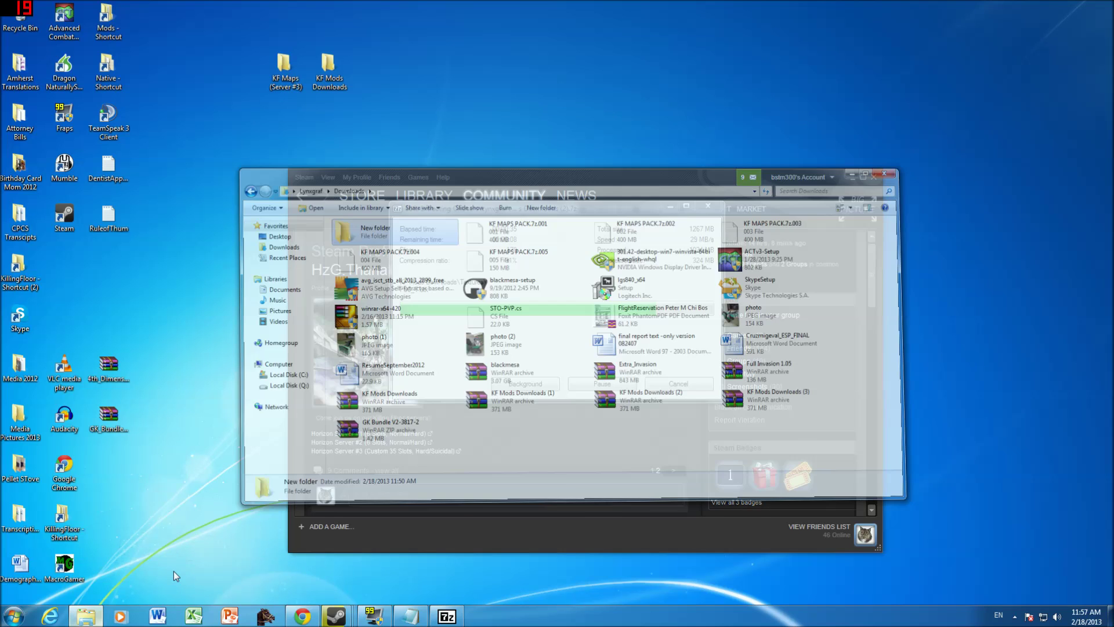
pyautogui.press('super+Down')
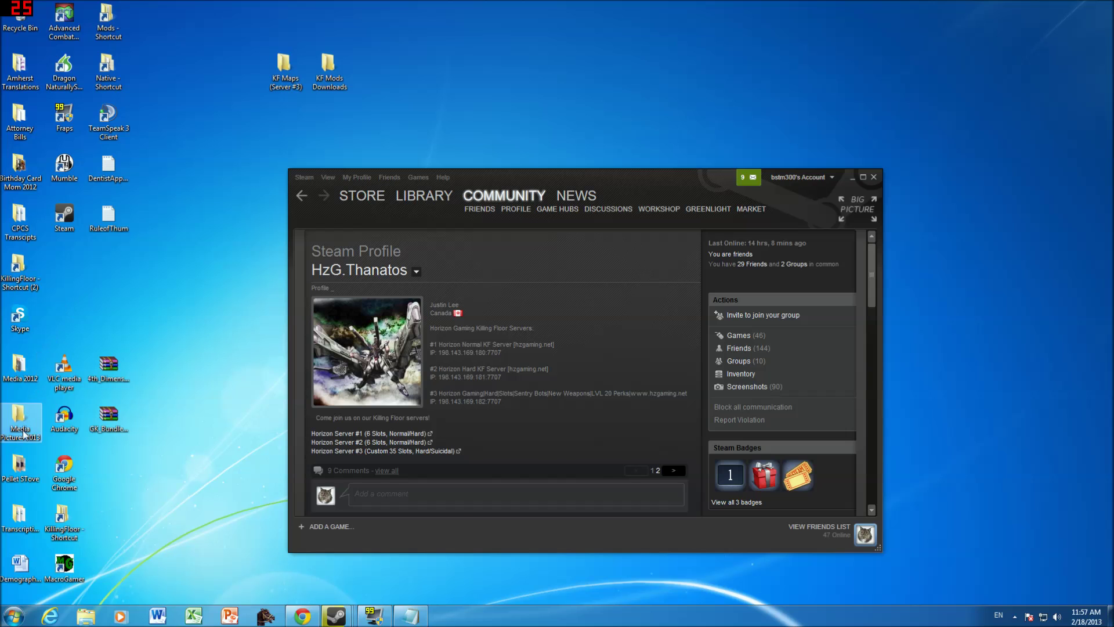
# - Open the KillingFloor install folder and go up to its parent common folder
pyautogui.doubleClick(61, 531)
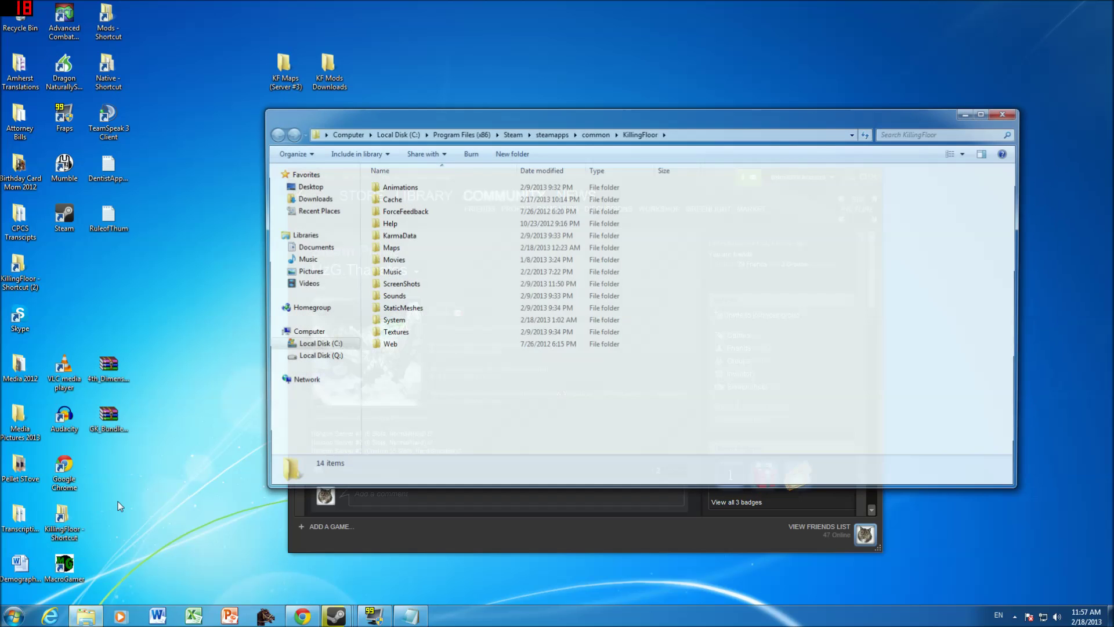
pyautogui.moveTo(532, 117); pyautogui.dragTo(434, 214)
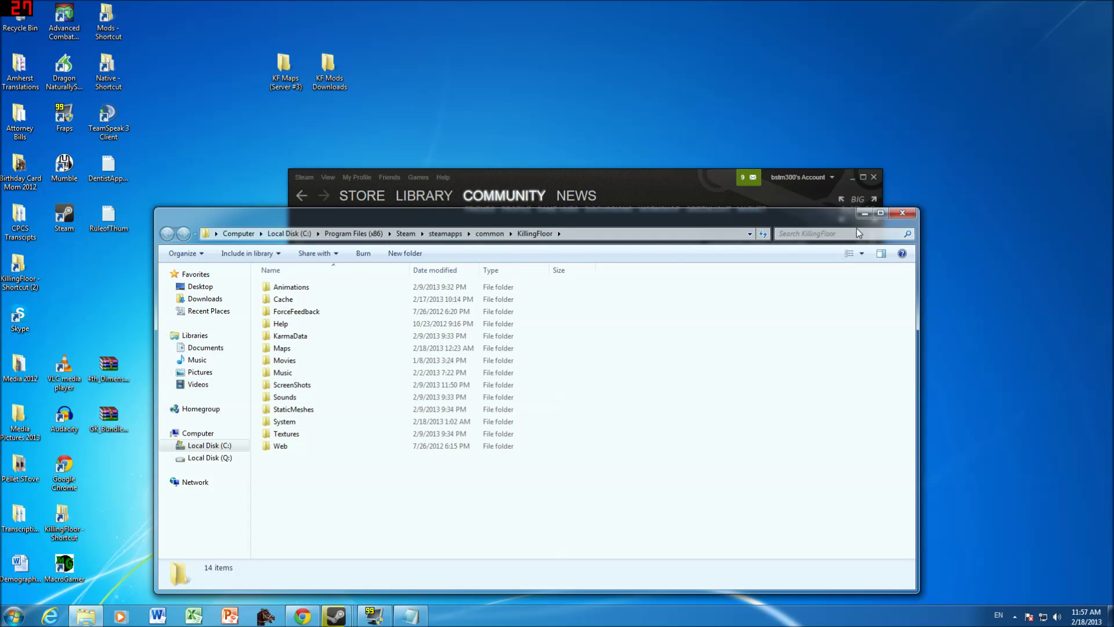
pyautogui.click(639, 233)
pyautogui.click(638, 233)
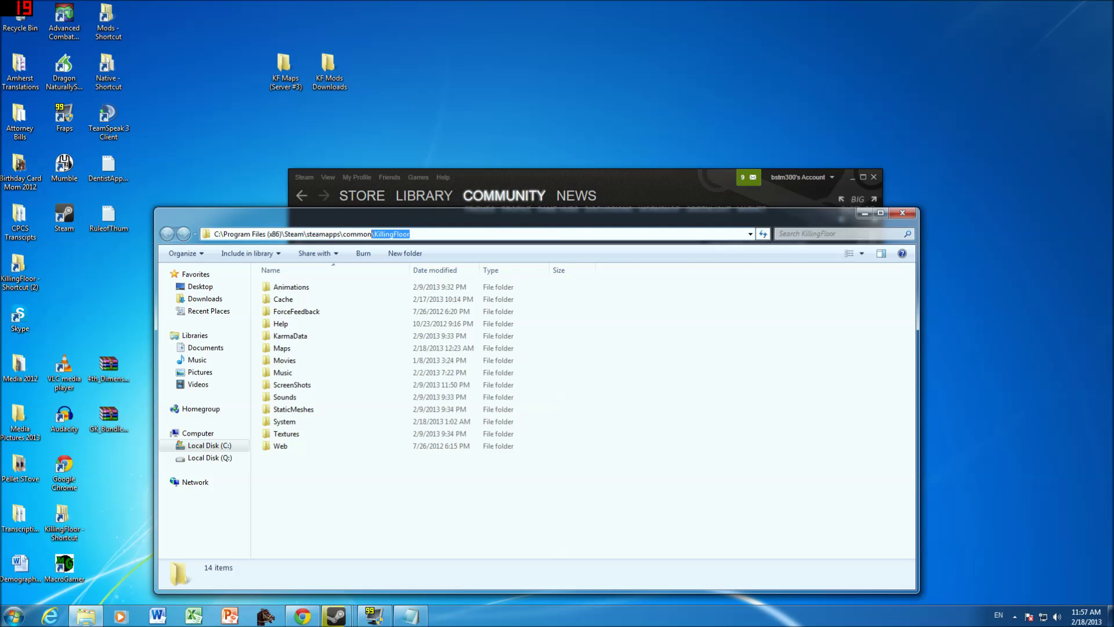
pyautogui.press('Return')
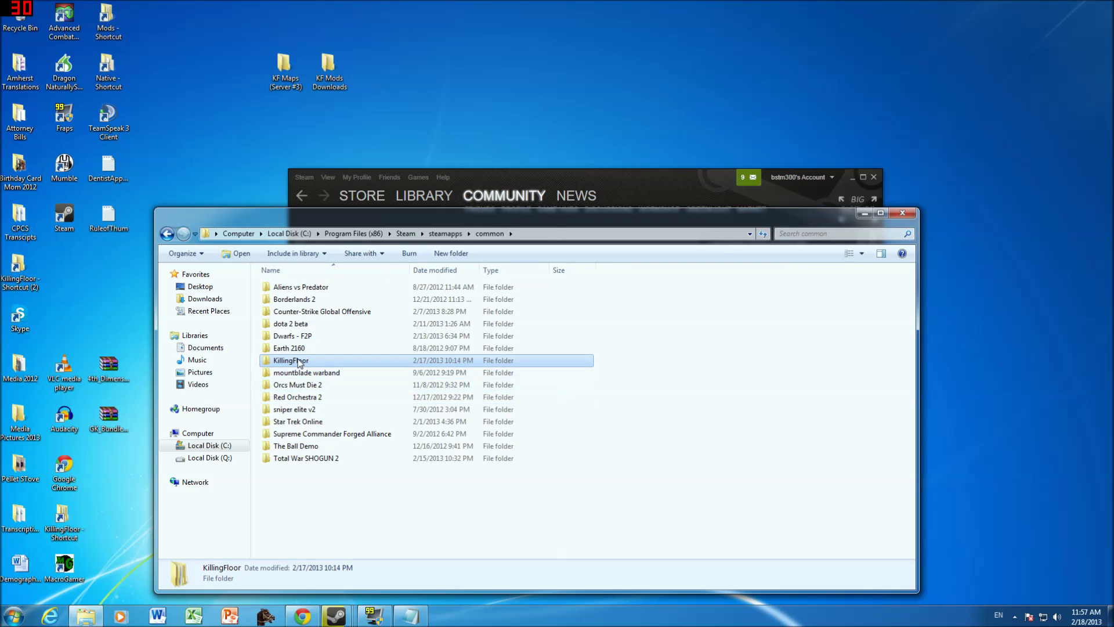
# - Create a KillingFloor desktop shortcut beside the other one, then reopen KillingFloor from it
pyautogui.rightClick(295, 364)
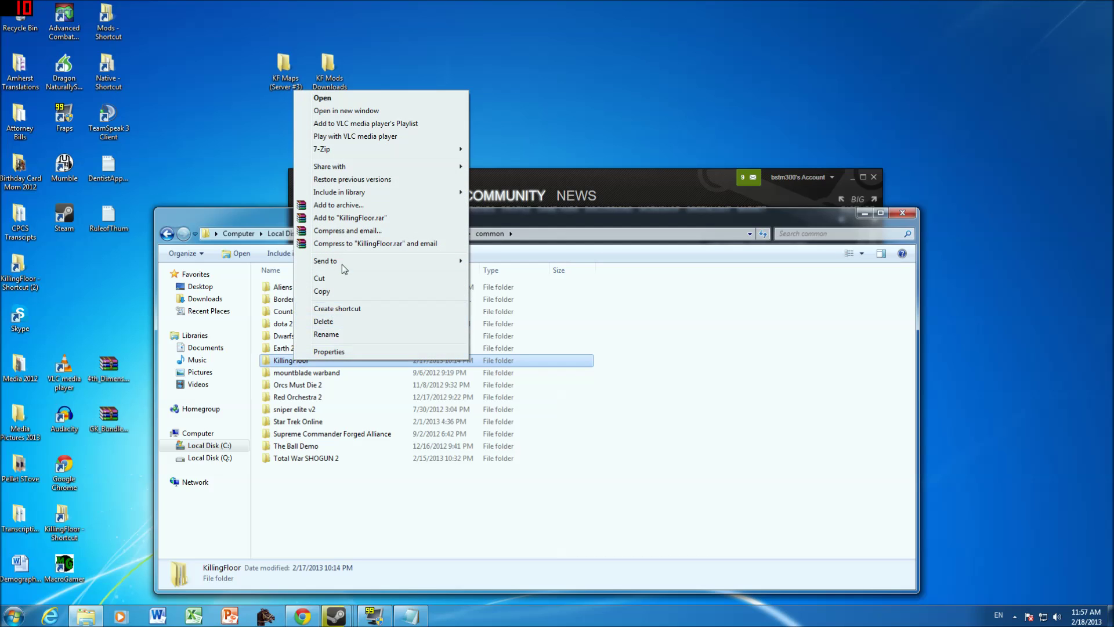
pyautogui.moveTo(344, 259)
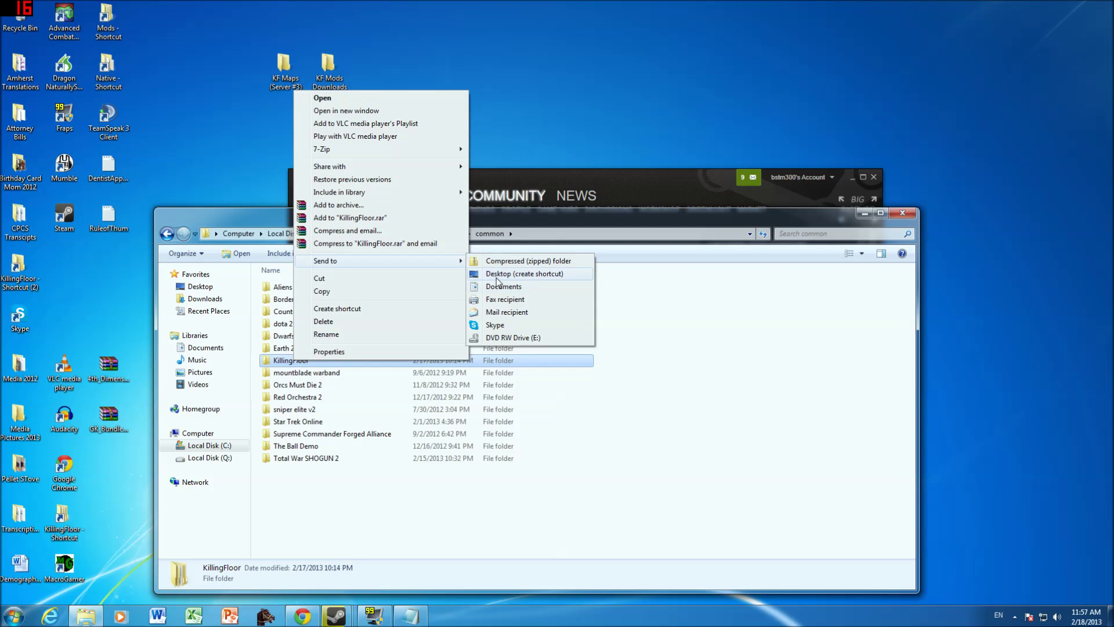
pyautogui.click(355, 519)
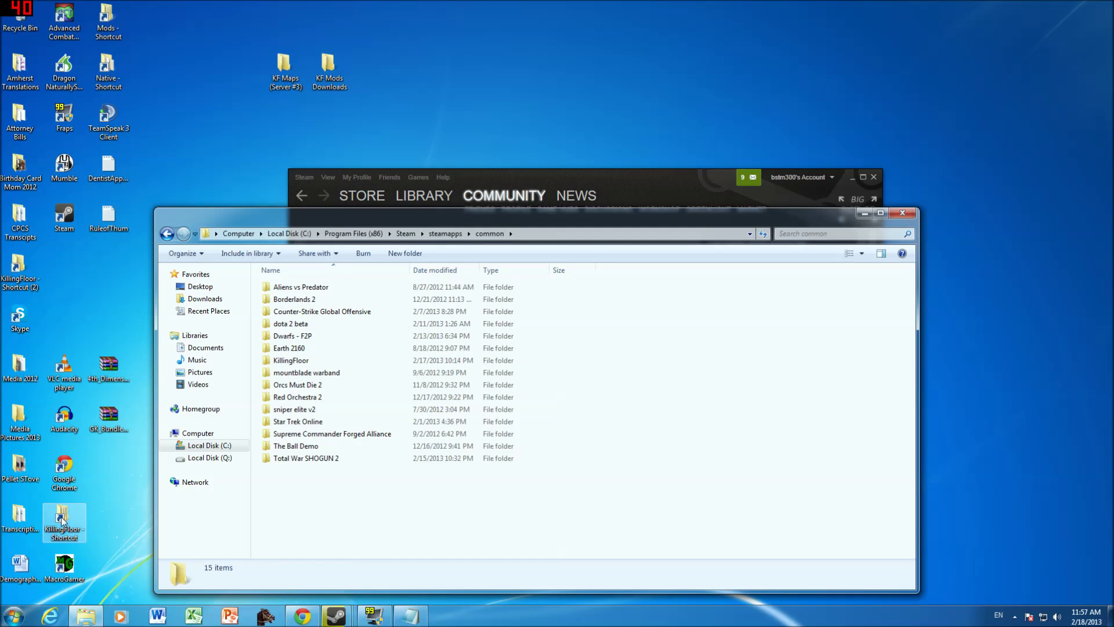
pyautogui.moveTo(63, 521); pyautogui.dragTo(64, 273)
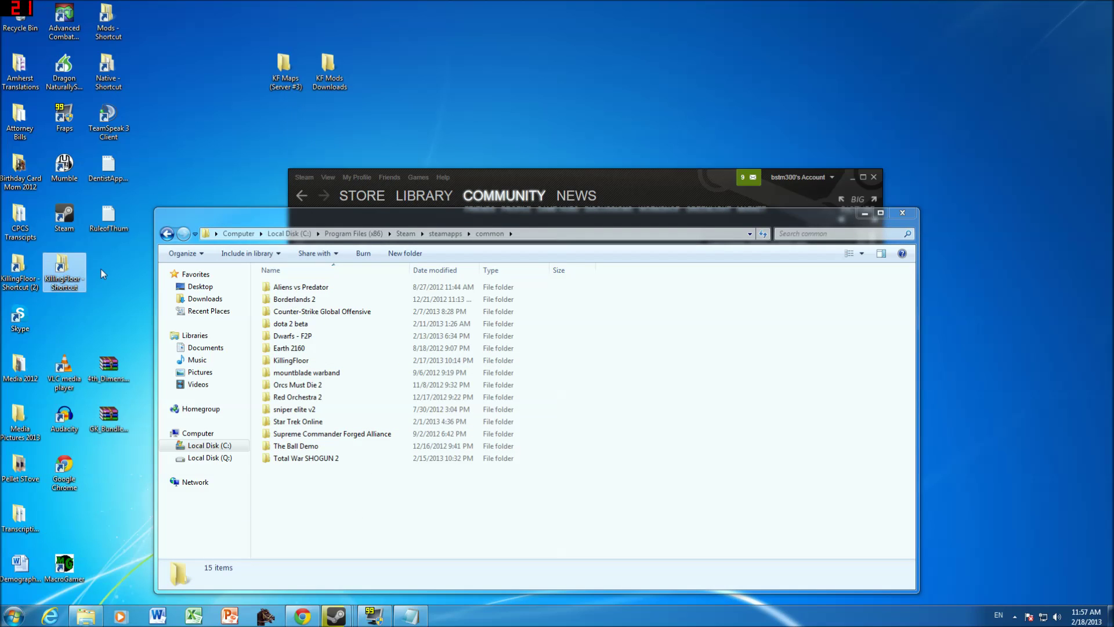
pyautogui.click(102, 274)
pyautogui.click(905, 215)
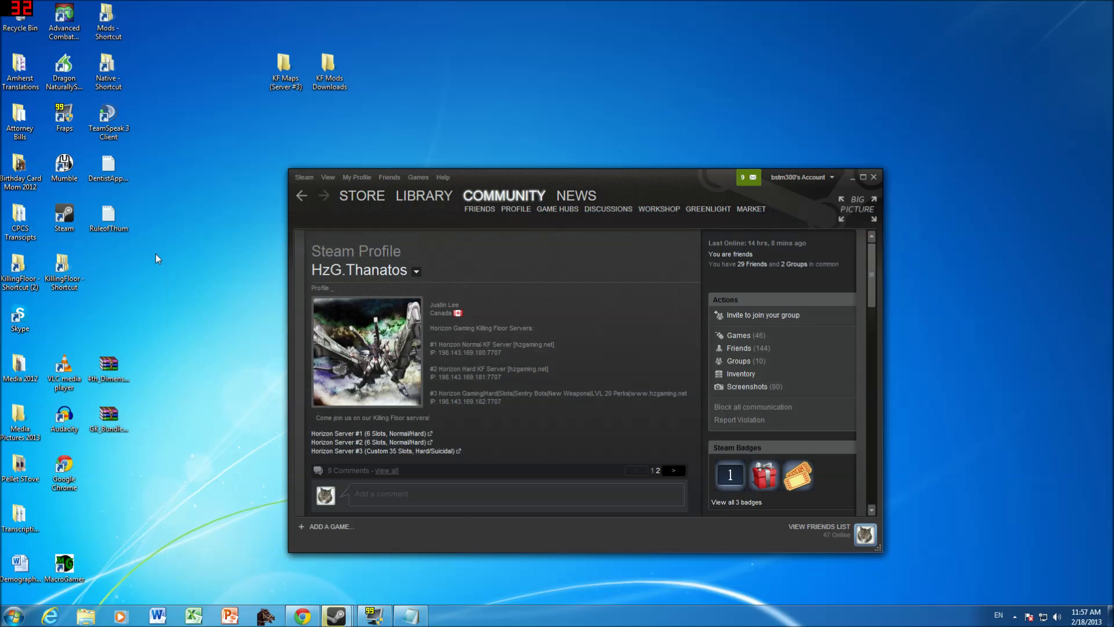
pyautogui.doubleClick(63, 267)
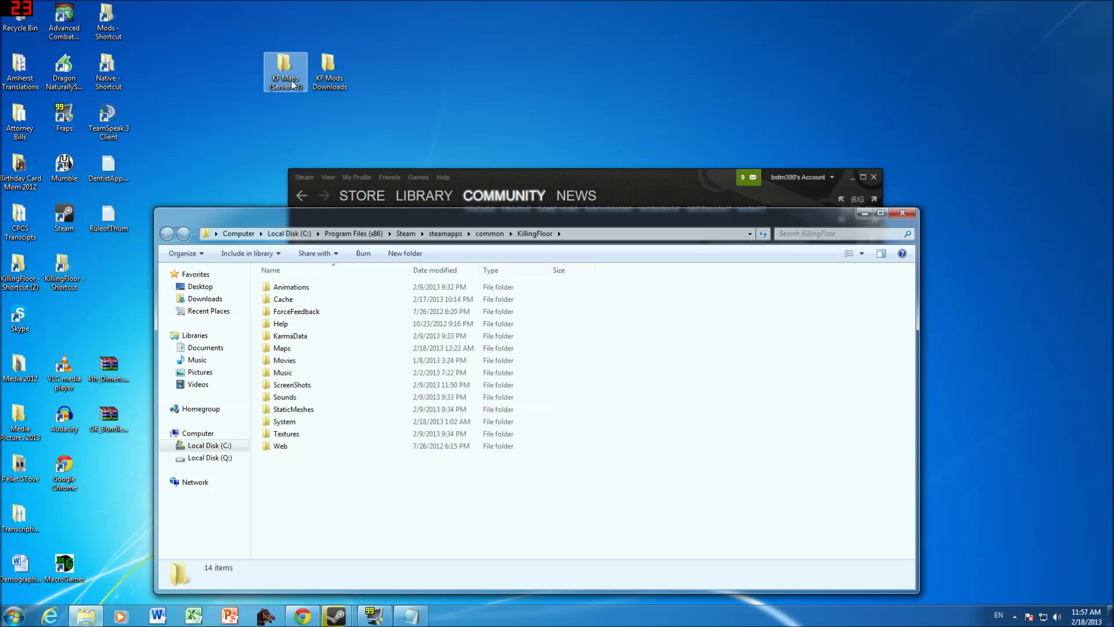
# - Open KF Mods Downloads in its own window positioned beside the KillingFloor folder
pyautogui.doubleClick(328, 73)
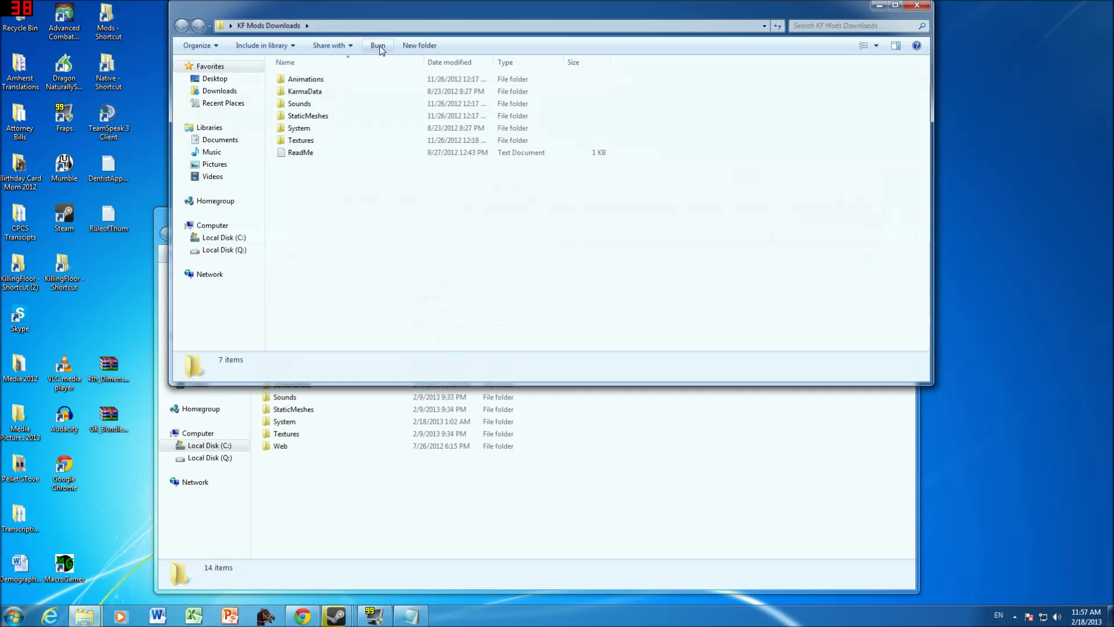
pyautogui.click(380, 517)
pyautogui.moveTo(343, 213); pyautogui.dragTo(281, 284)
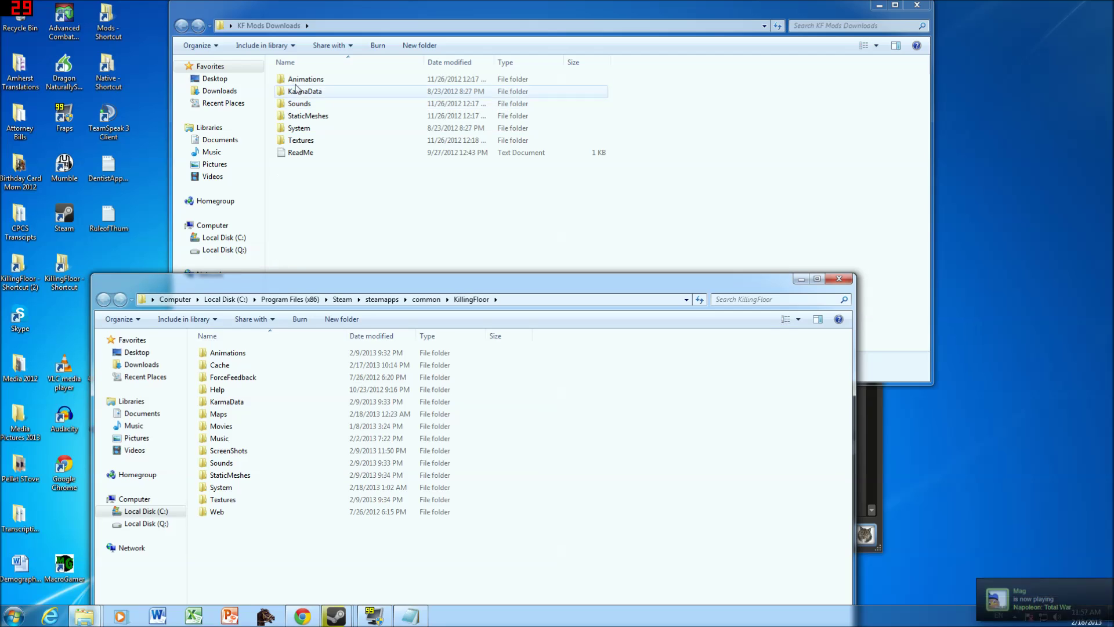
pyautogui.click(660, 25)
pyautogui.click(917, 4)
pyautogui.moveTo(329, 69)
pyautogui.mouseDown()
pyautogui.moveTo(498, 399)
pyautogui.moveTo(547, 416)
pyautogui.moveTo(329, 71)
pyautogui.mouseUp()
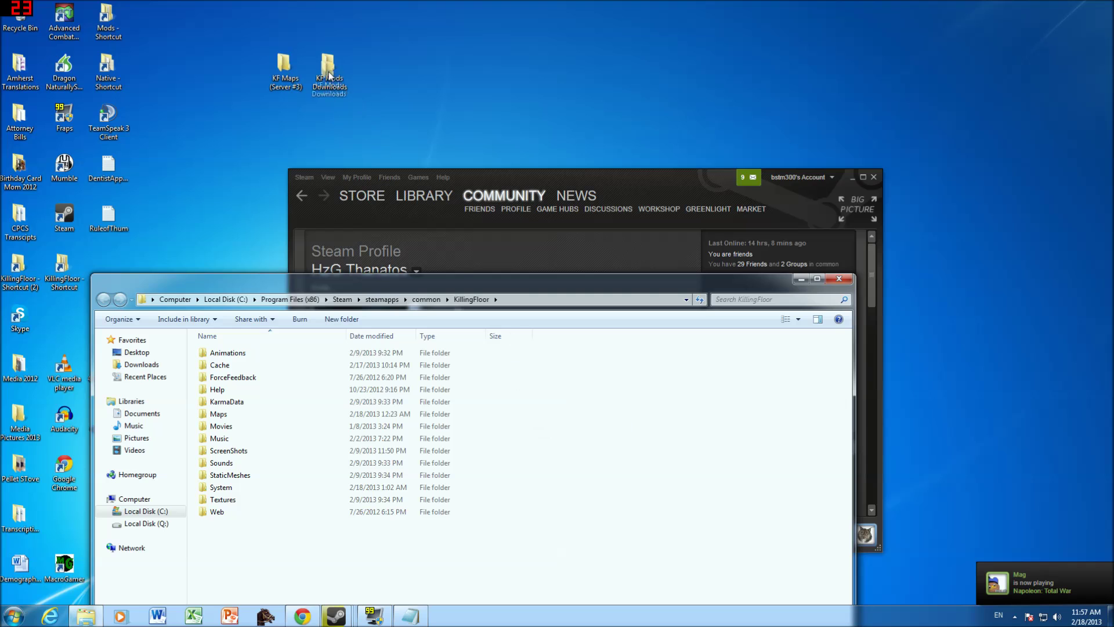
pyautogui.doubleClick(328, 69)
pyautogui.click(317, 25)
pyautogui.moveTo(615, 1); pyautogui.dragTo(615, 56)
pyautogui.moveTo(461, 70); pyautogui.dragTo(804, 7)
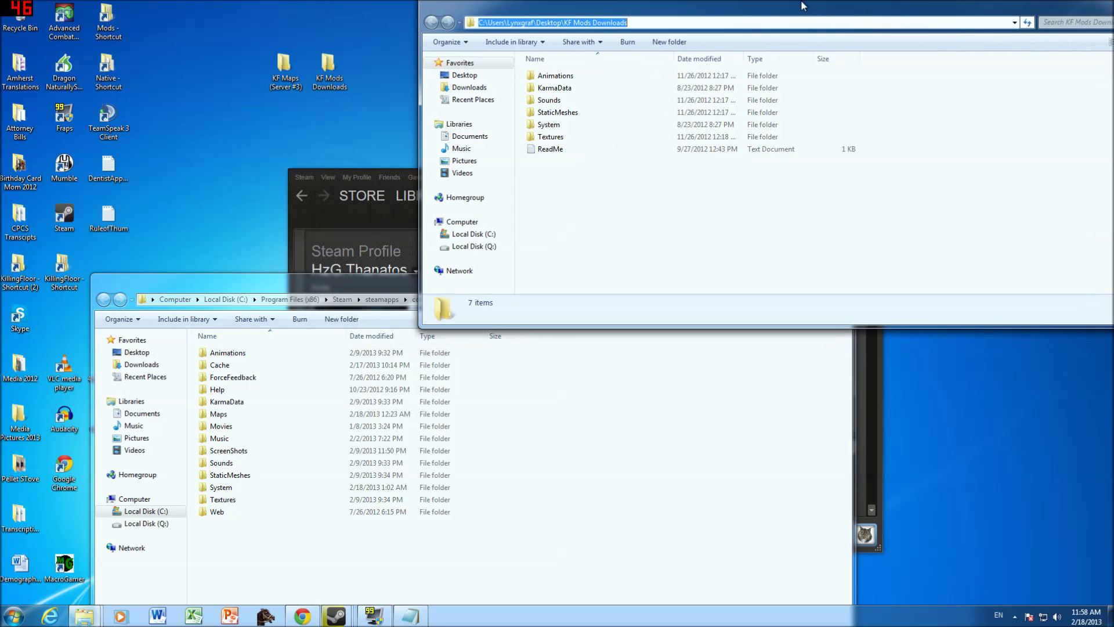
# - Move all seven KF Mods Downloads items into KillingFloor, cancelling the folder merge prompt
pyautogui.moveTo(597, 181); pyautogui.dragTo(542, 478)
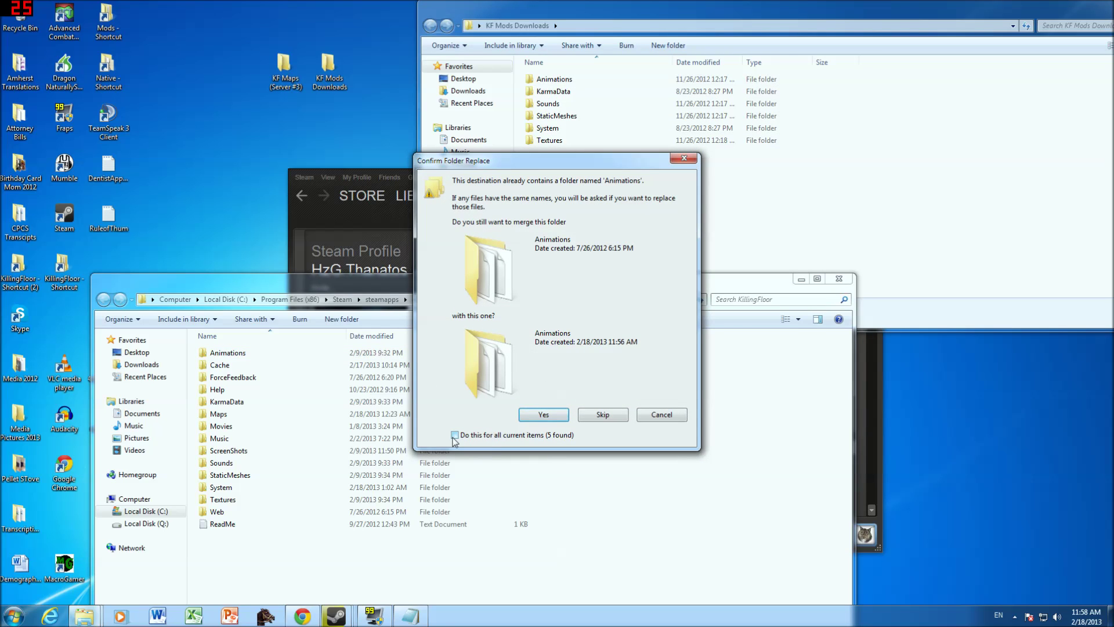
pyautogui.click(684, 157)
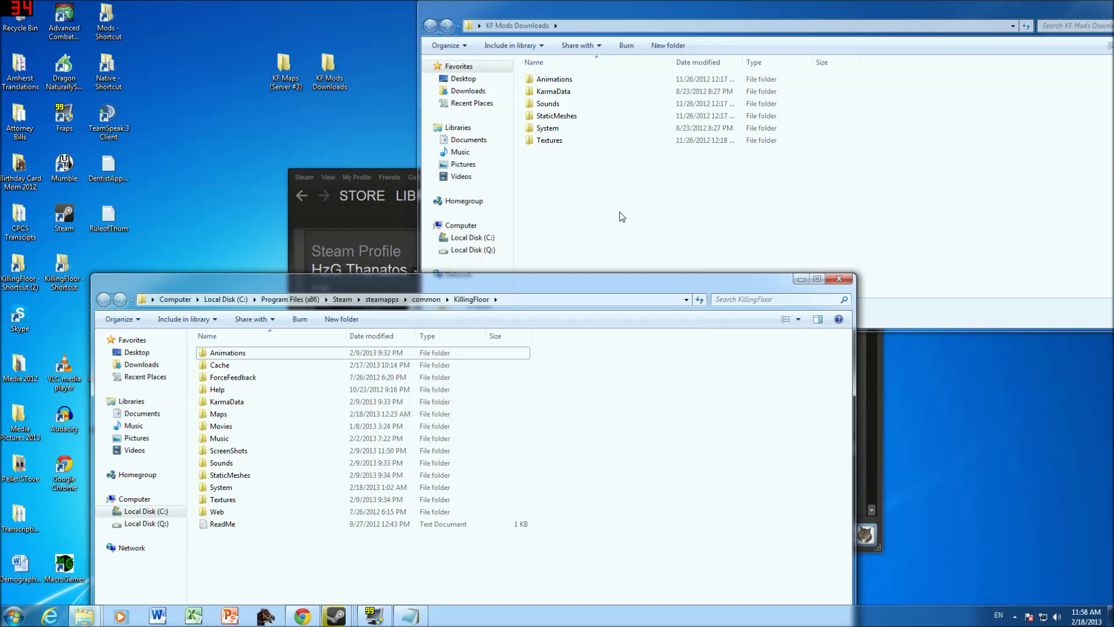
pyautogui.click(620, 213)
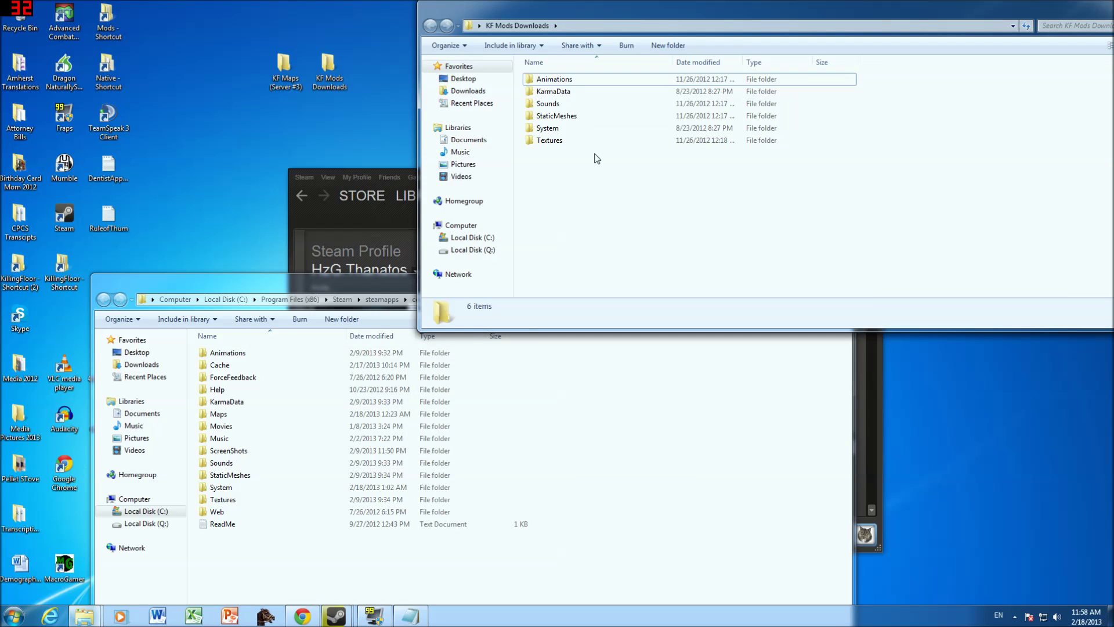
# - Browse the Animations folder inside KF Mods Downloads
pyautogui.doubleClick(545, 81)
pyautogui.scroll(-10, 555, 256)
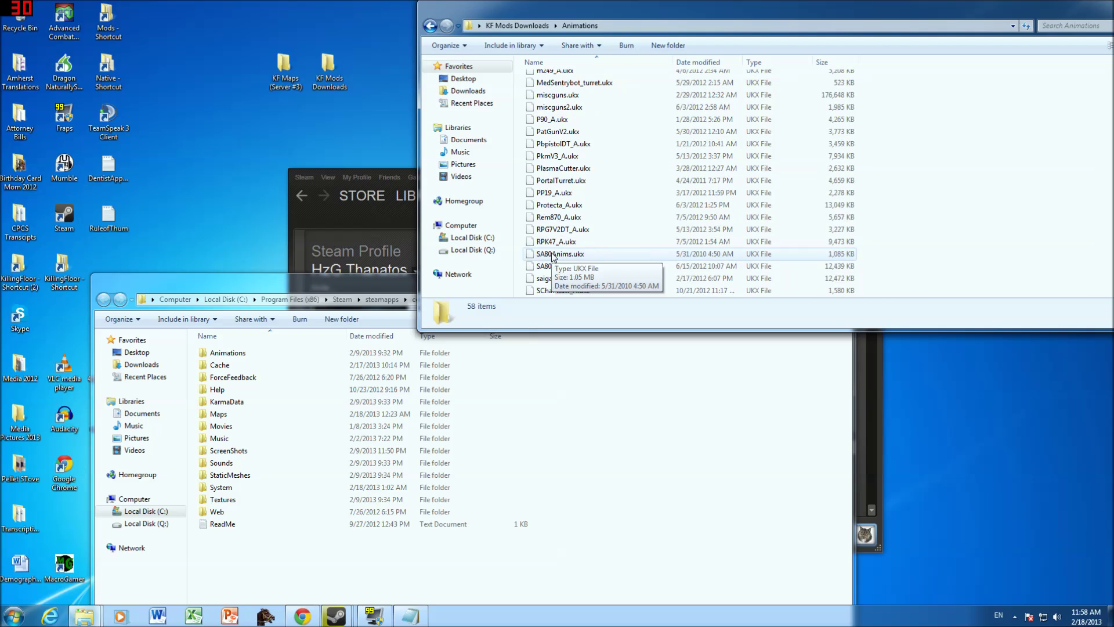
pyautogui.scroll(-5, 553, 255)
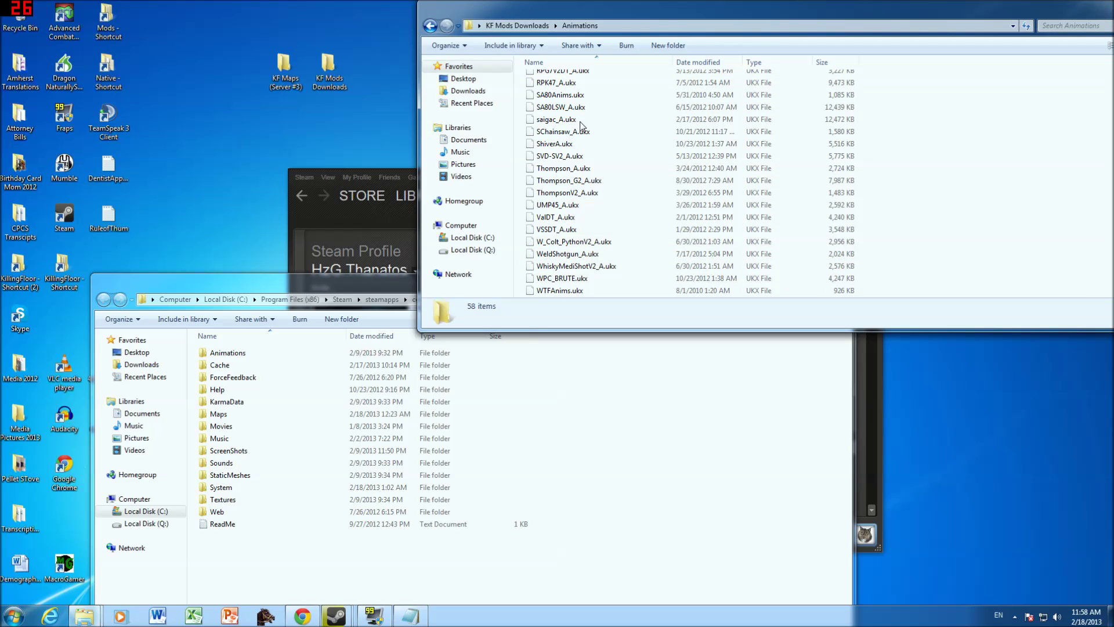
pyautogui.moveTo(940, 261); pyautogui.dragTo(514, 67)
# - Compare with the game's Animations folder, return to KillingFloor, and open KF Maps (Server #3)
pyautogui.click(590, 458)
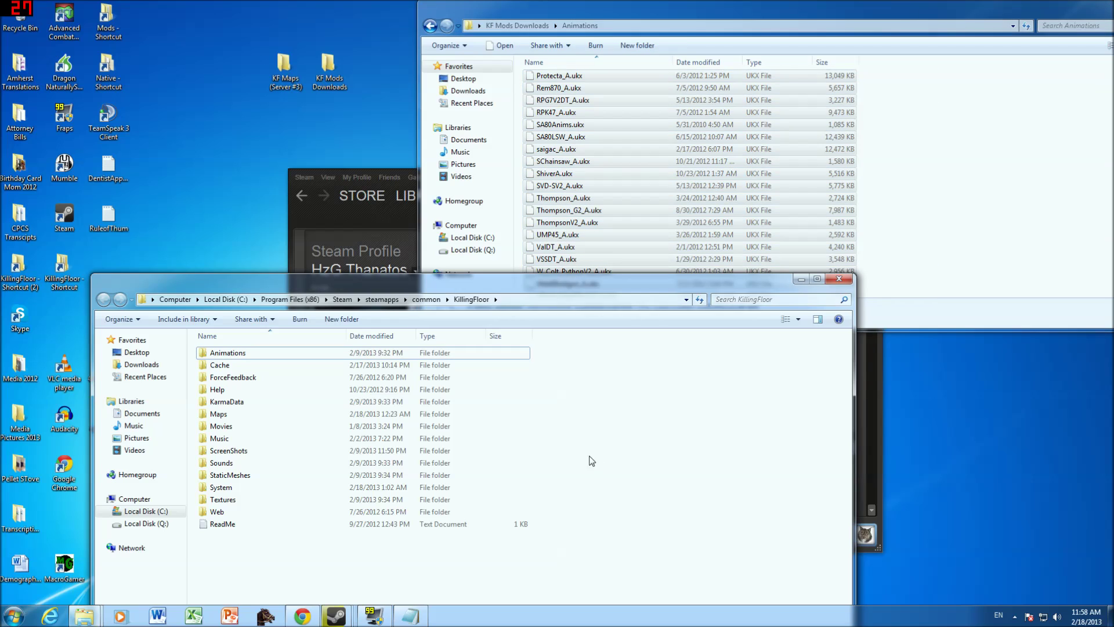
pyautogui.doubleClick(234, 357)
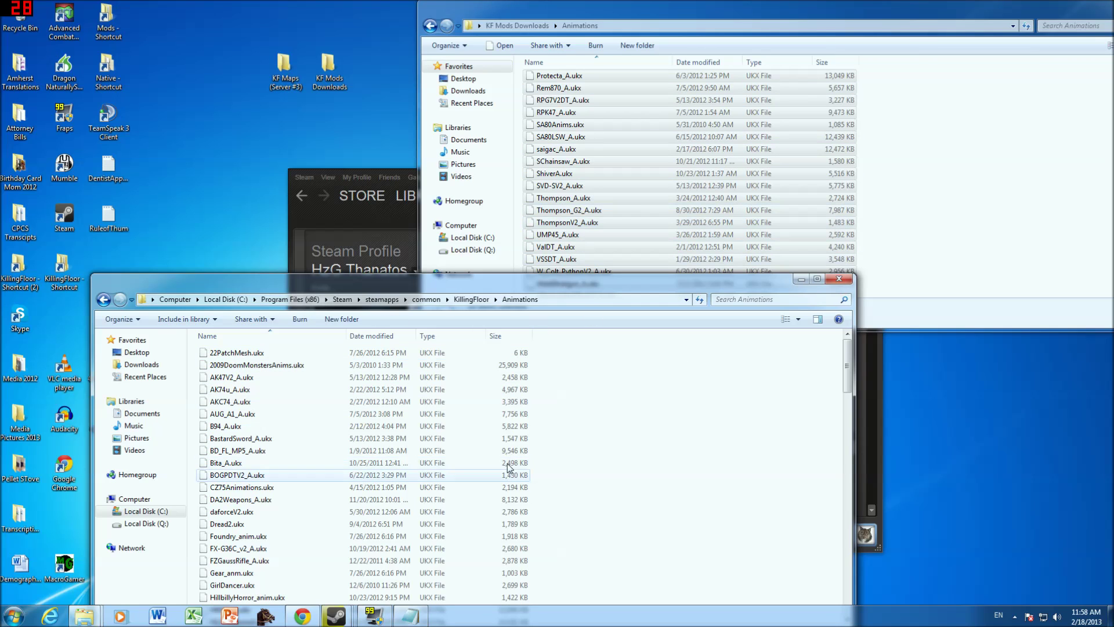
pyautogui.click(103, 300)
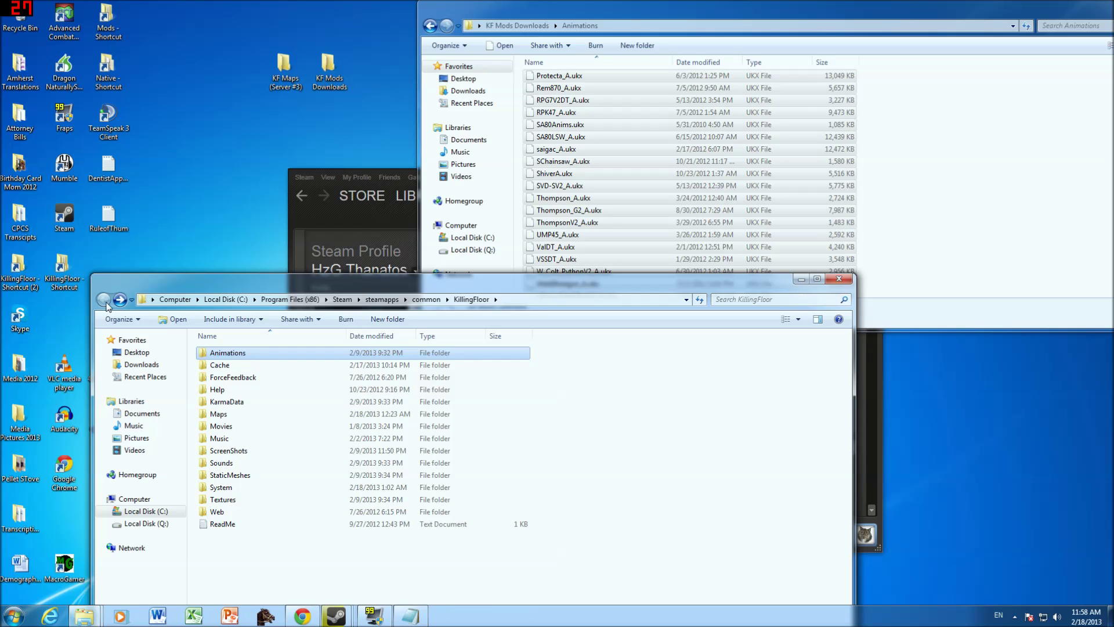
pyautogui.doubleClick(284, 65)
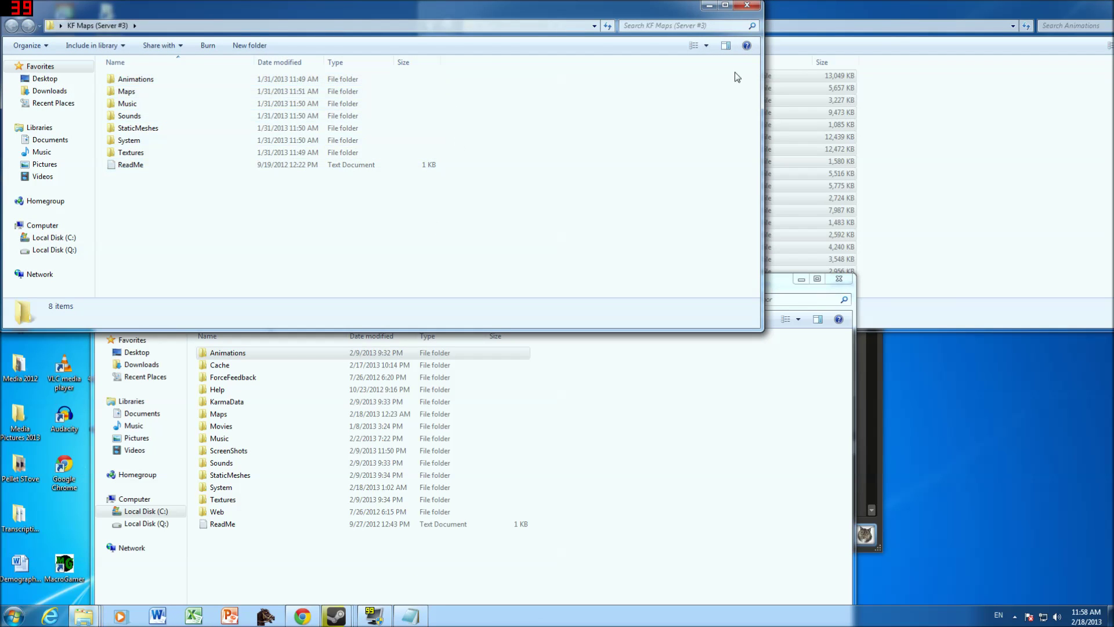
# - Position the KF Maps (Server #3) window above the KillingFloor window
pyautogui.click(777, 12)
pyautogui.click(497, 15)
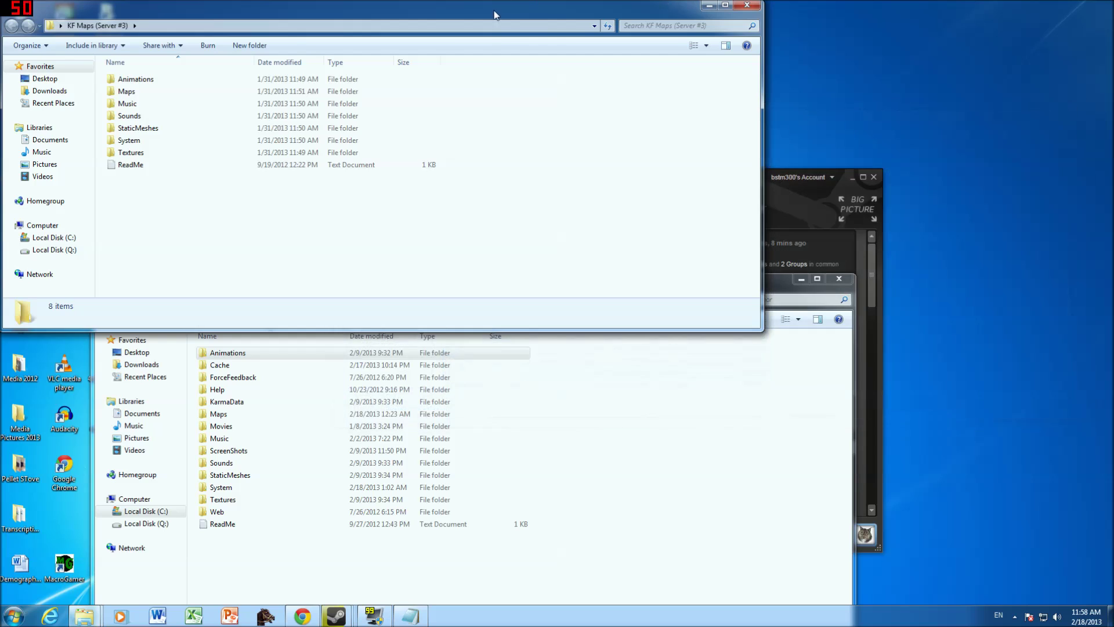
pyautogui.moveTo(496, 14); pyautogui.dragTo(601, 83)
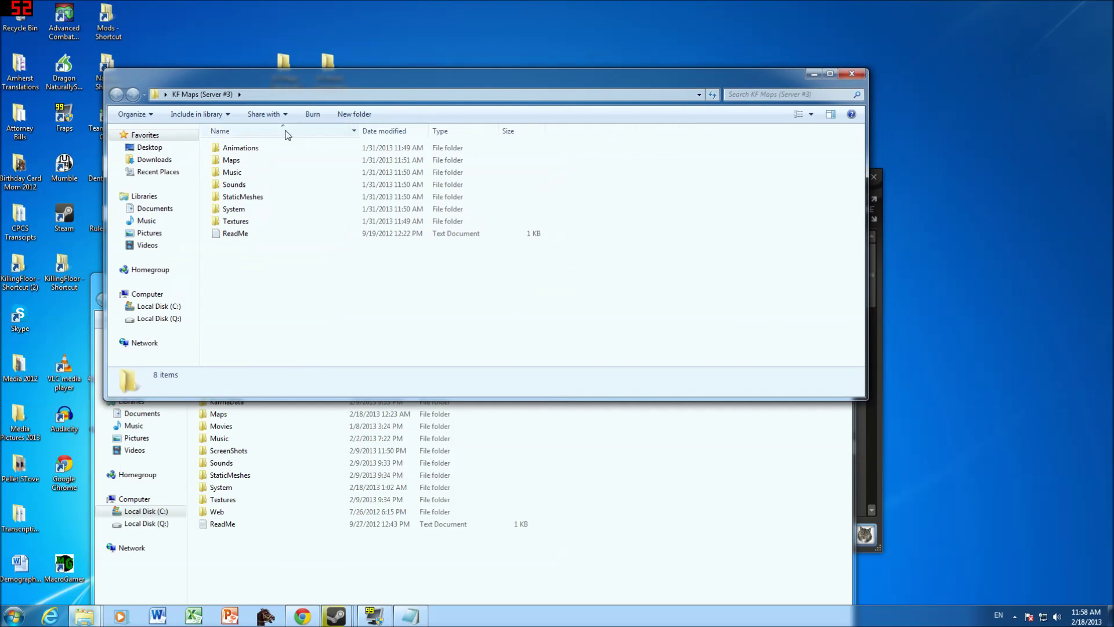
pyautogui.click(525, 491)
pyautogui.moveTo(319, 83); pyautogui.dragTo(320, 17)
# - Open the Maps folders in both KillingFloor and KF Maps (Server #3) to compare contents
pyautogui.click(534, 511)
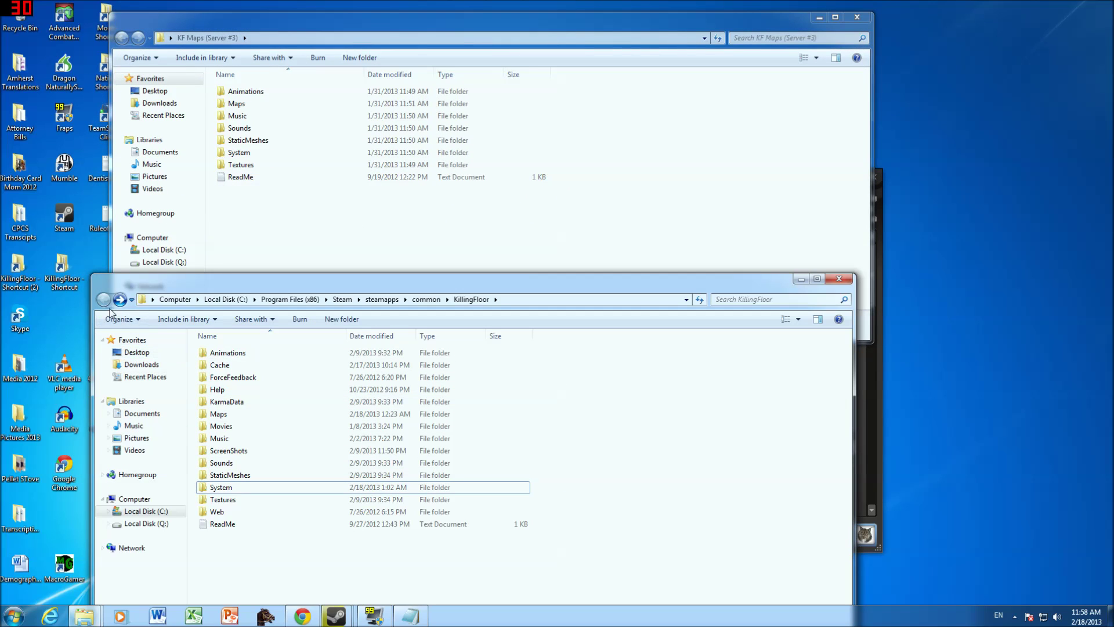
pyautogui.doubleClick(222, 415)
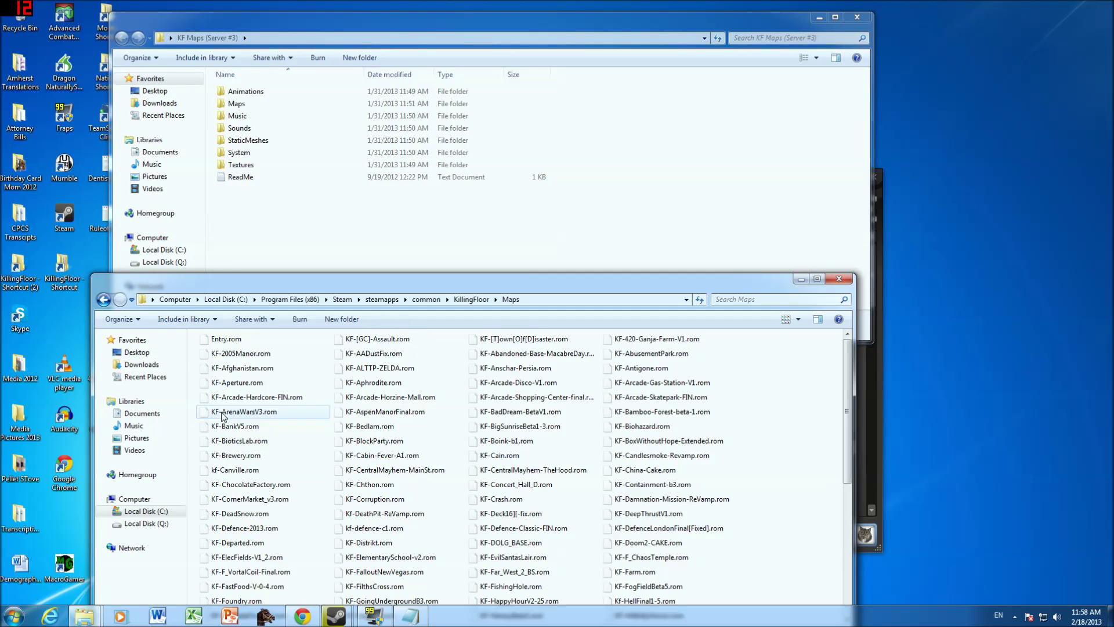
pyautogui.click(104, 301)
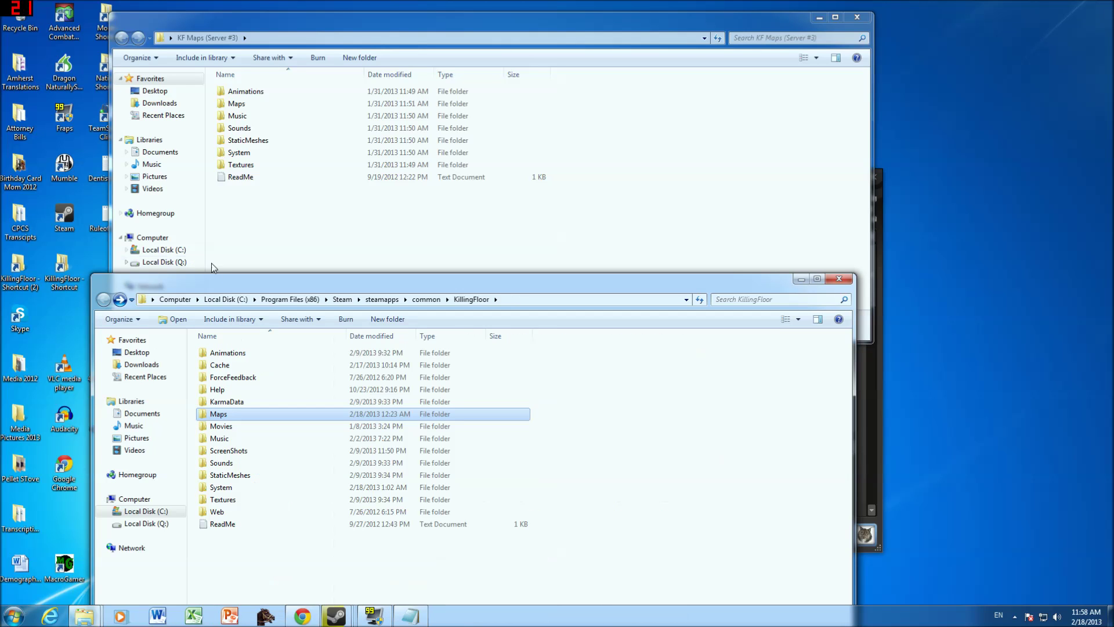
pyautogui.doubleClick(243, 105)
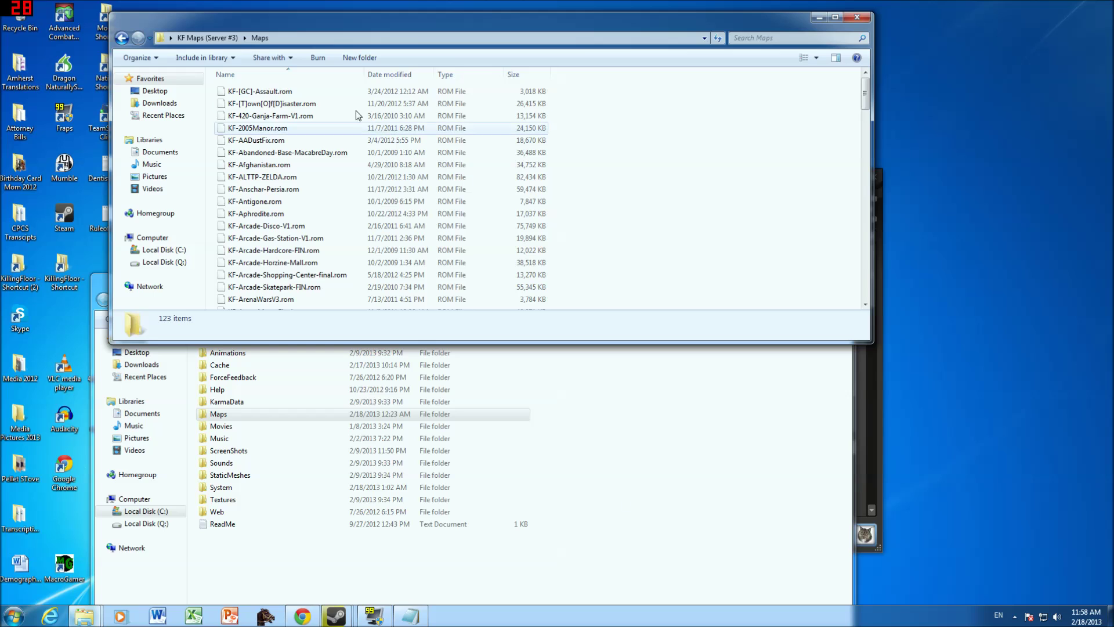
pyautogui.click(597, 517)
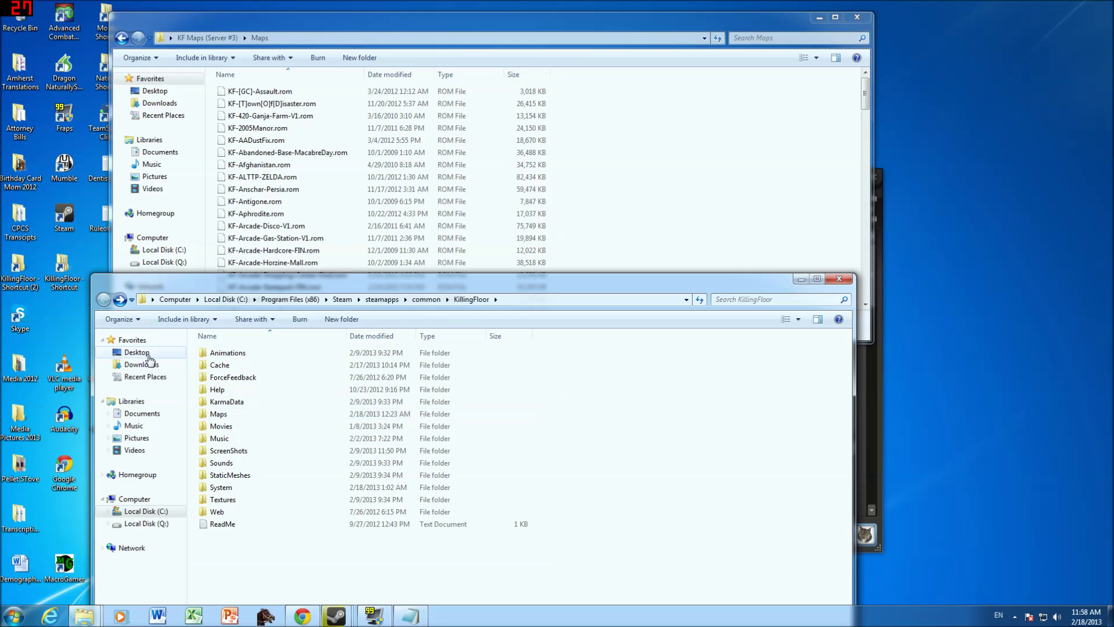
pyautogui.doubleClick(230, 416)
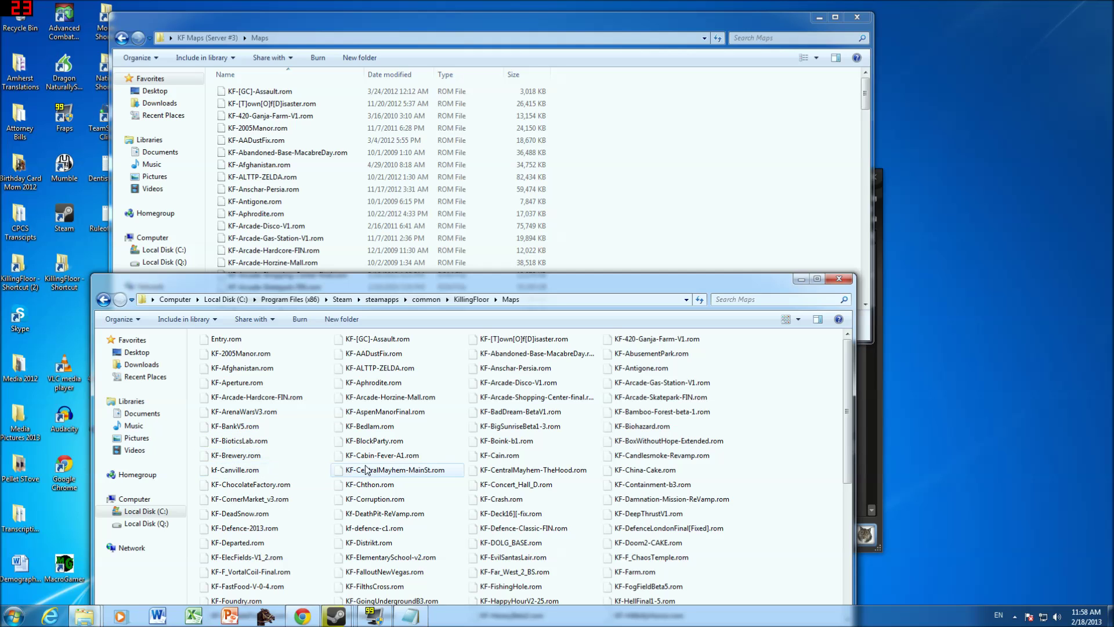
pyautogui.scroll(-3, 364, 479)
pyautogui.moveTo(674, 216); pyautogui.dragTo(278, 100)
# - Recheck the KF Maps Maps folder, then return both windows to their top-level listings
pyautogui.click(122, 38)
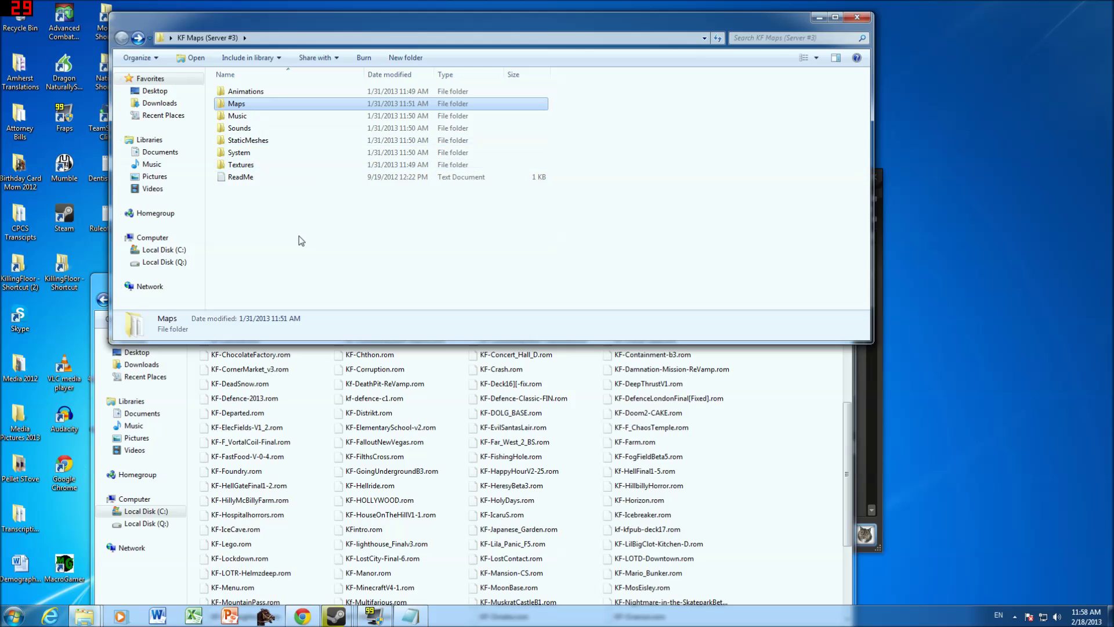
pyautogui.doubleClick(231, 105)
pyautogui.scroll(-5, 317, 178)
pyautogui.scroll(5, 317, 178)
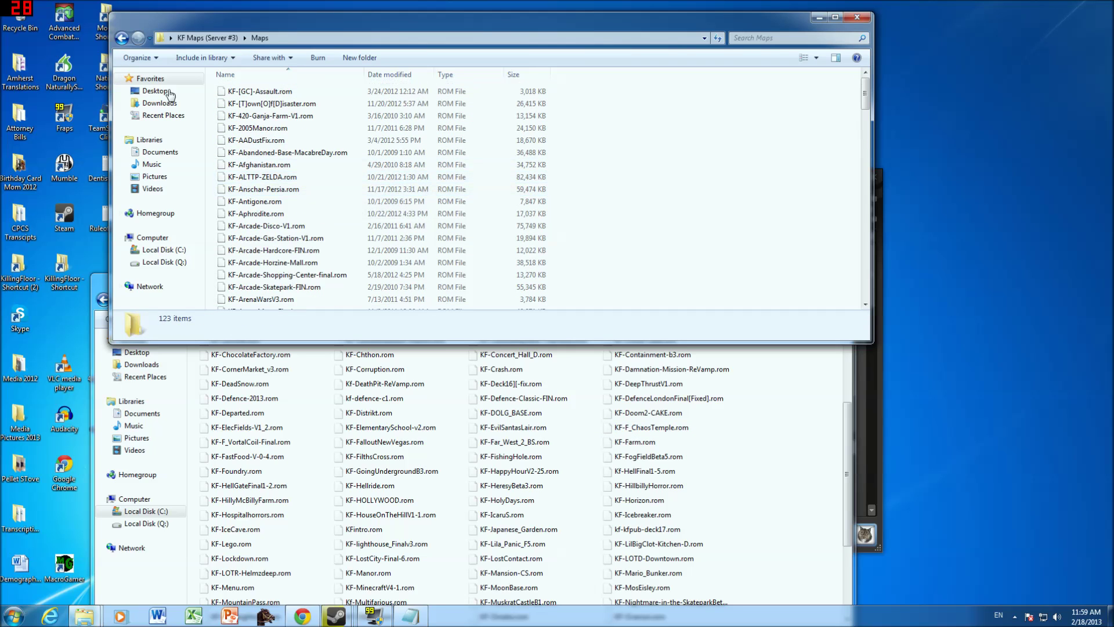
pyautogui.click(121, 39)
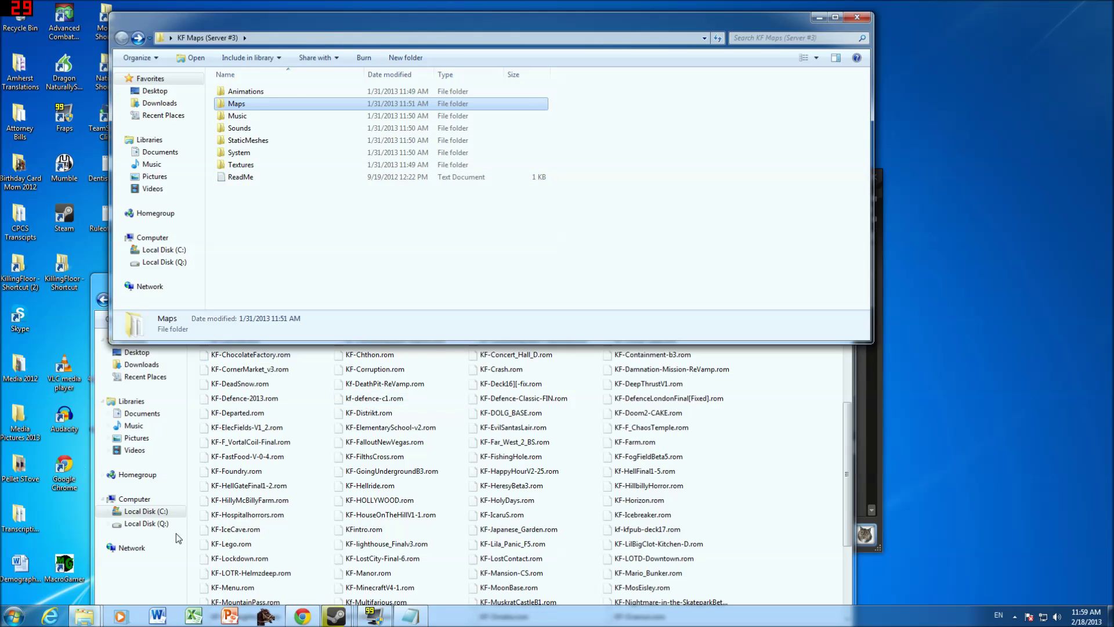
pyautogui.click(147, 547)
pyautogui.click(104, 299)
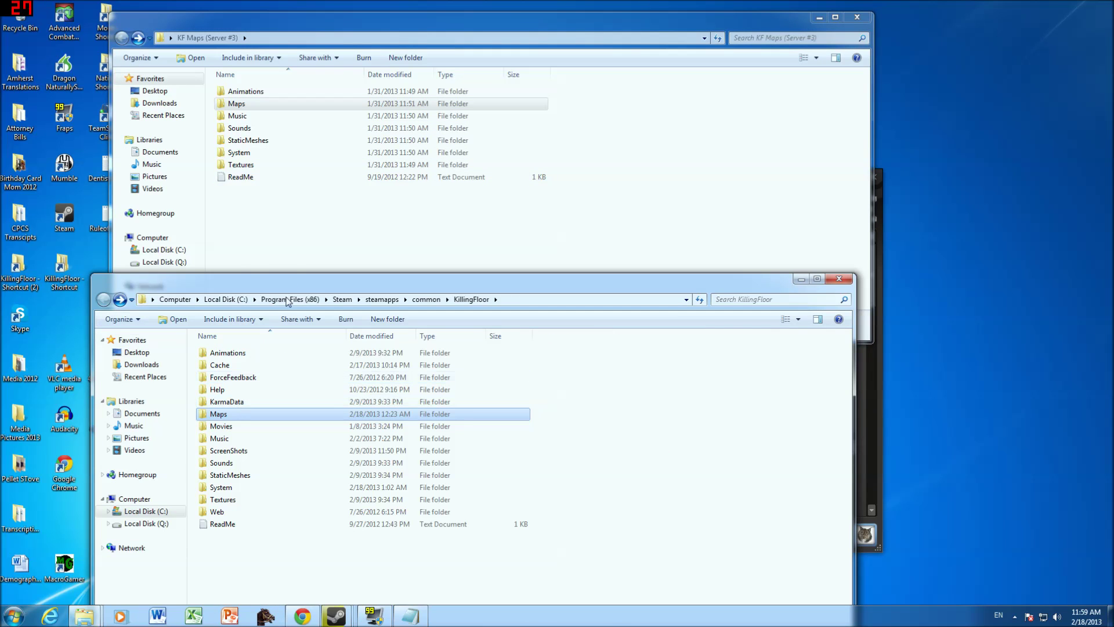
# - Select all eight KF Maps (Server #3) items and move them into KillingFloor
pyautogui.click(283, 247)
pyautogui.moveTo(345, 235); pyautogui.dragTo(580, 325)
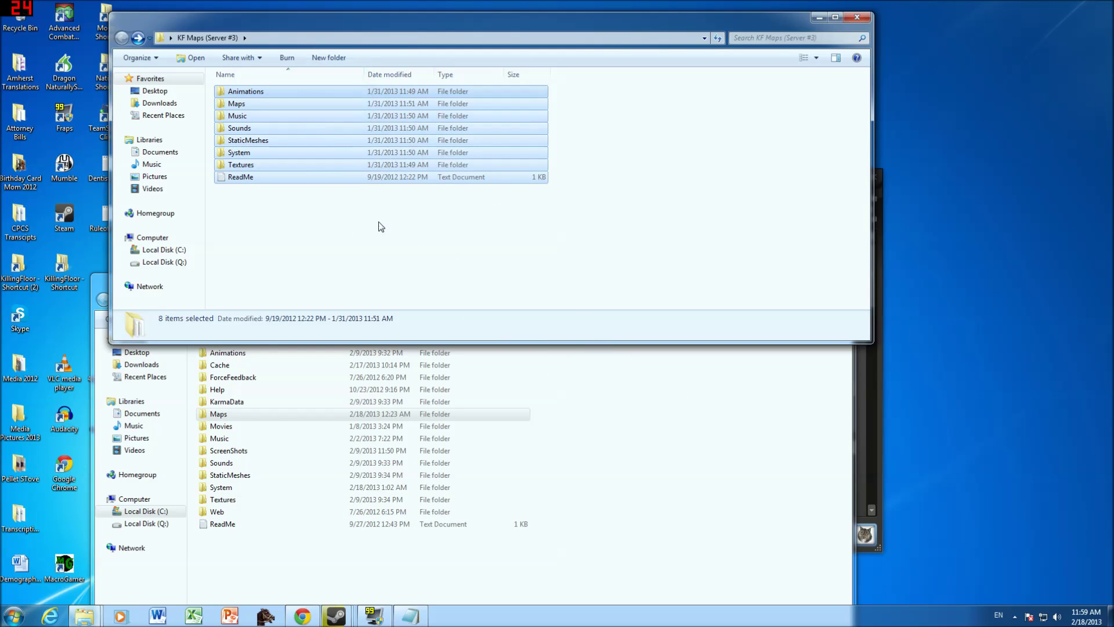
pyautogui.click(640, 436)
pyautogui.moveTo(488, 239); pyautogui.dragTo(614, 441)
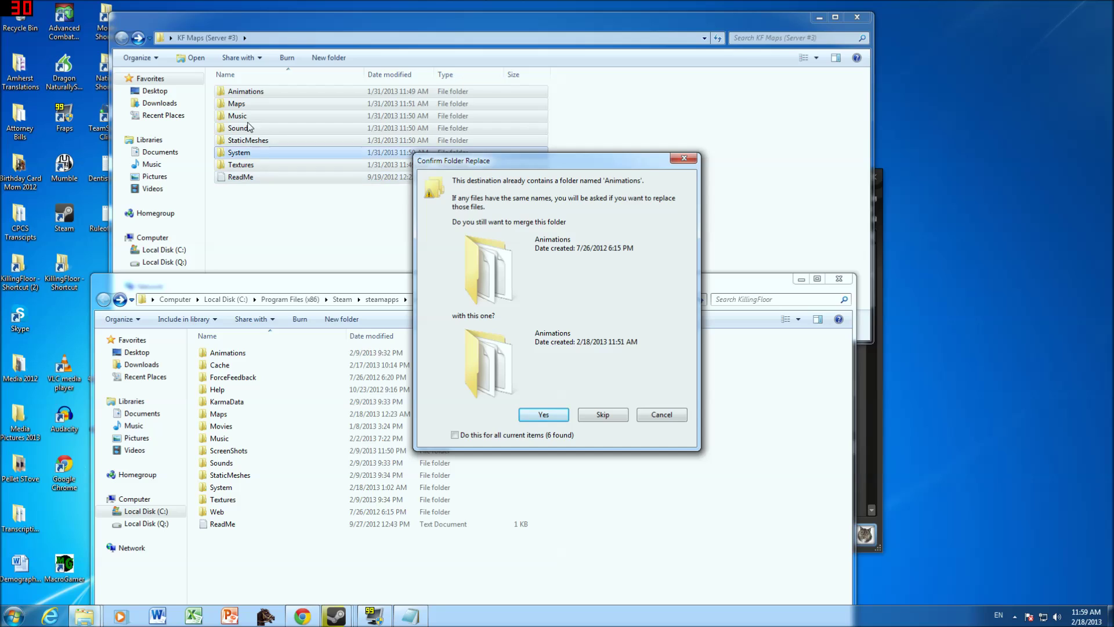
pyautogui.click(681, 160)
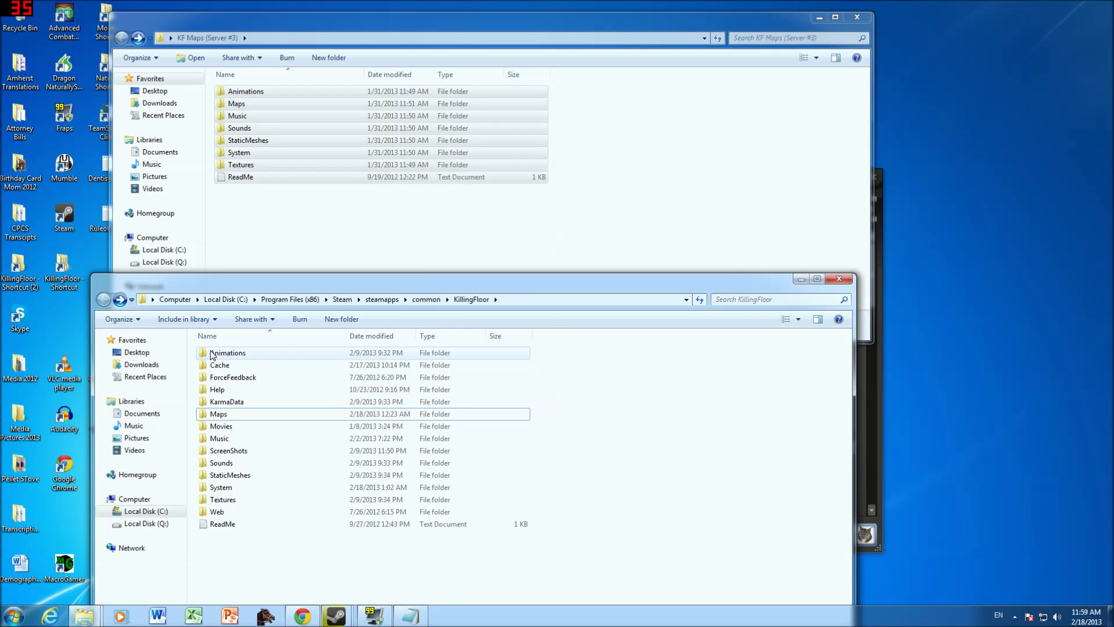